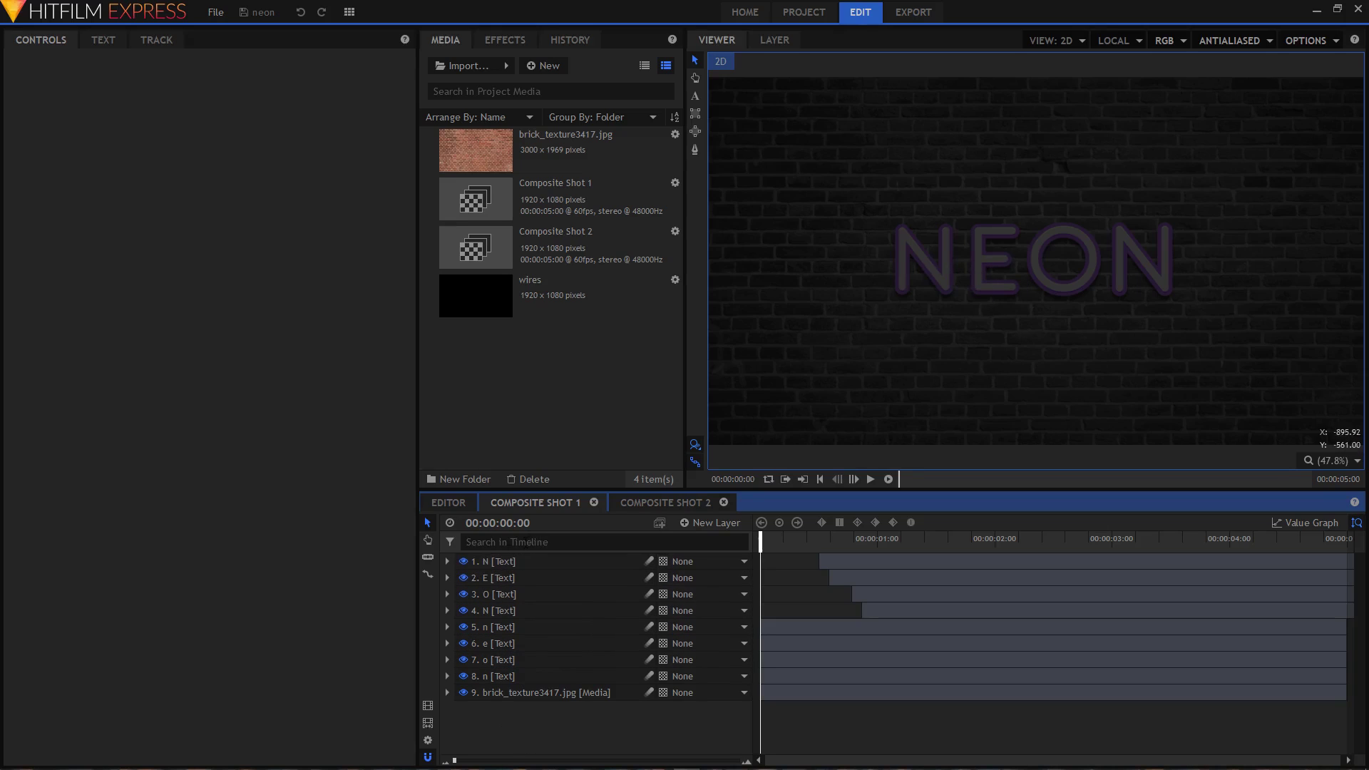
Create a new 1920 x 1080 black plane layer named wires in Composite Shot 1
left_click_drag(511, 699, 536, 560)
left_click(601, 710)
left_click(706, 523)
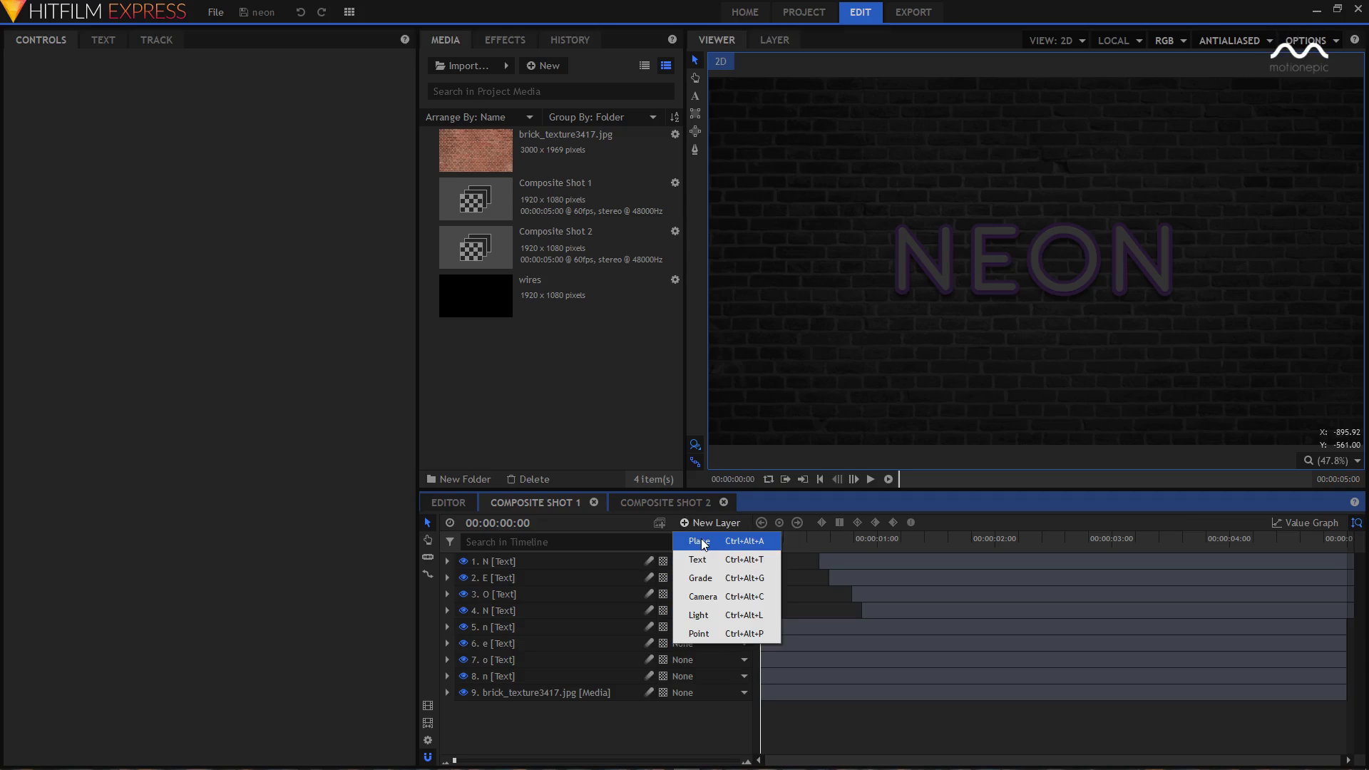
left_click(701, 537)
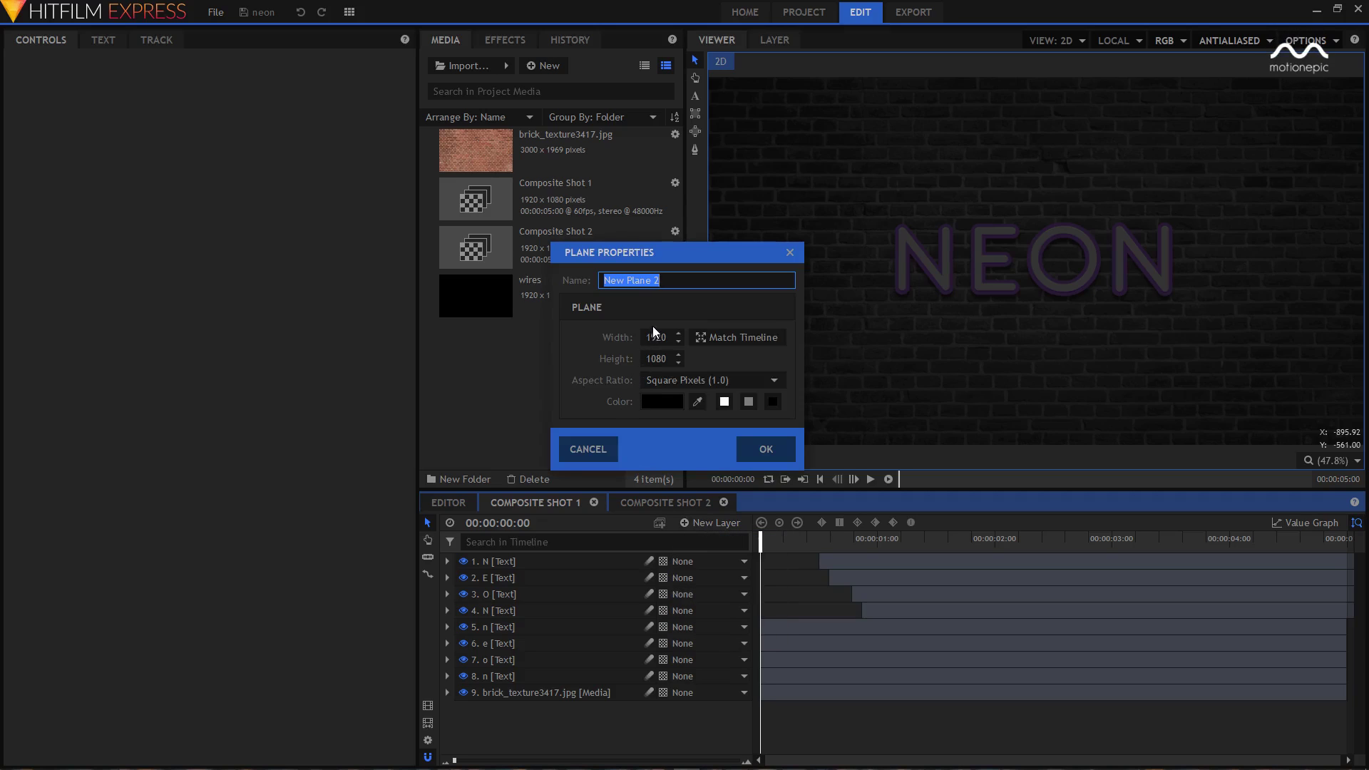
type("wires")
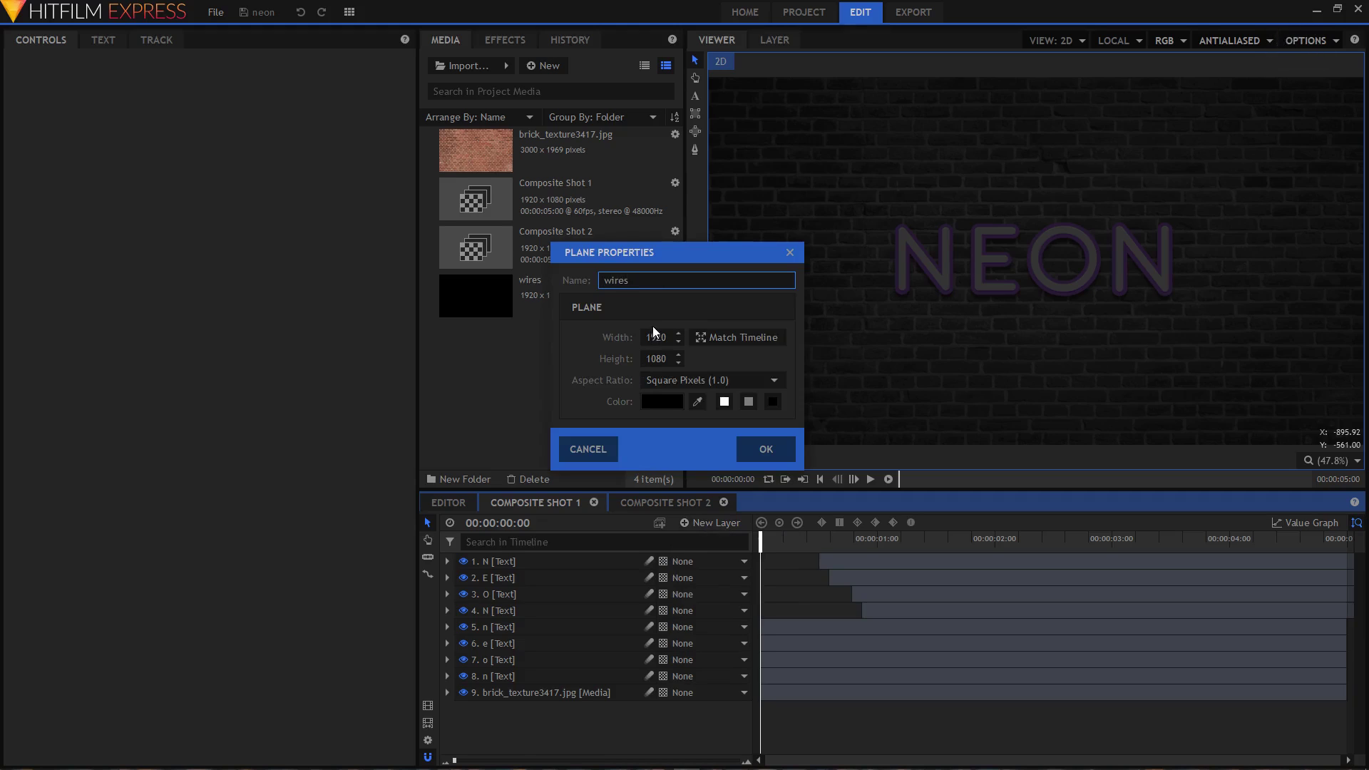
left_click(767, 451)
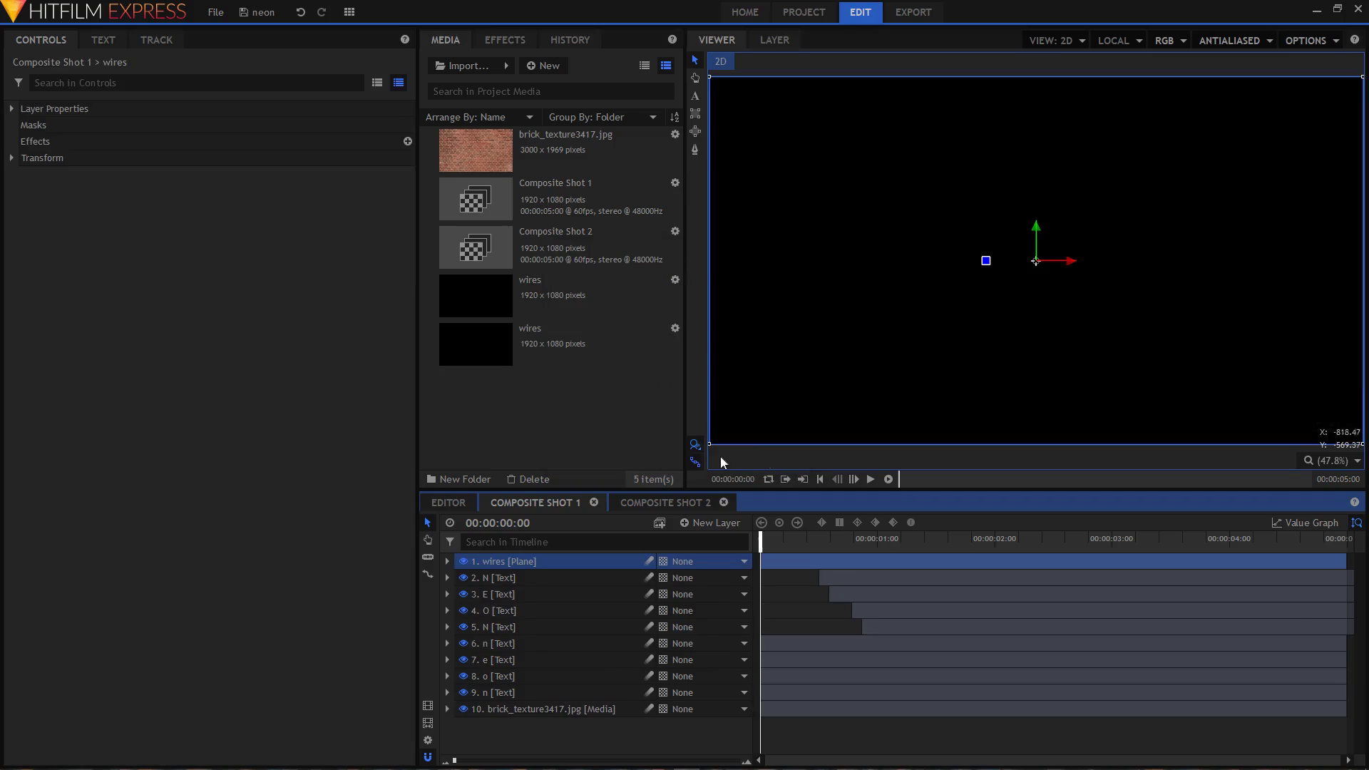
Set the wires plane's opacity to 50%
left_click(446, 562)
left_click(462, 612)
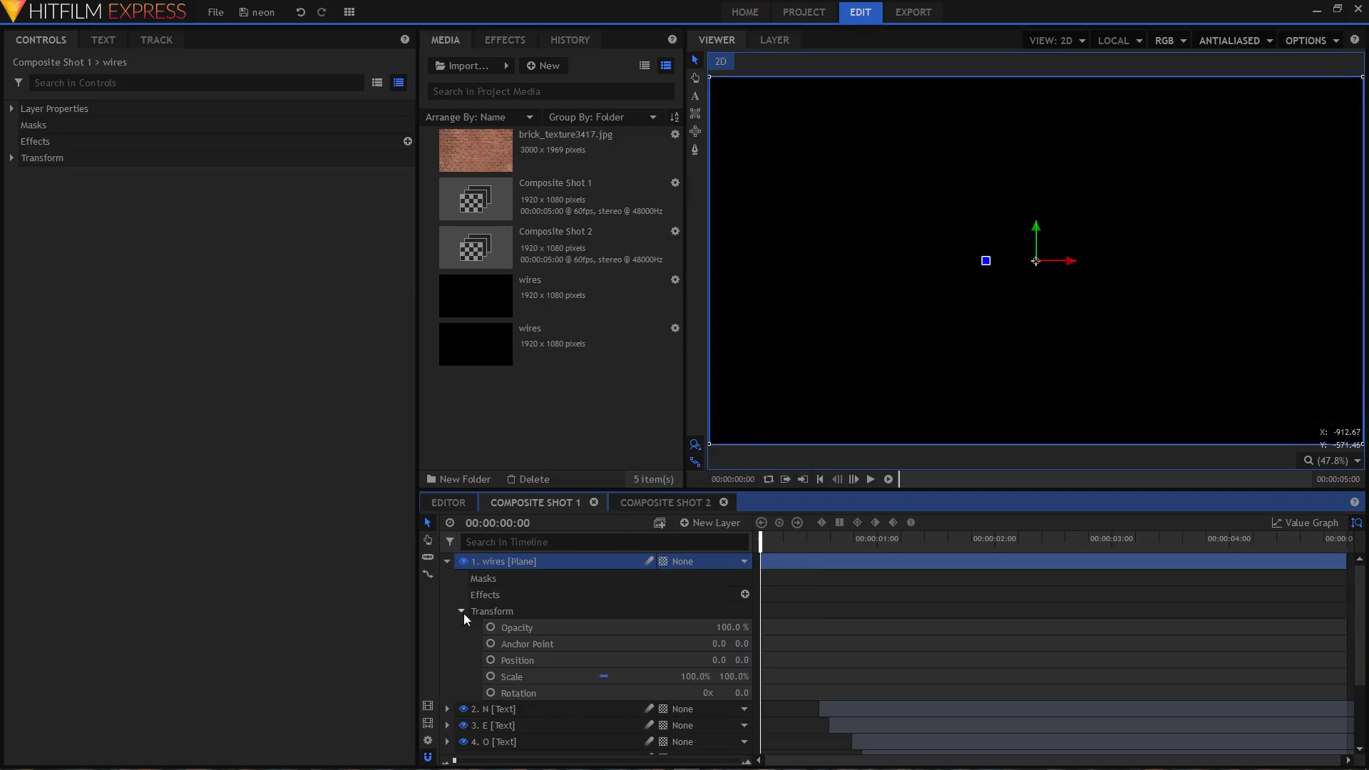
left_click(738, 627)
type("50")
key("Return")
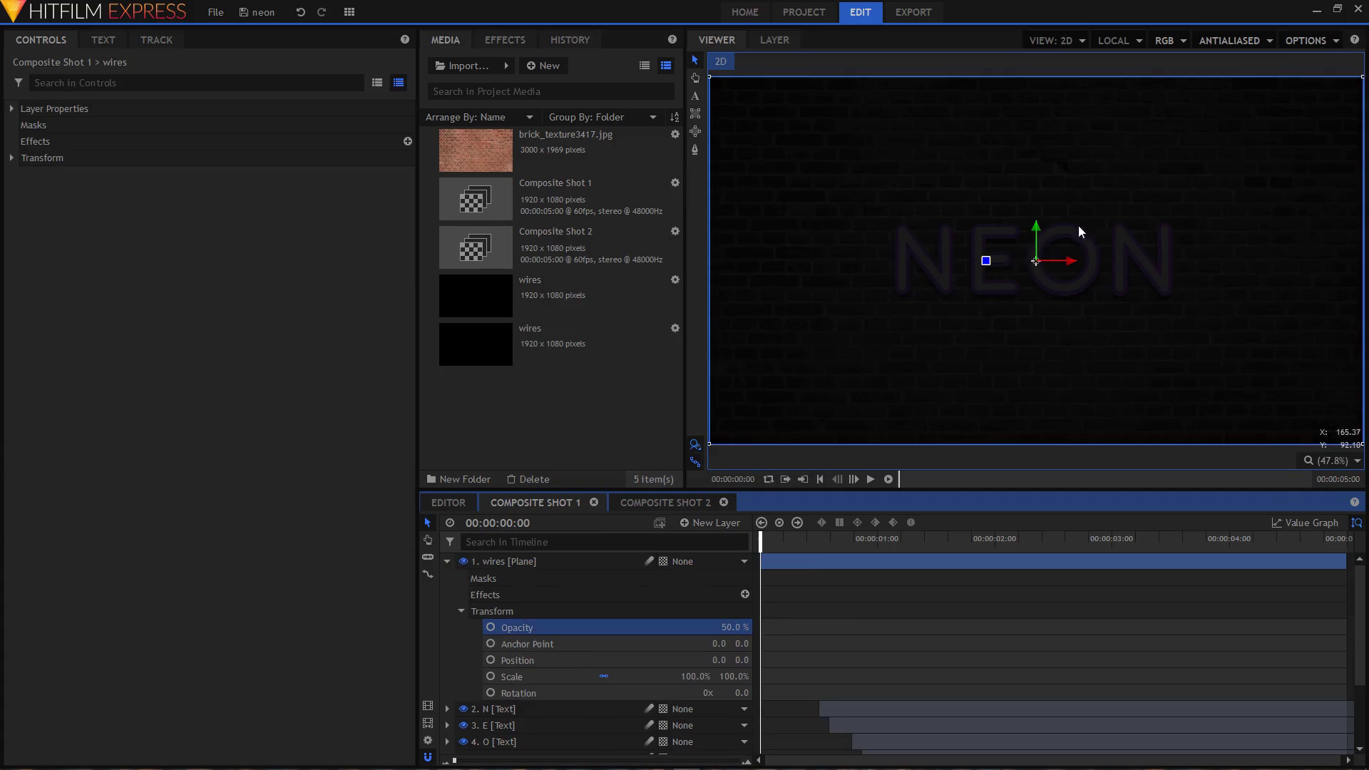
Draw a closed freehand mask on the wires plane, with a sagging curve running from the first N to the E
scroll(991, 228, "up", 3)
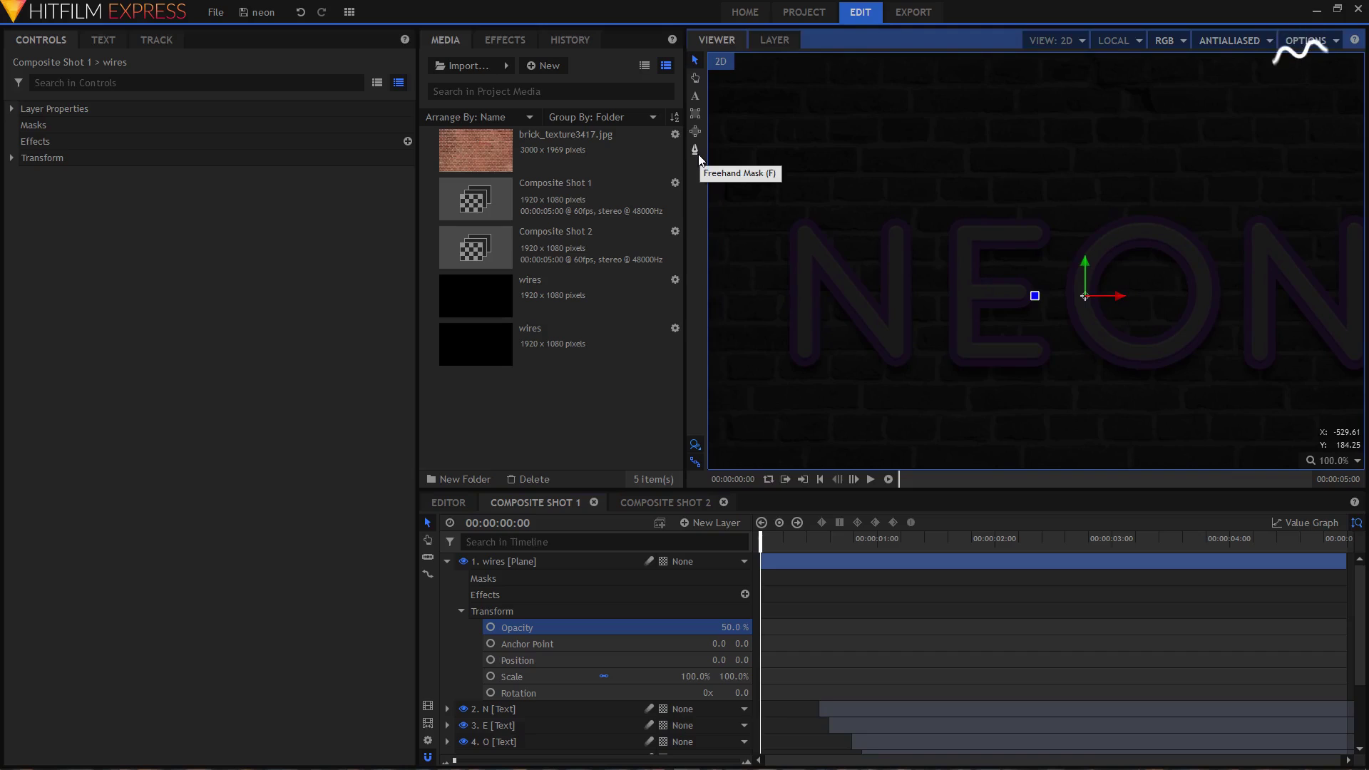
left_click(696, 152)
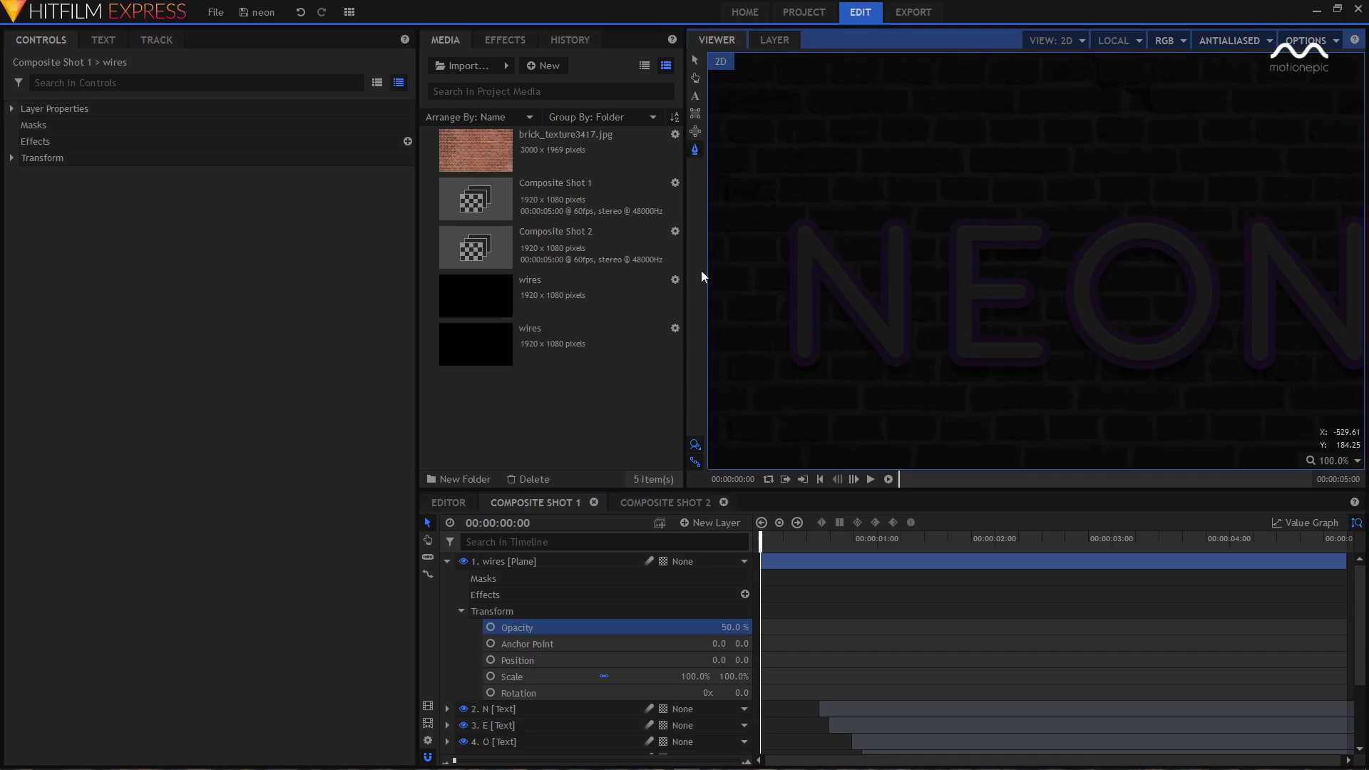
left_click(542, 562)
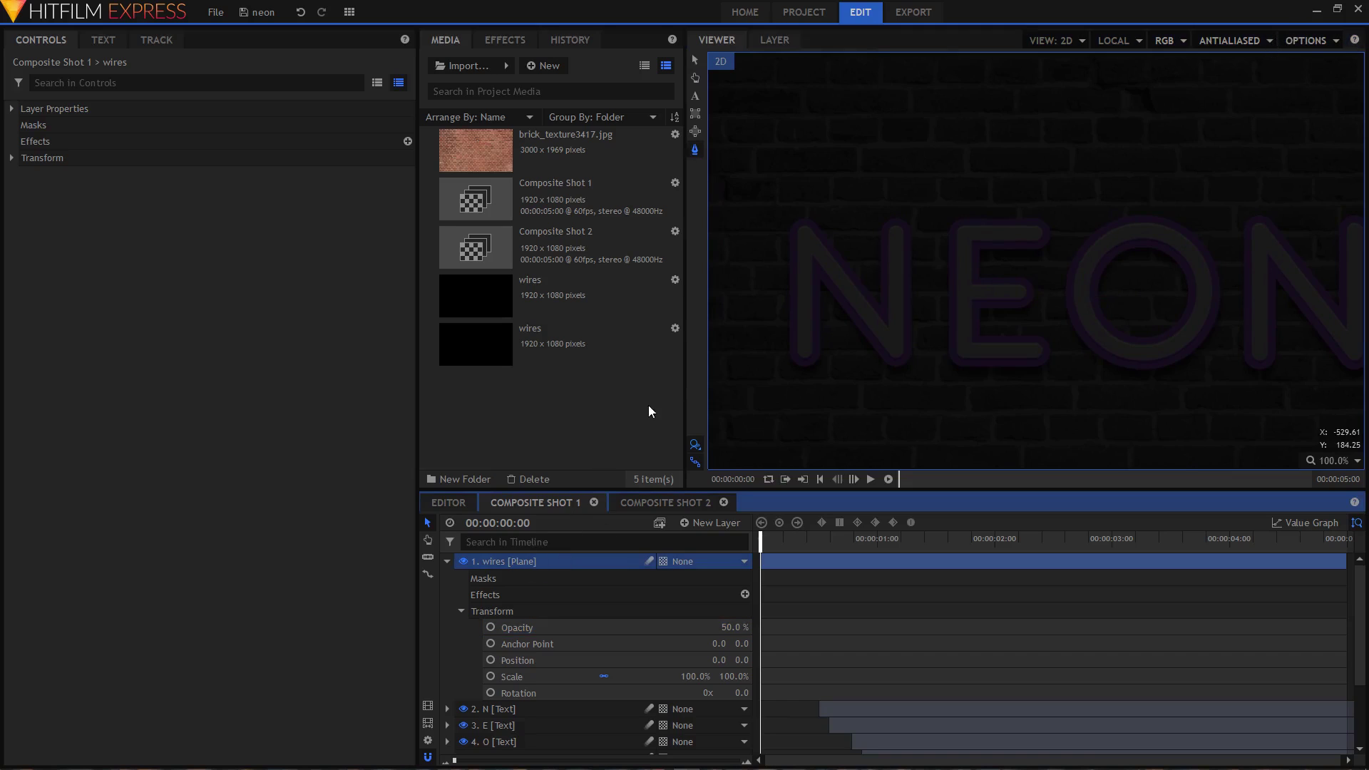
scroll(887, 275, "up", 4)
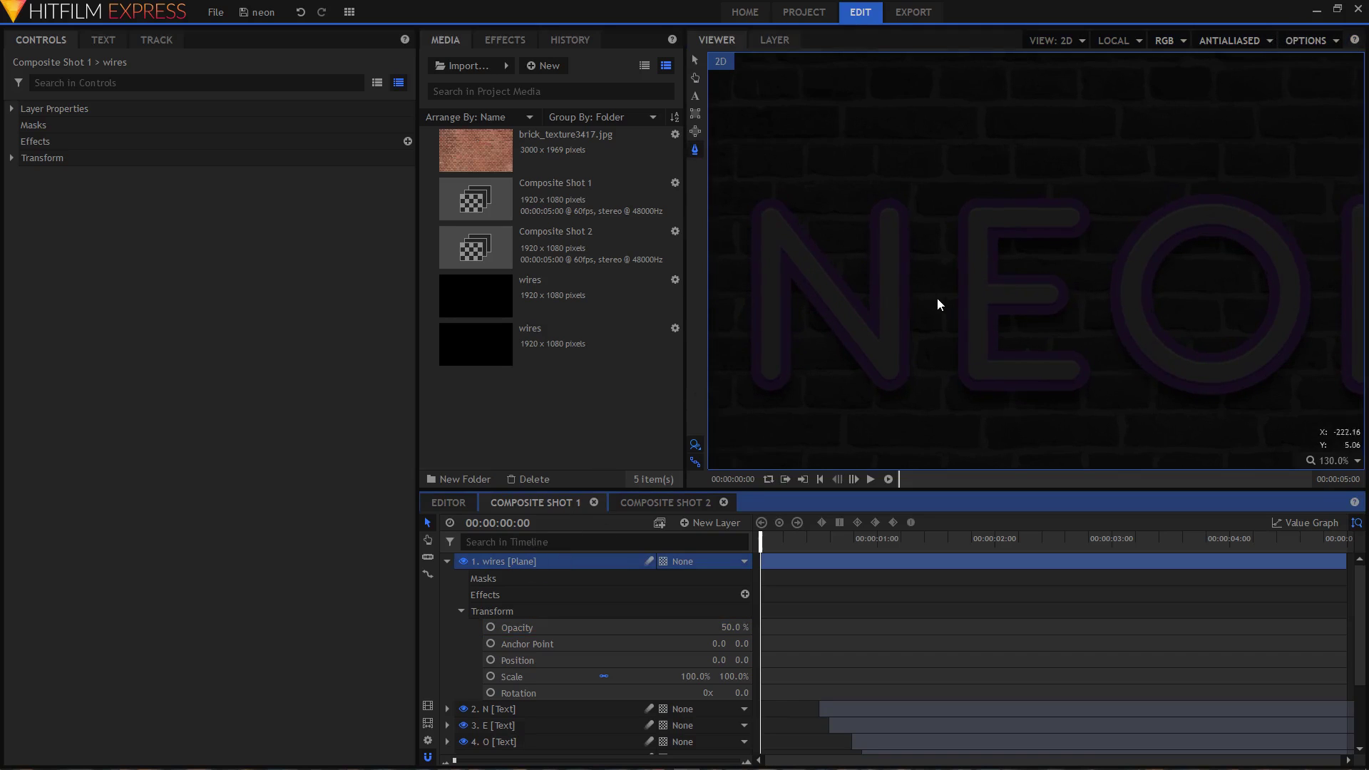
left_click(852, 285)
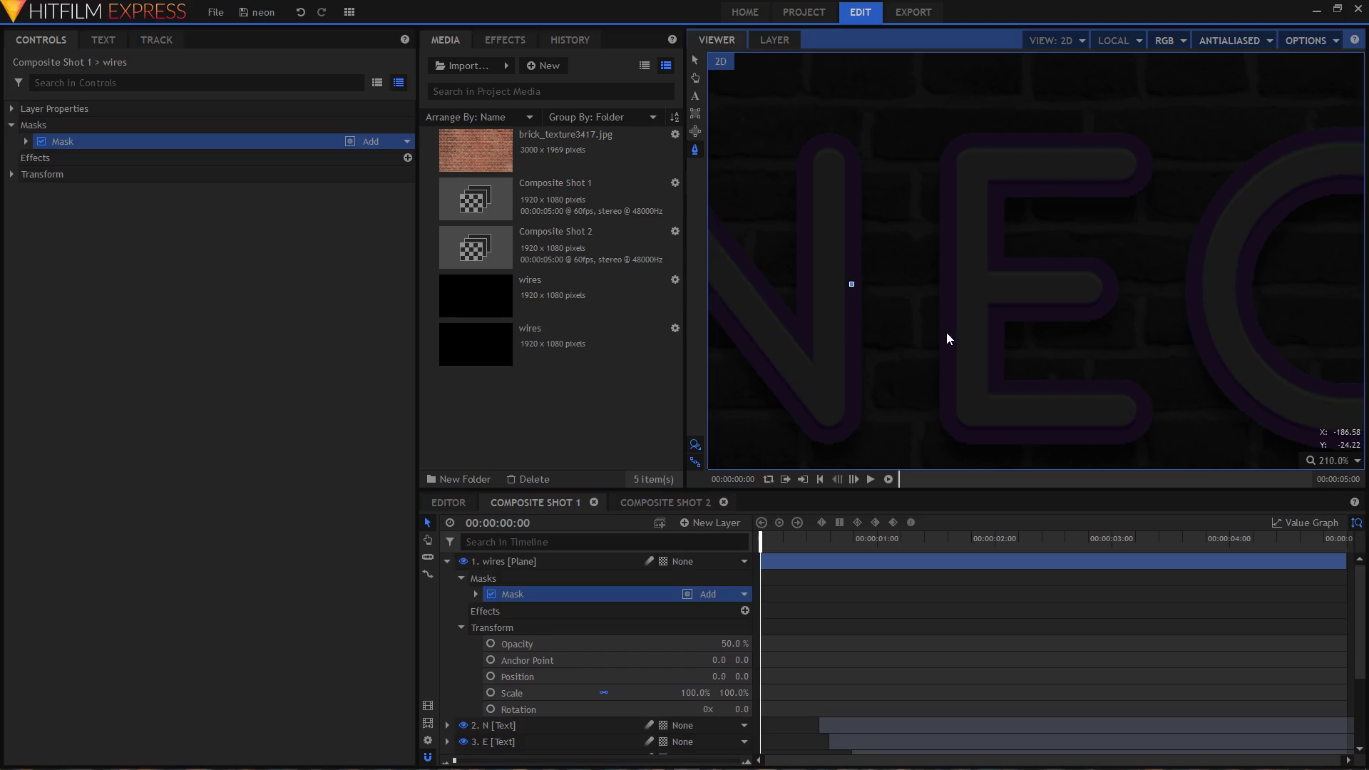
mouse_move(952, 329)
left_mouse_down()
mouse_move(978, 327)
mouse_move(1047, 275)
mouse_move(943, 318)
left_mouse_up()
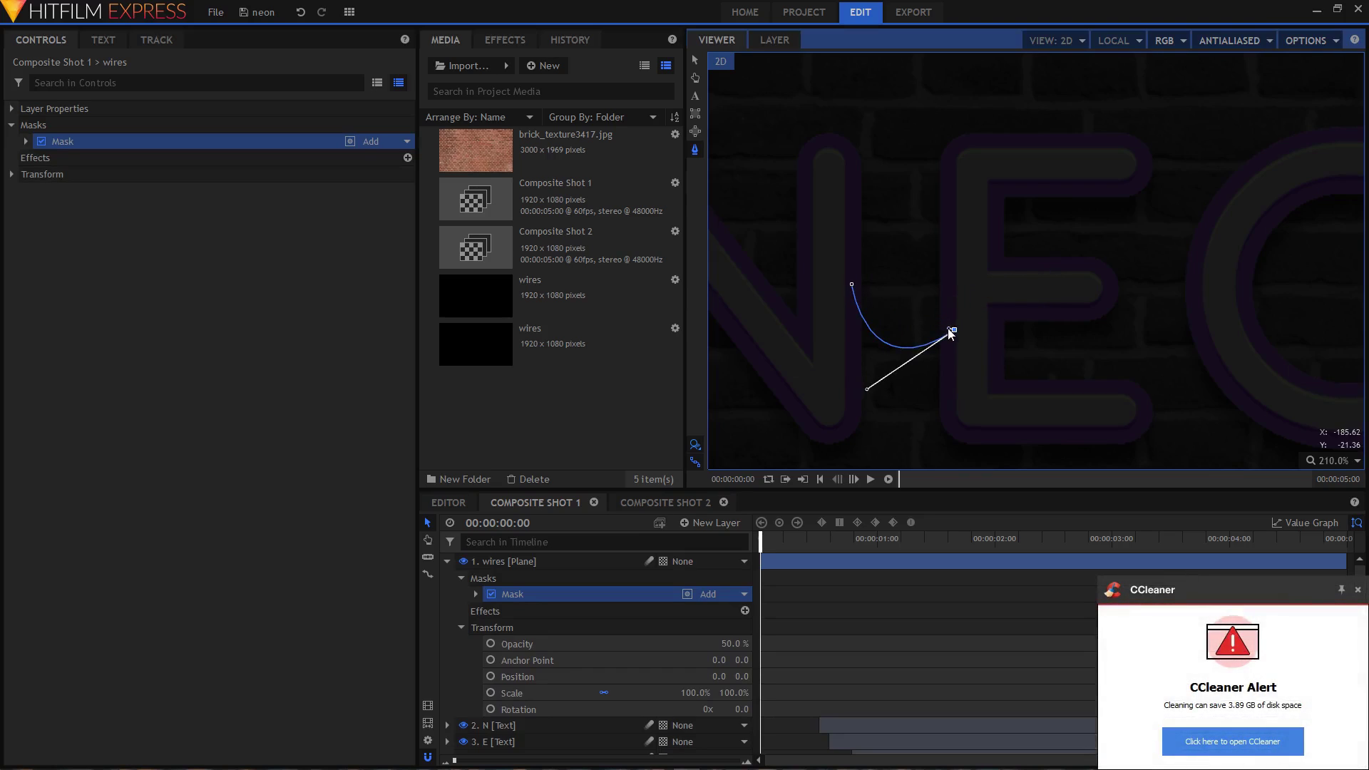
left_click(943, 317)
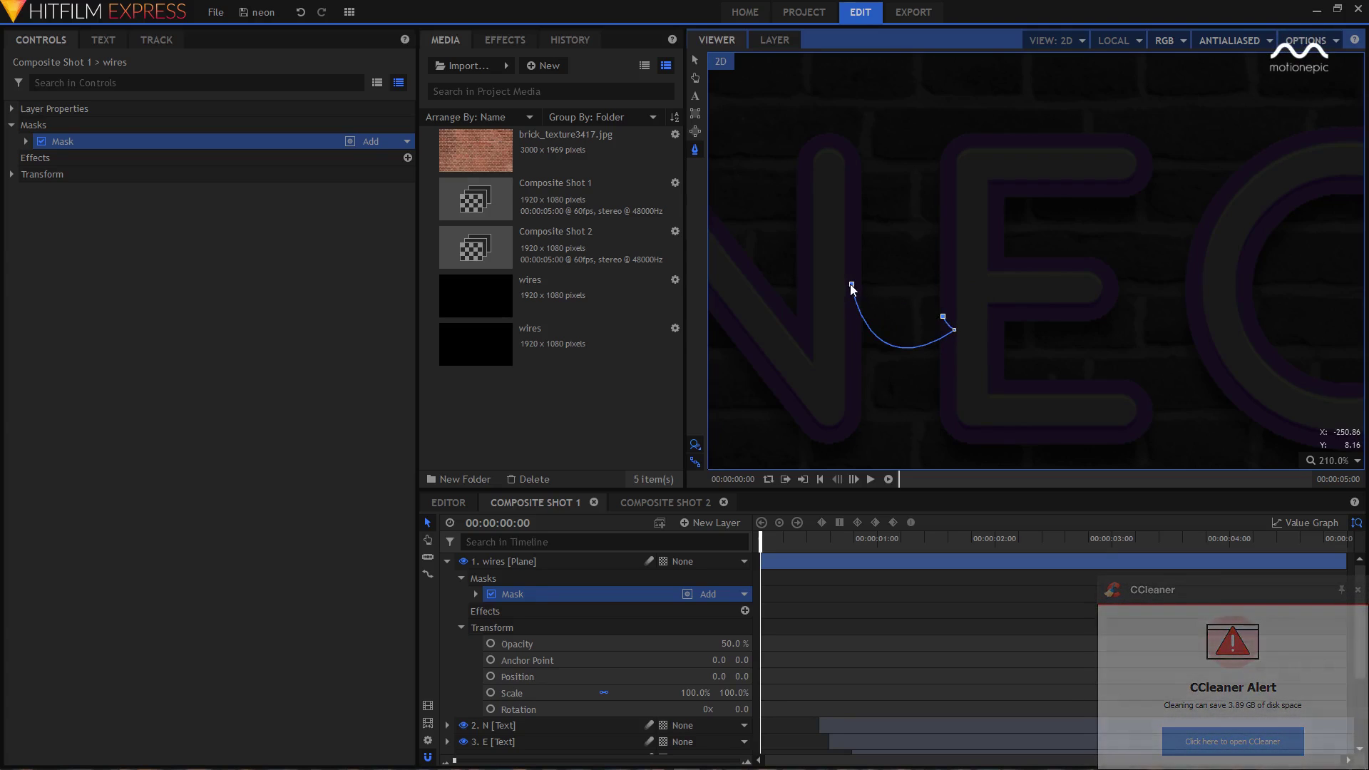
left_click(852, 285)
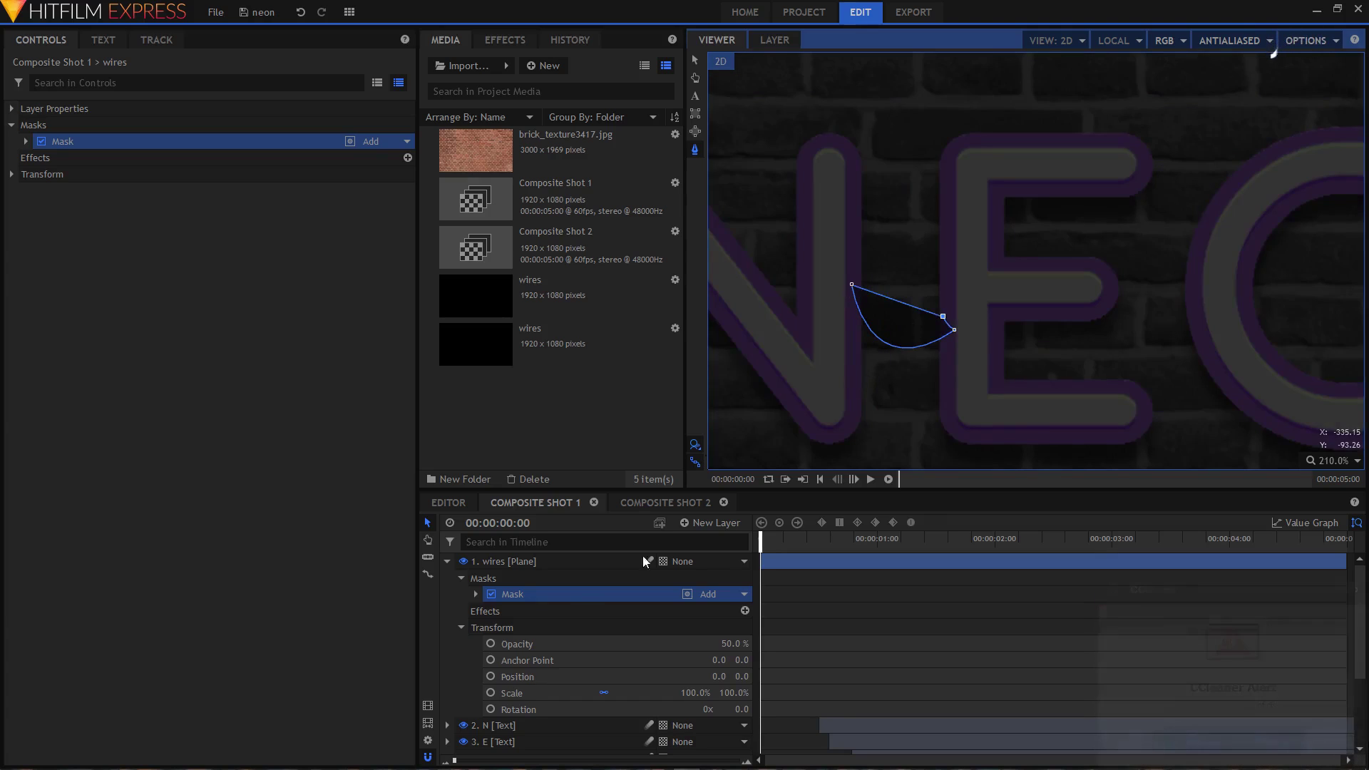
Rename the new mask on the wires plane to 1
scroll(920, 321, "up", 2)
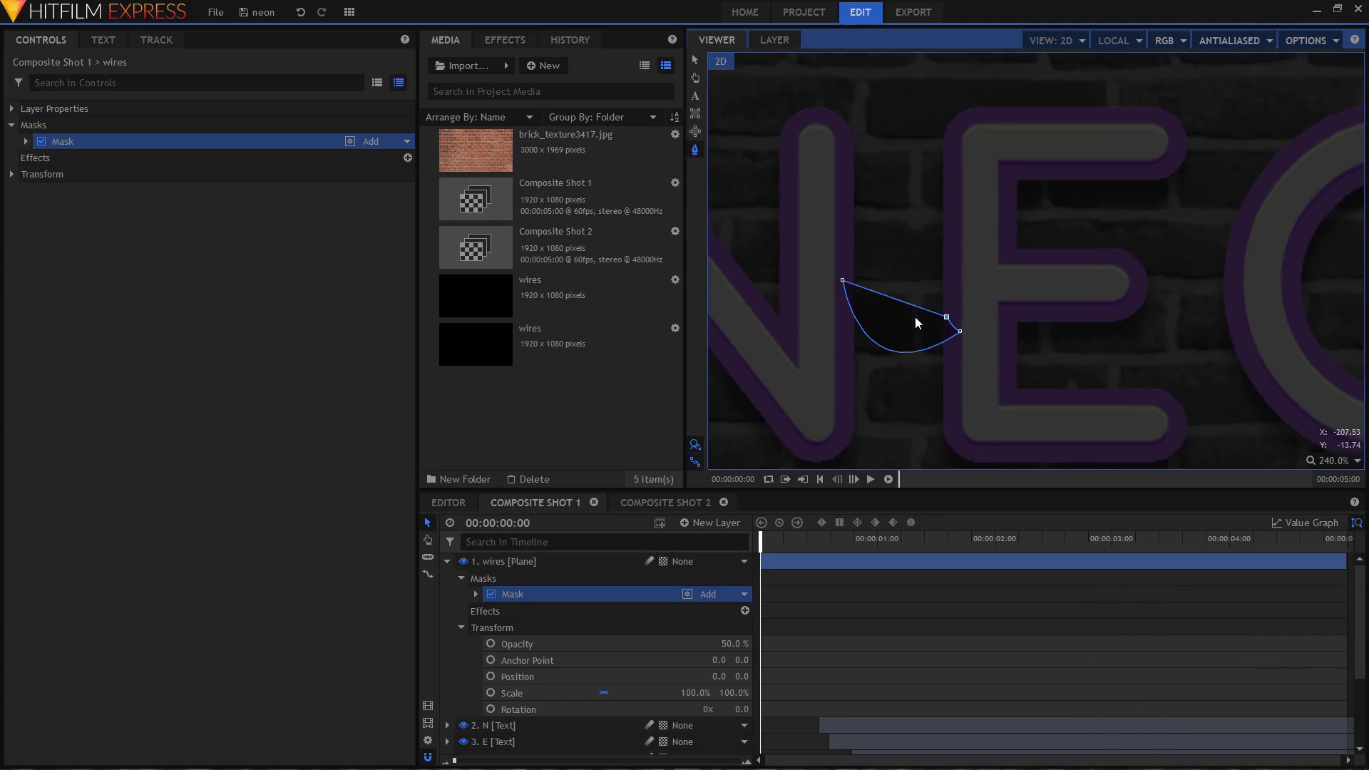
left_click(530, 595)
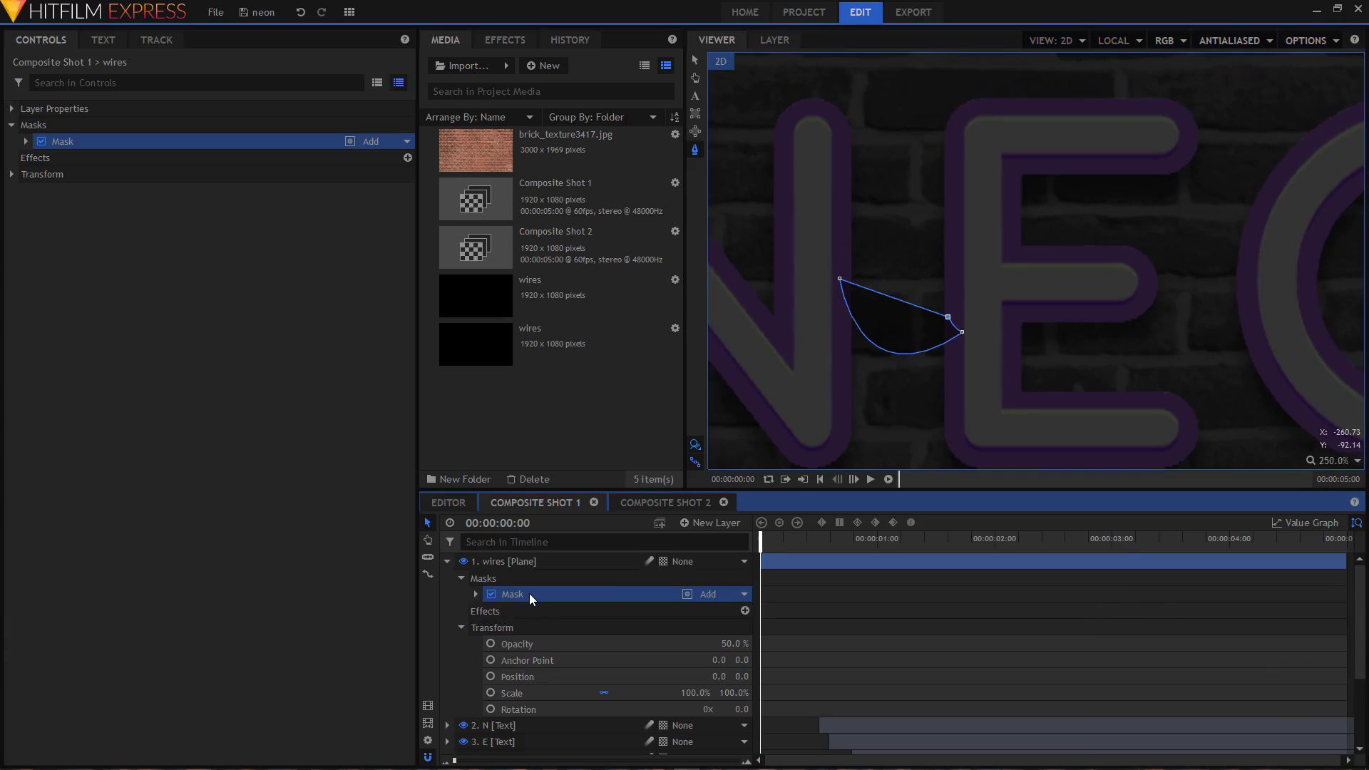
double_click(527, 595)
type("1")
key("Return")
Duplicate mask 1 and rename the copy to 2
right_click(515, 597)
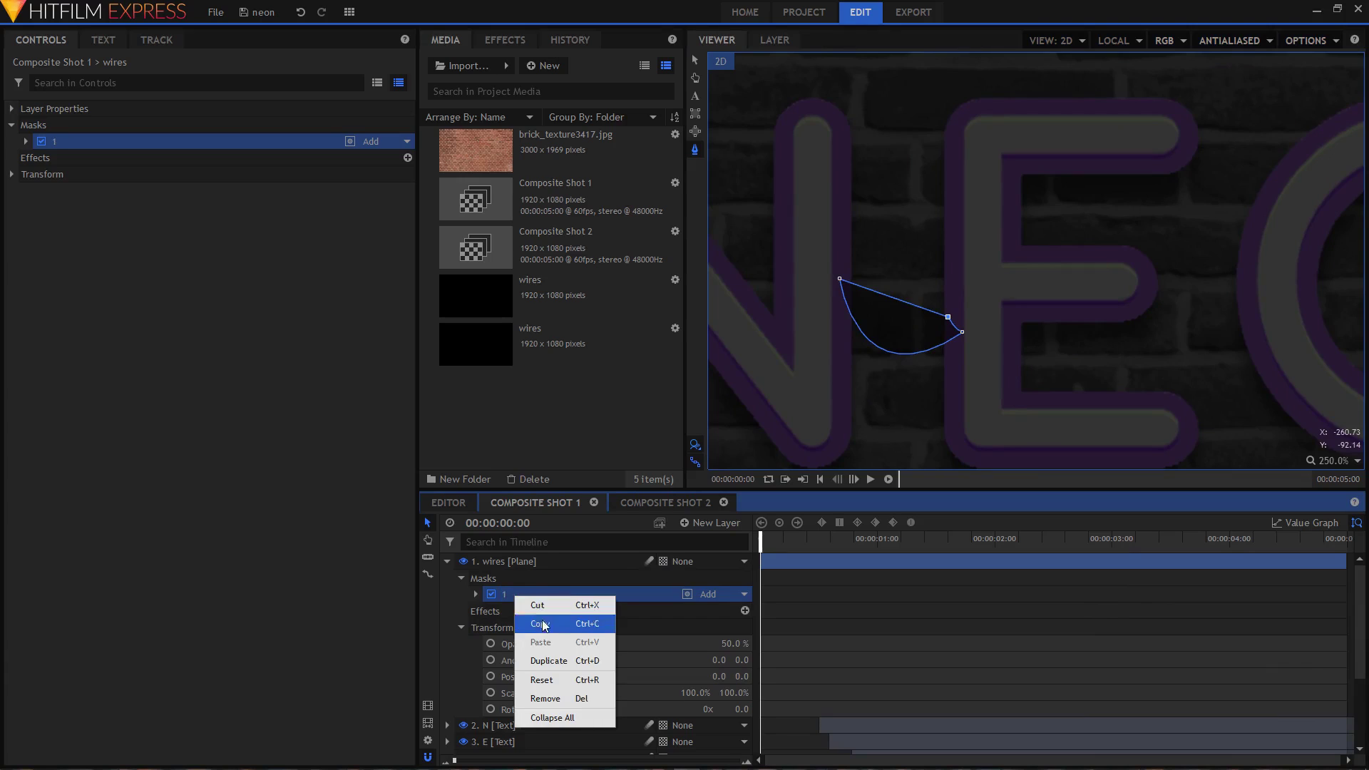
left_click(547, 661)
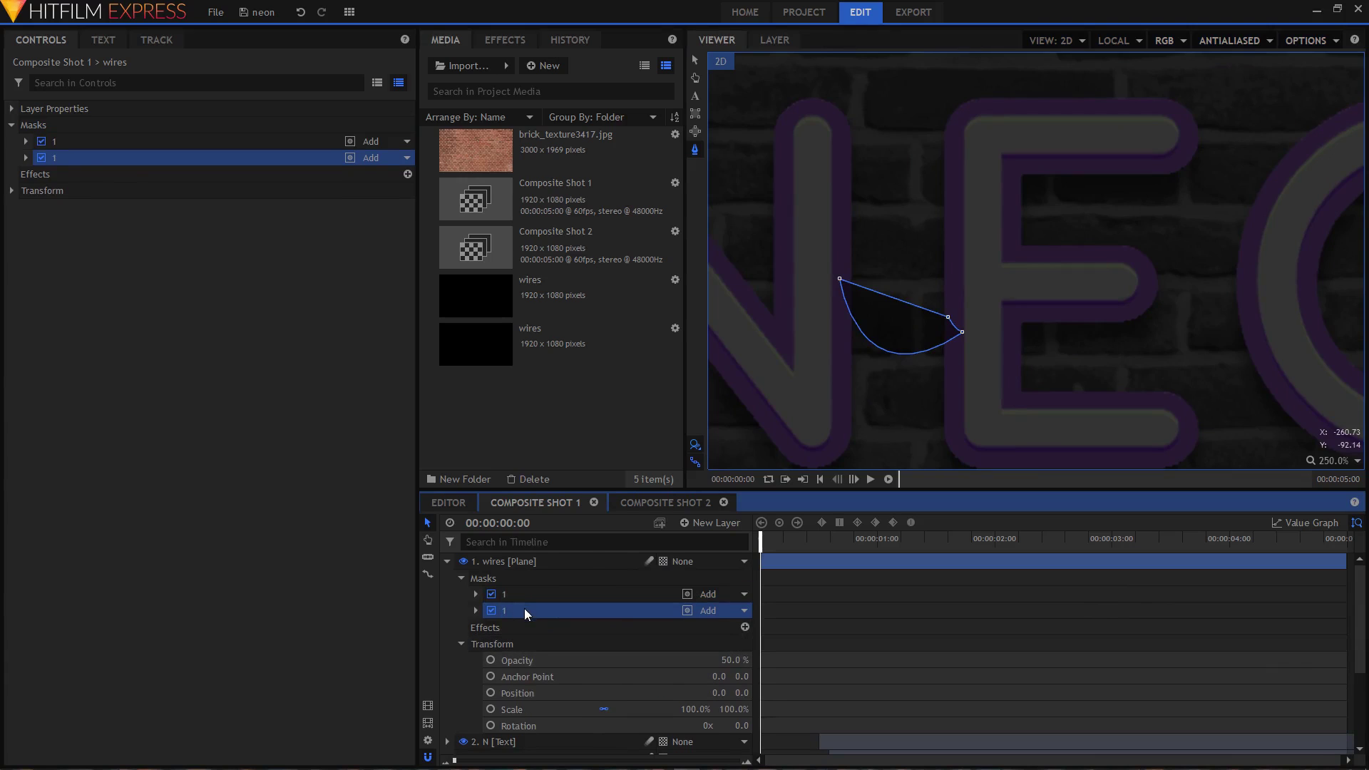
double_click(521, 611)
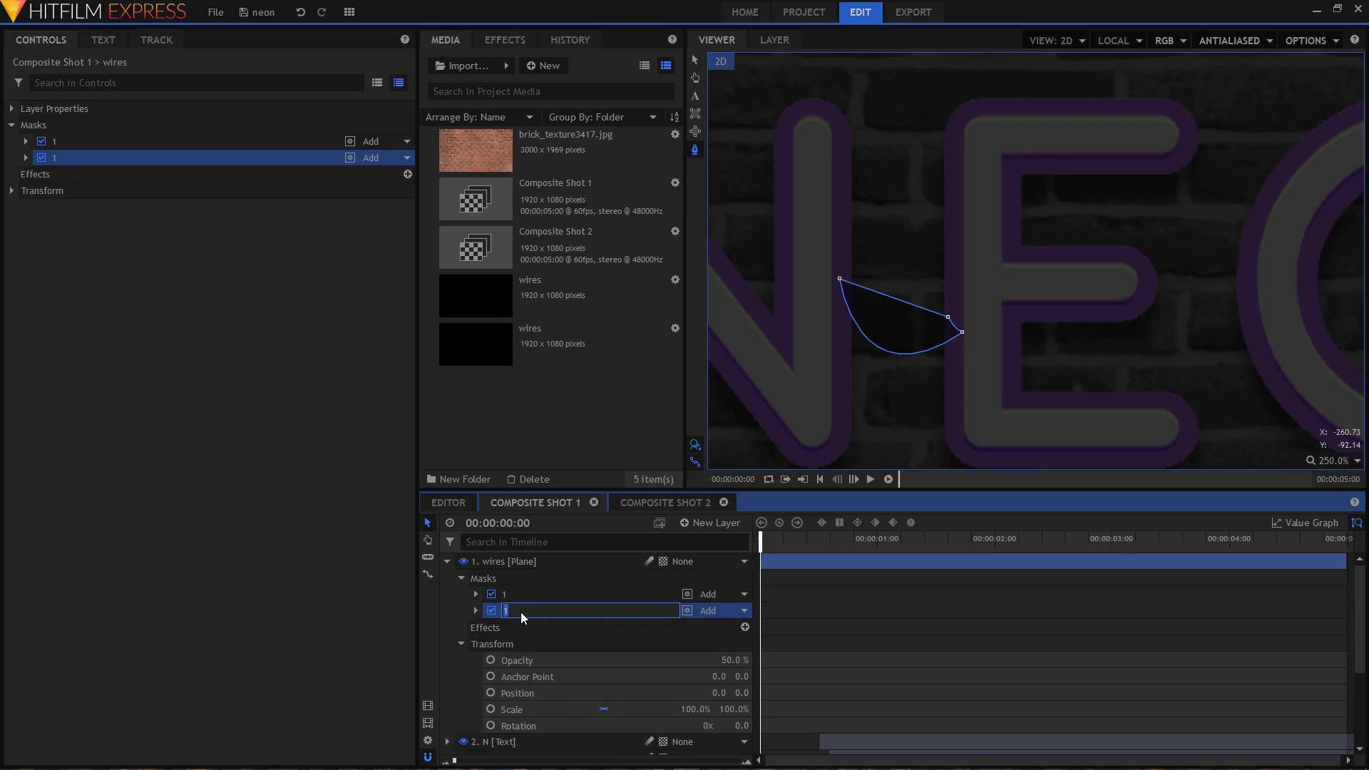
key("Return")
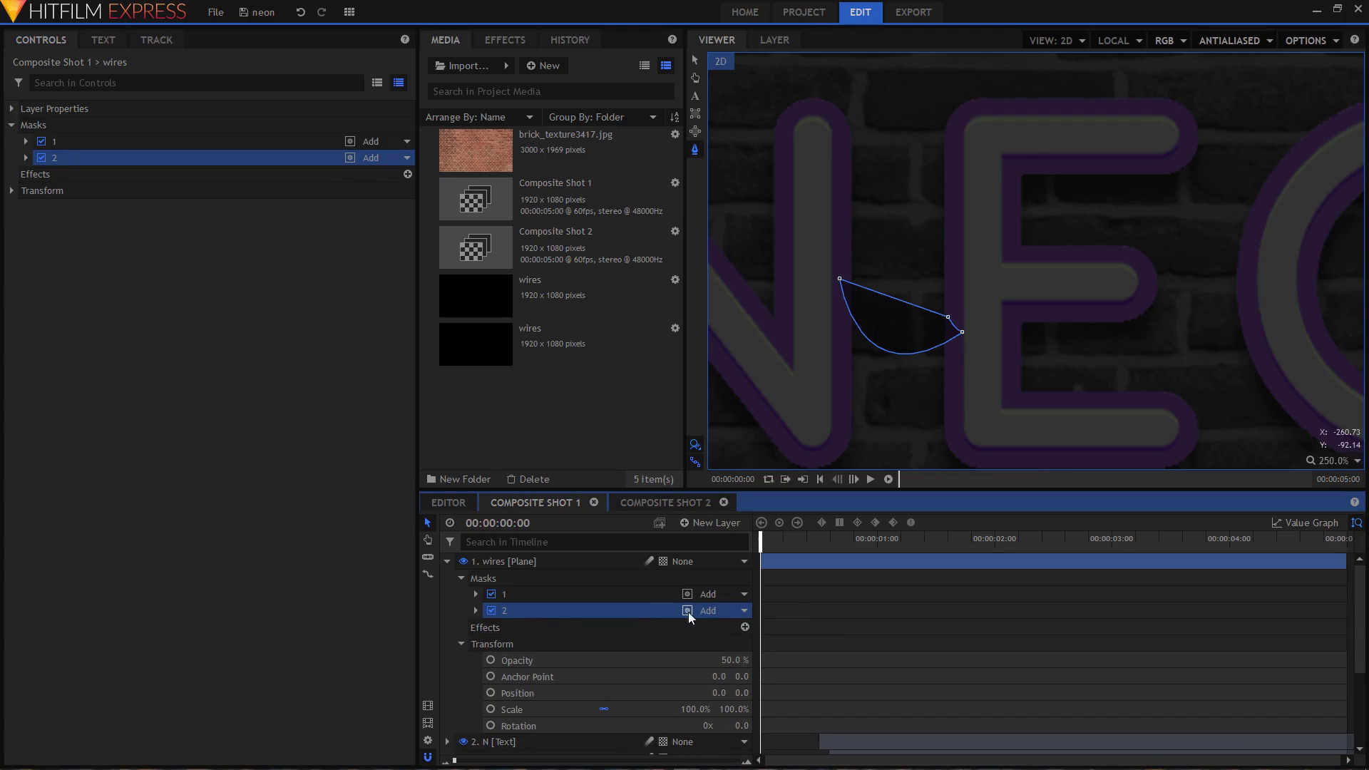
Set mask 2 to Subtract and its shape expansion to -4 px
left_click(719, 611)
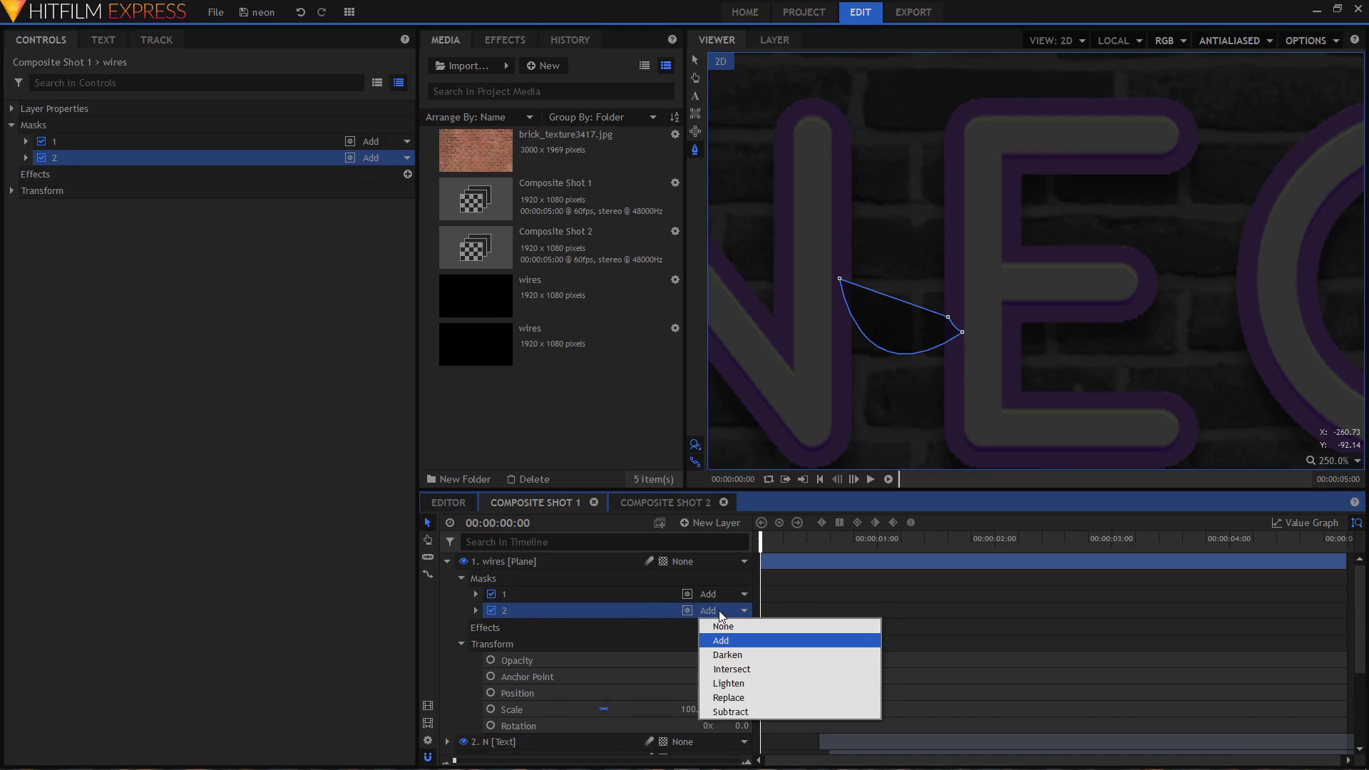
left_click(720, 643)
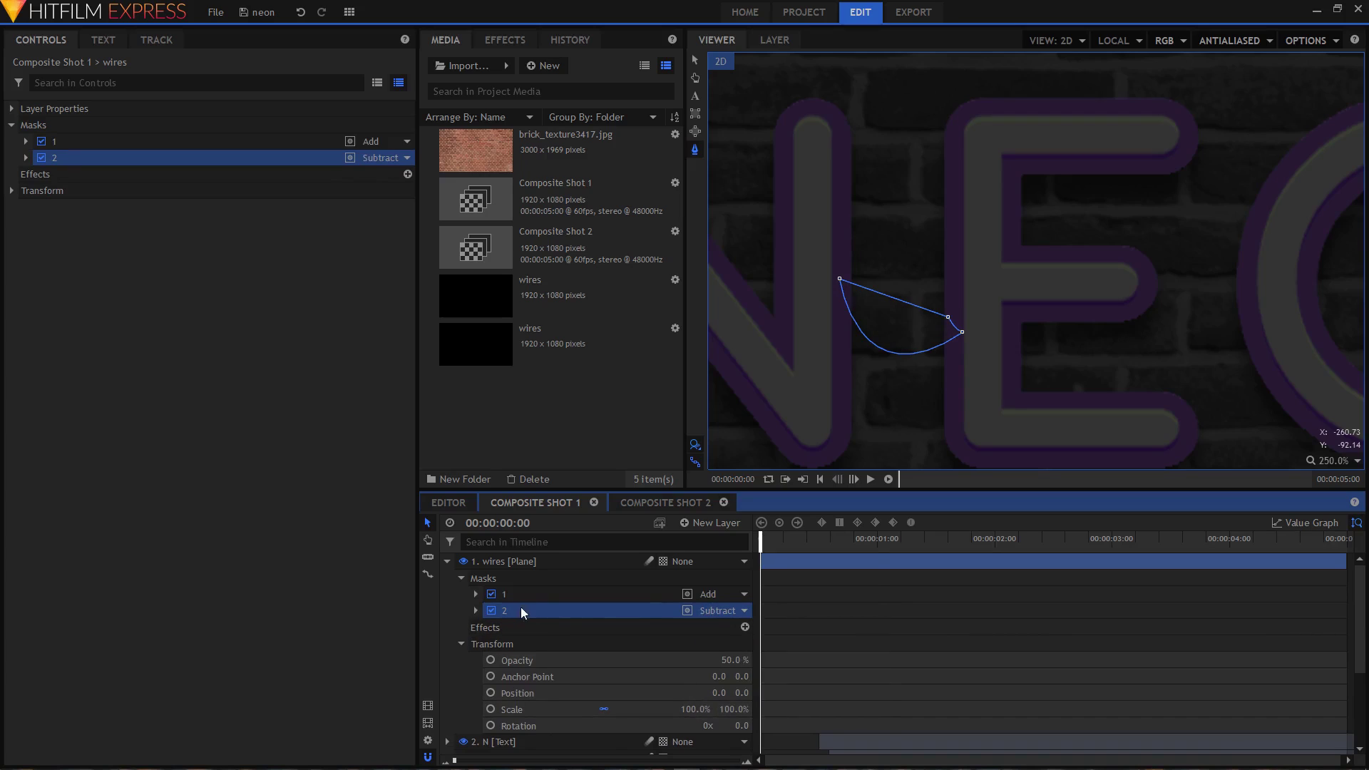
left_click(475, 612)
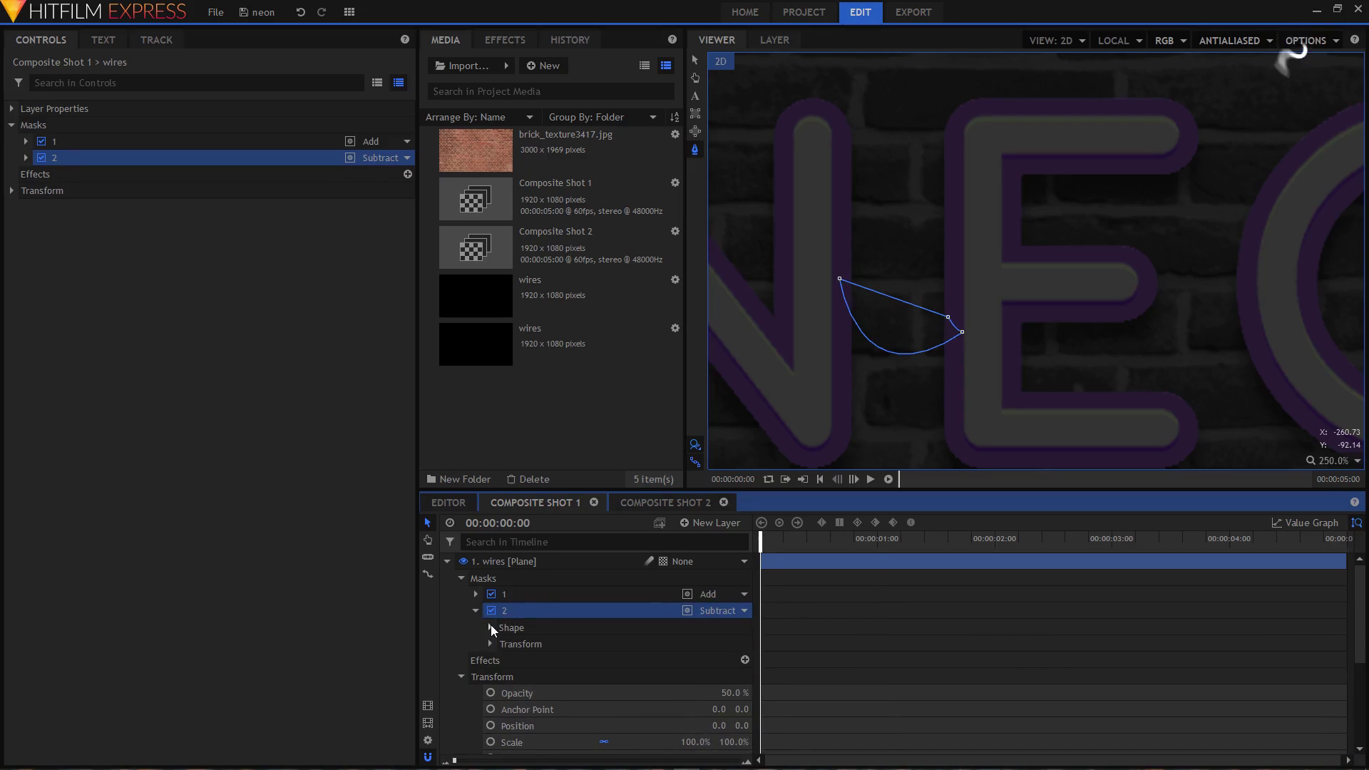
left_click(490, 626)
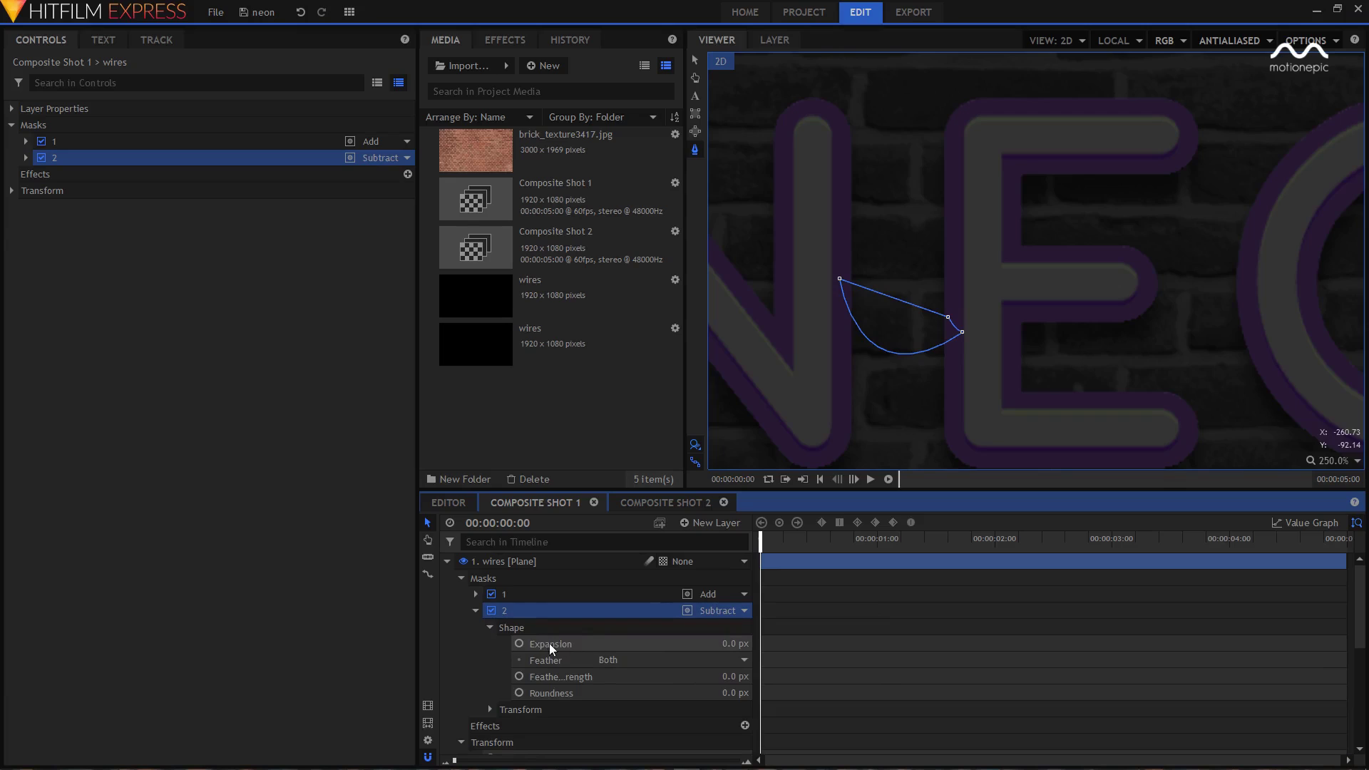
left_click(733, 644)
type("-4")
left_click(649, 644)
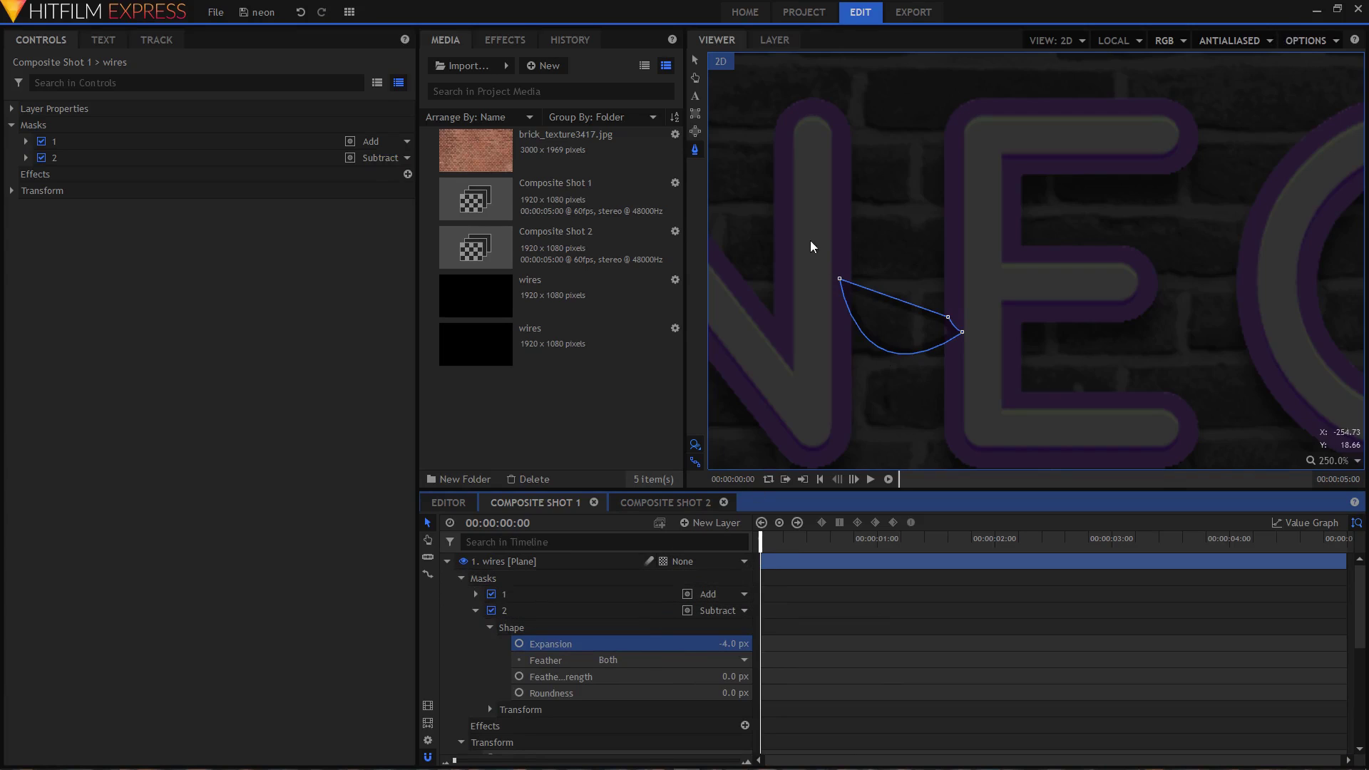
Examine the wire between the N and E without its mask outline, and collapse mask 2's settings
left_click(696, 61)
left_click(808, 303)
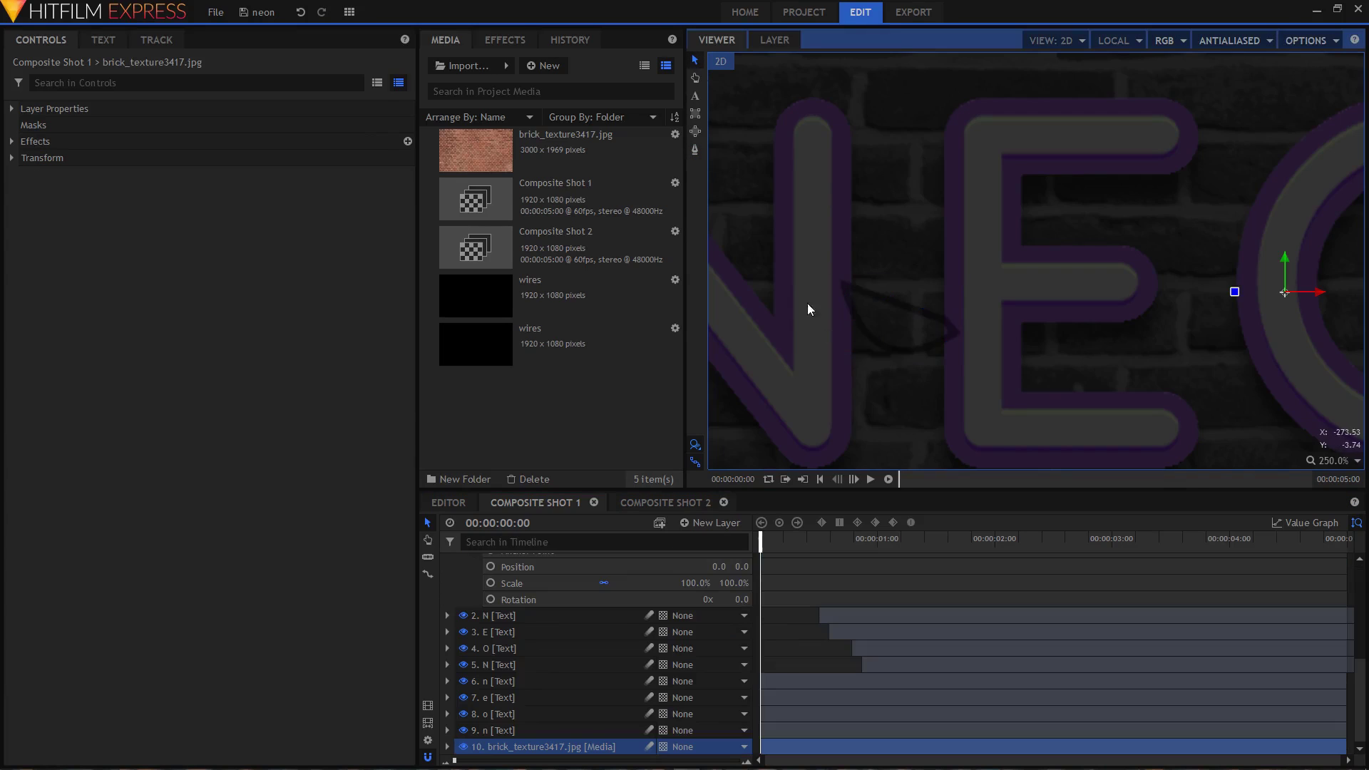
scroll(548, 598, "up", 4)
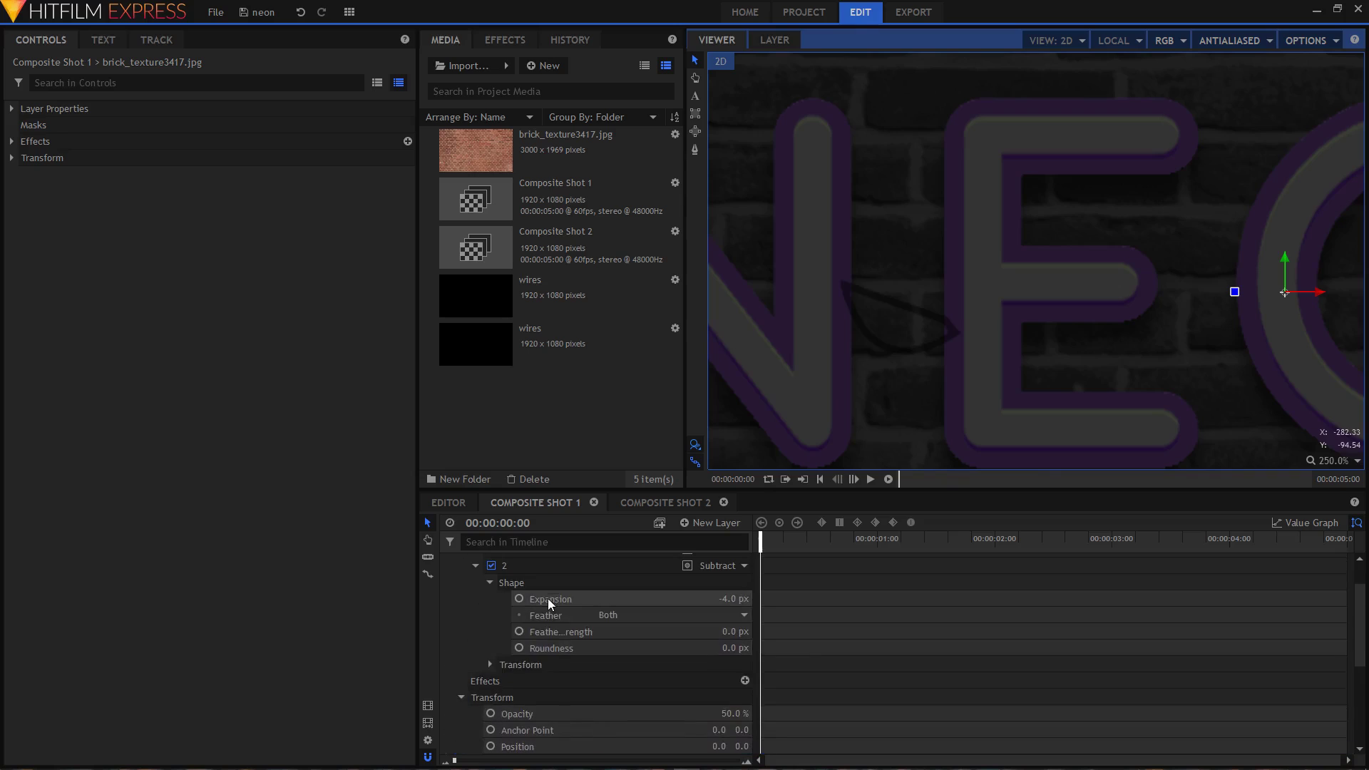
scroll(508, 571, "up", 1)
left_click(474, 610)
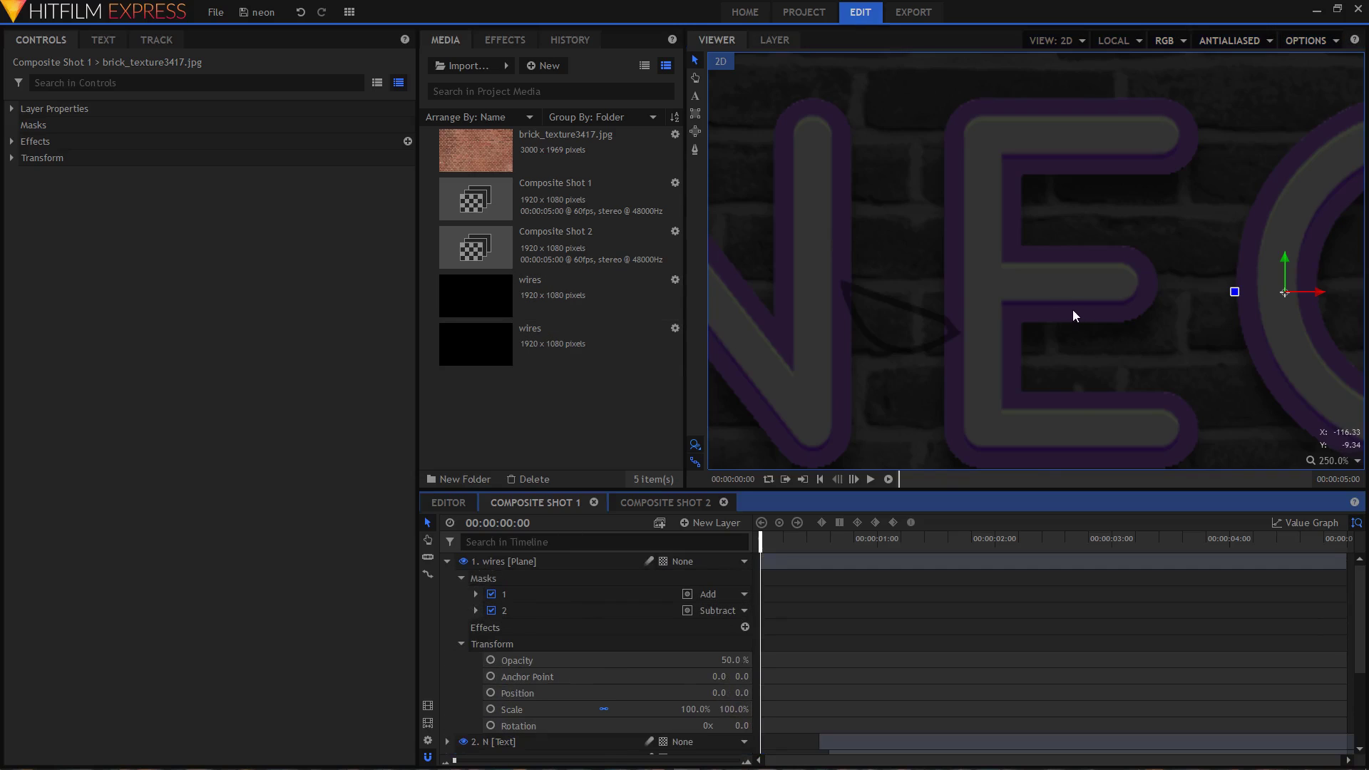
Draw another closed freehand mask on the wires plane, with a sagging curve from the E's middle arm to the O
left_click_drag(1078, 311, 984, 345)
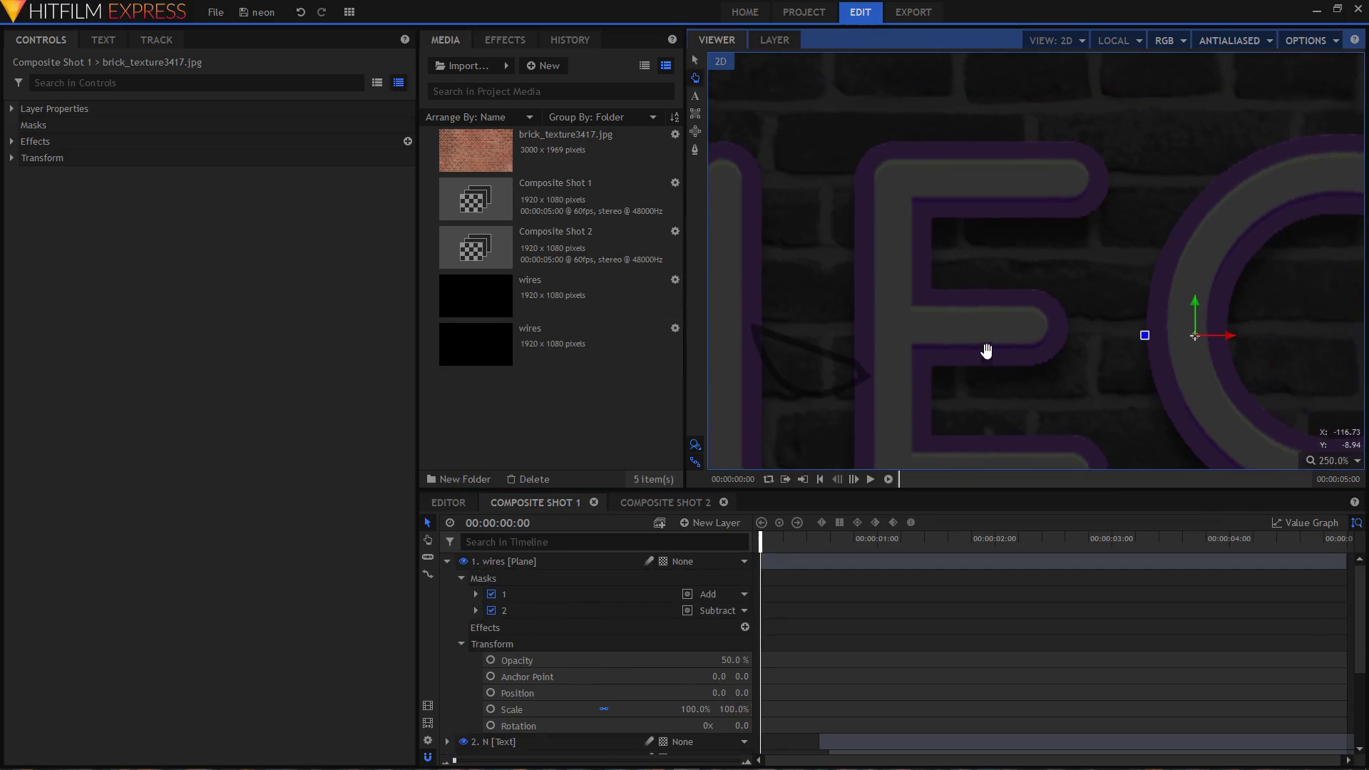
left_click(695, 151)
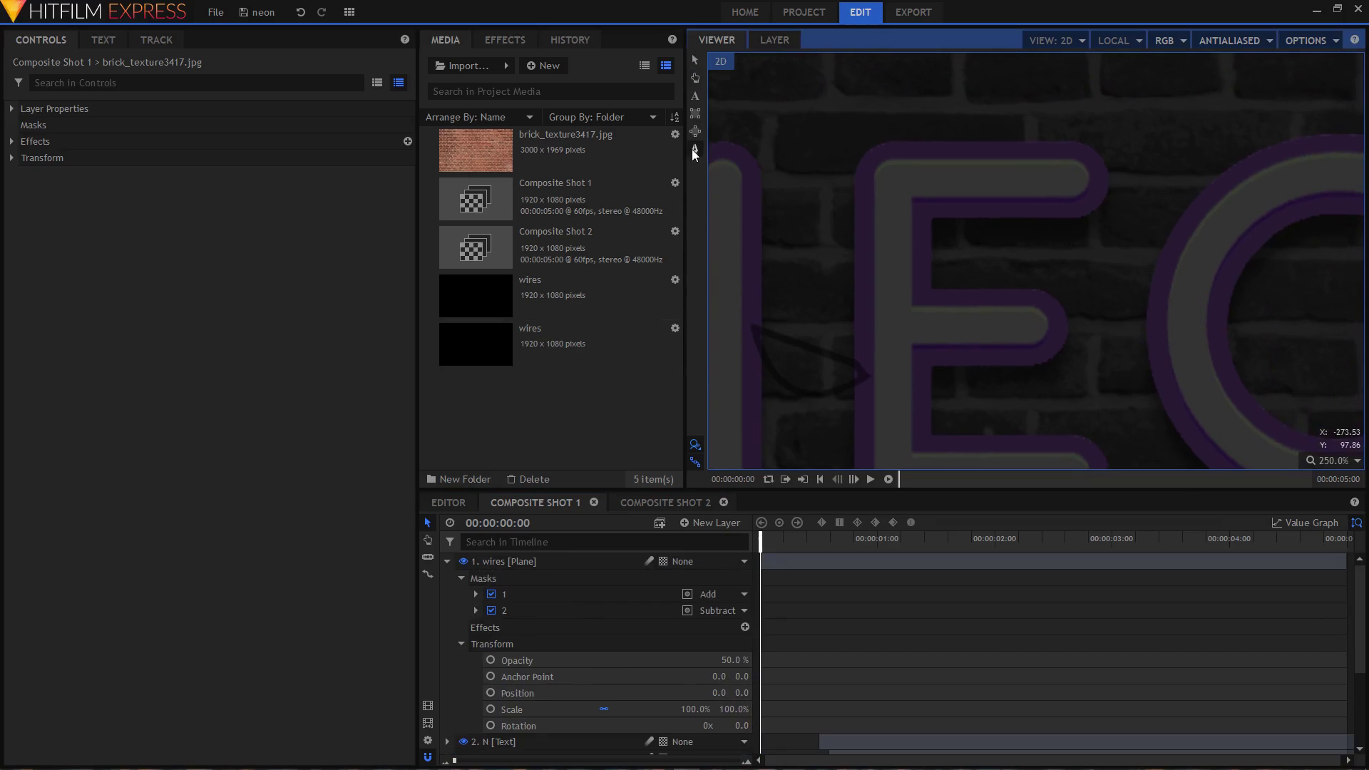
left_click(546, 565)
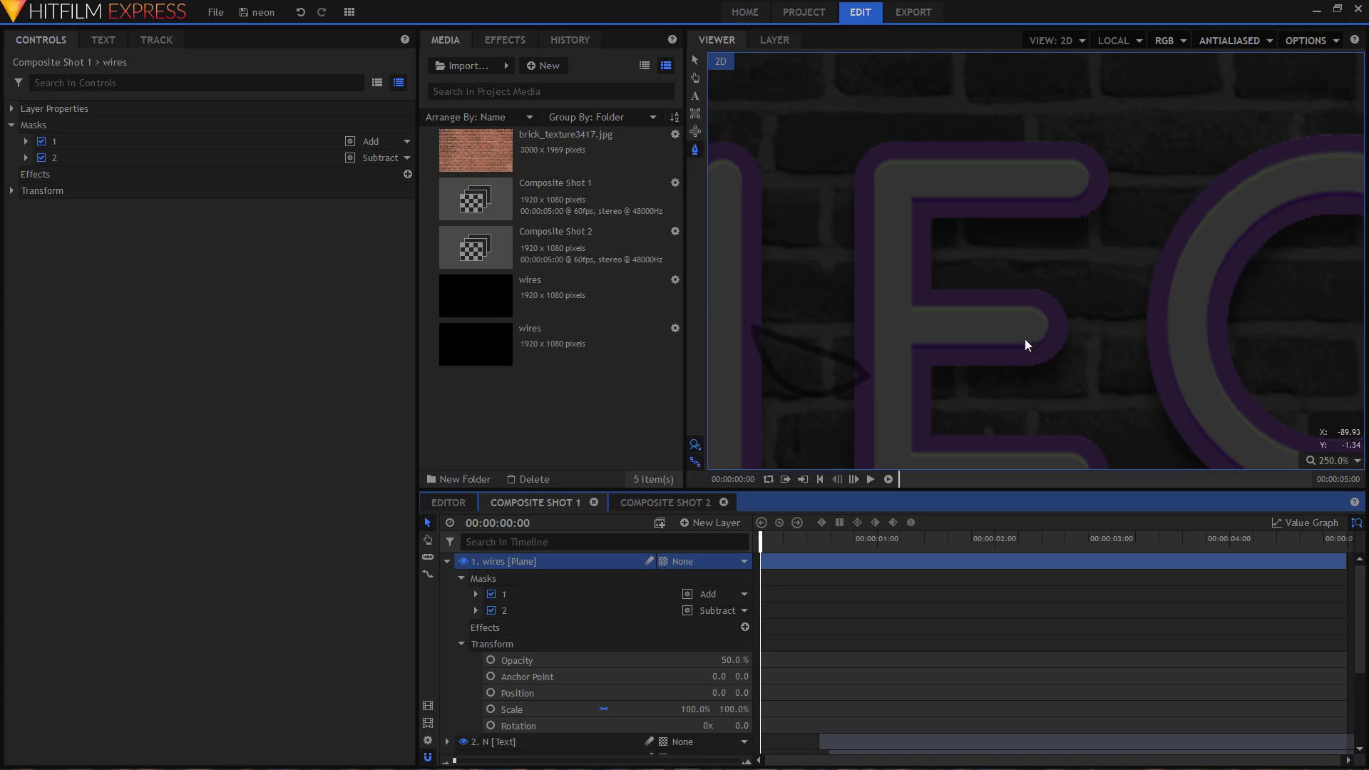
left_click_drag(1079, 342, 958, 352)
scroll(949, 345, "up", 2)
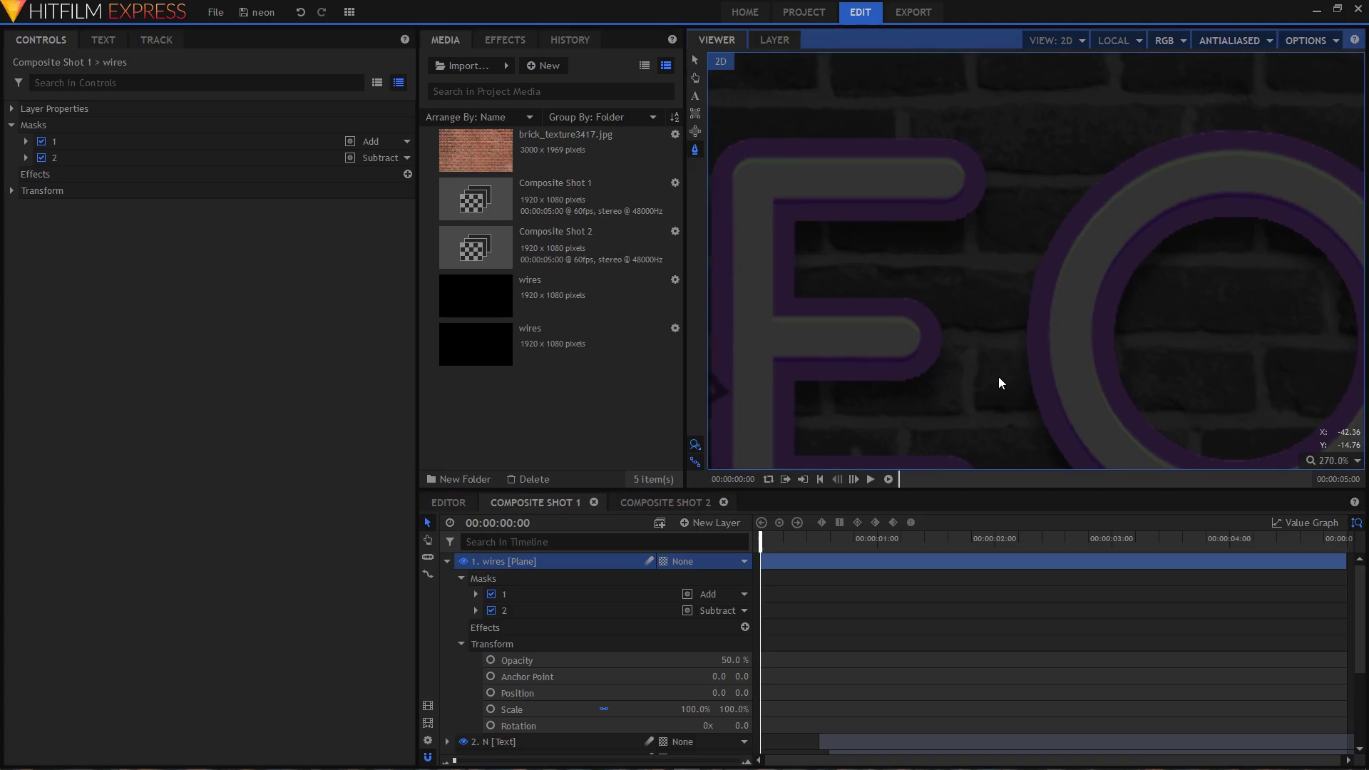
scroll(998, 376, "down", 1)
left_click(919, 301)
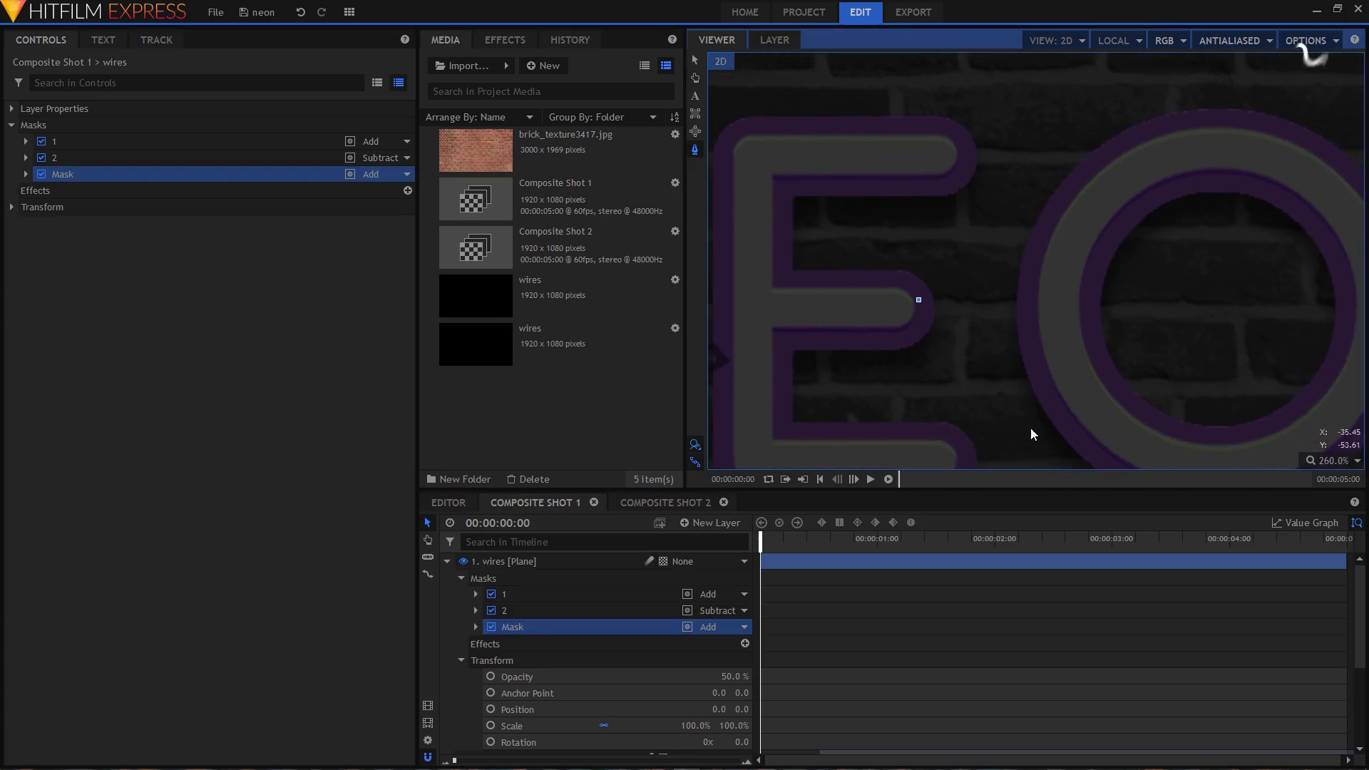
mouse_move(1057, 391)
left_mouse_down()
mouse_move(1170, 347)
mouse_move(1153, 339)
mouse_move(1162, 297)
mouse_move(1046, 383)
mouse_move(1035, 376)
left_mouse_up()
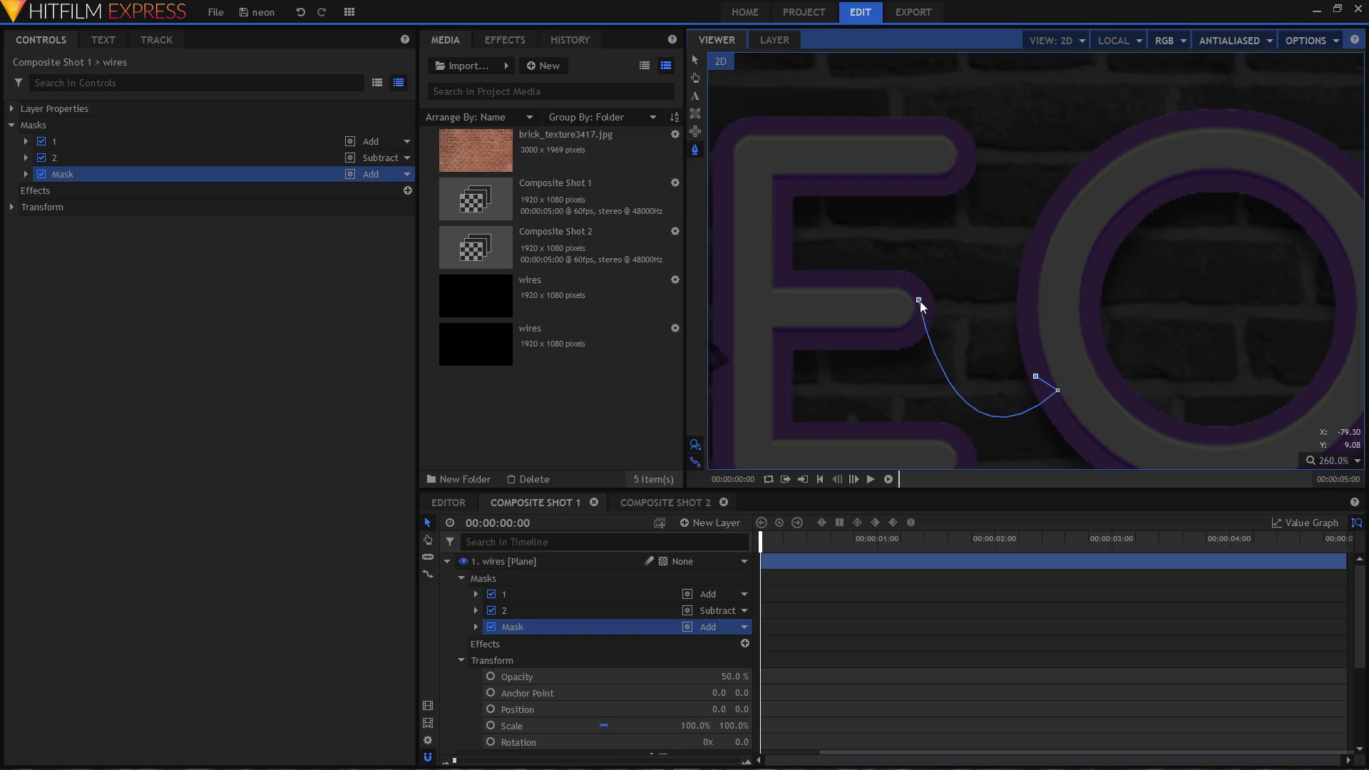
left_click(919, 301)
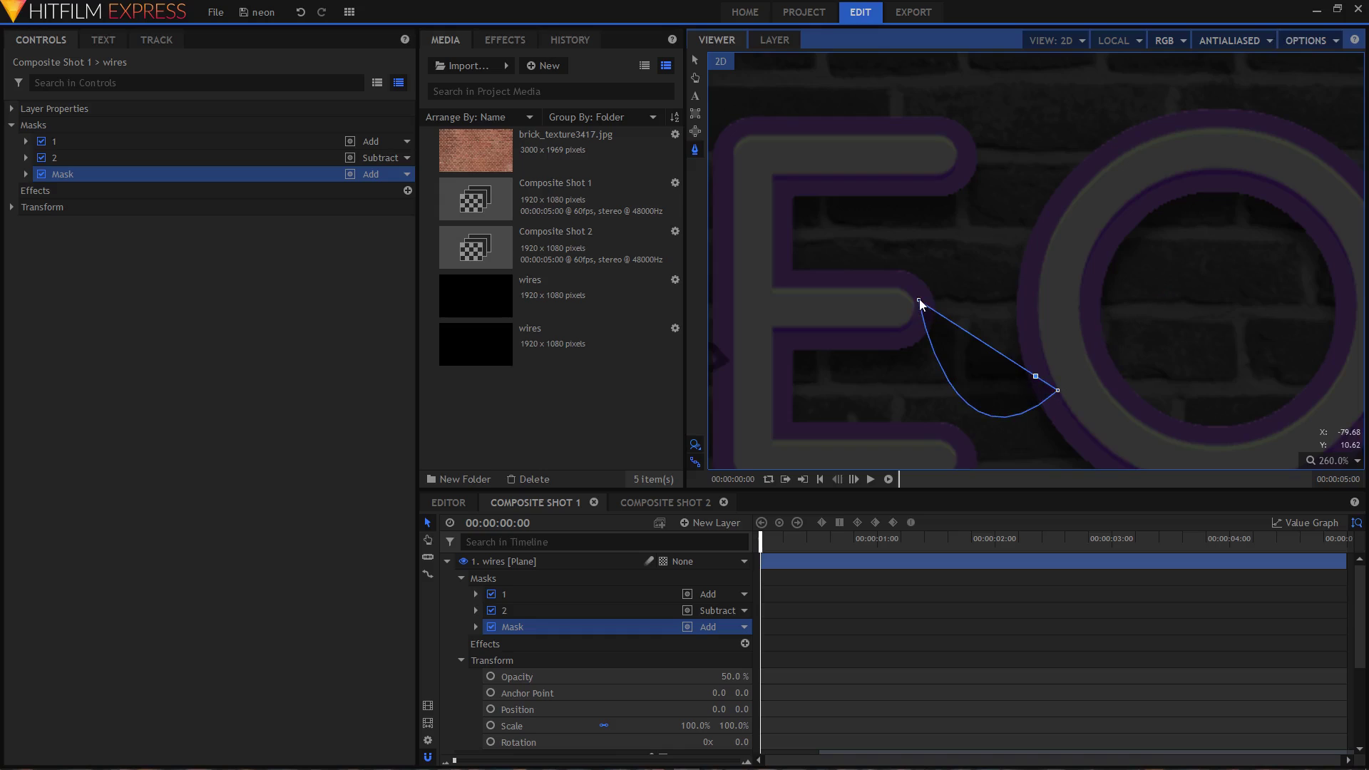
Rename the newly drawn mask between the E and O to 3
left_click(508, 625)
type("3")
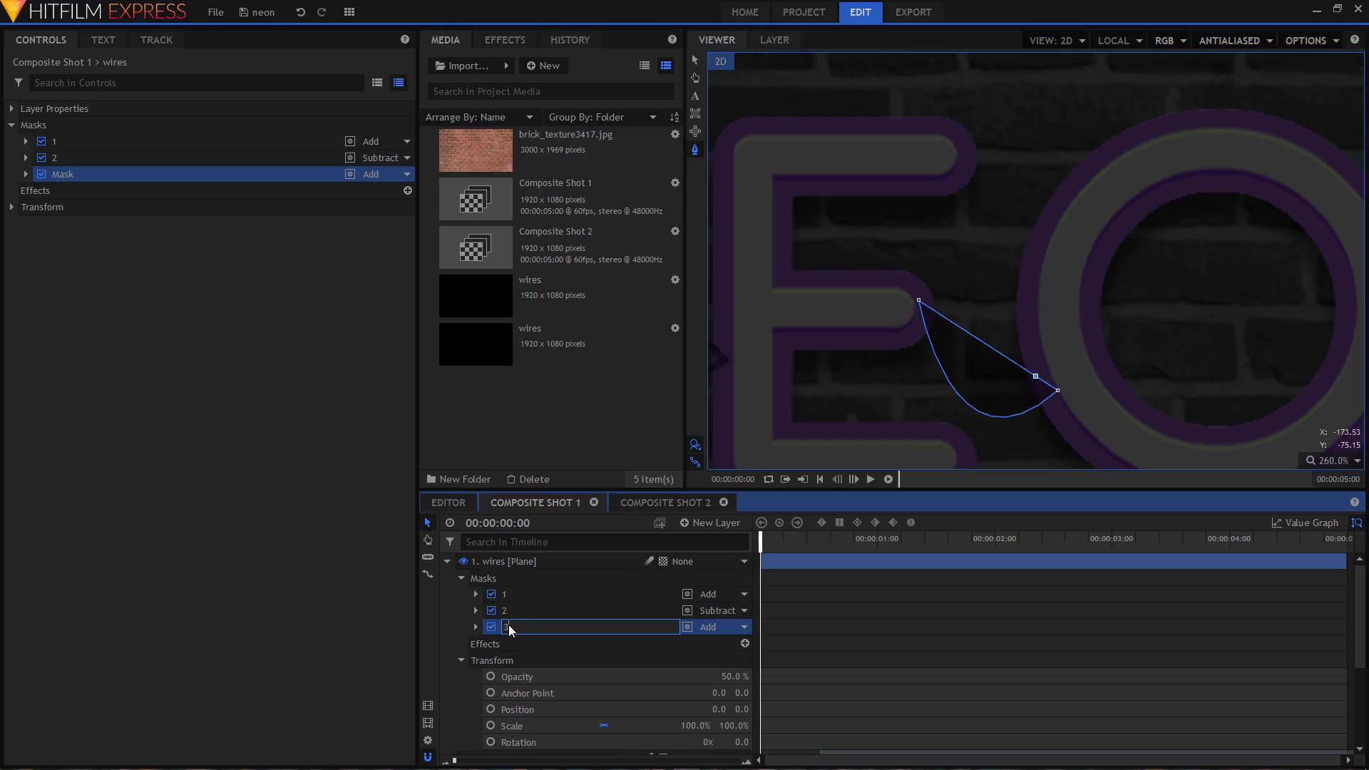
key("Return")
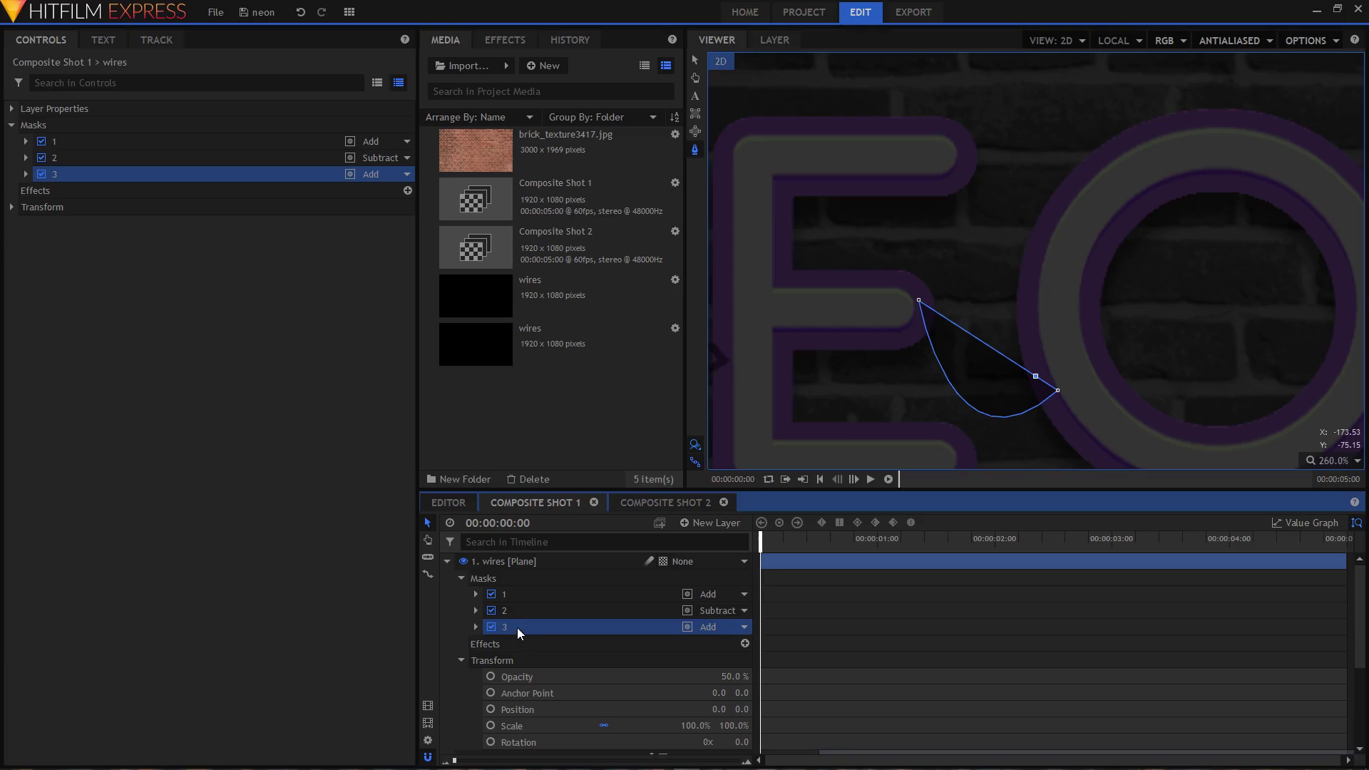
Duplicate mask 3 and rename the copy to 4
key("ctrl+d")
left_click(519, 643)
type("4")
key("Return")
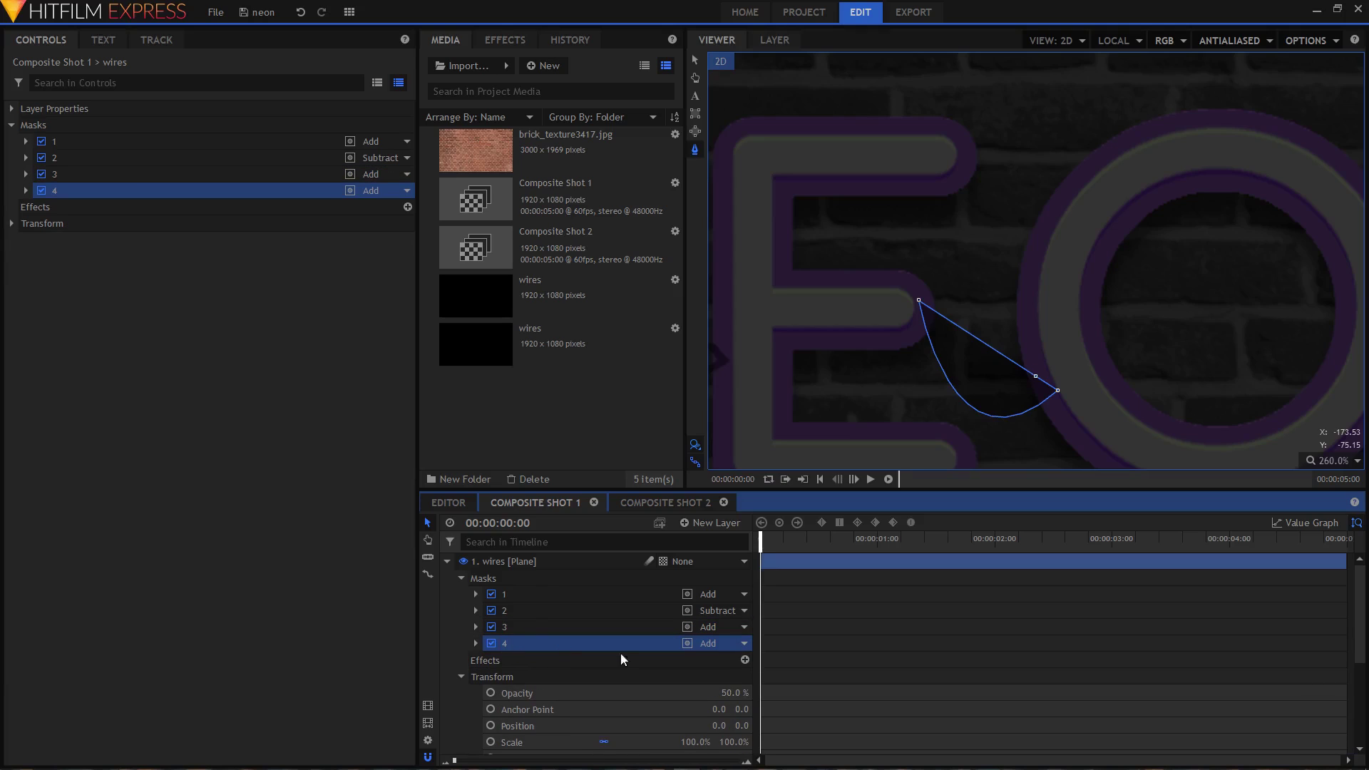
Set mask 4 to Subtract with a shape expansion of -4 px, and collapse its settings
left_click(713, 643)
left_click(740, 745)
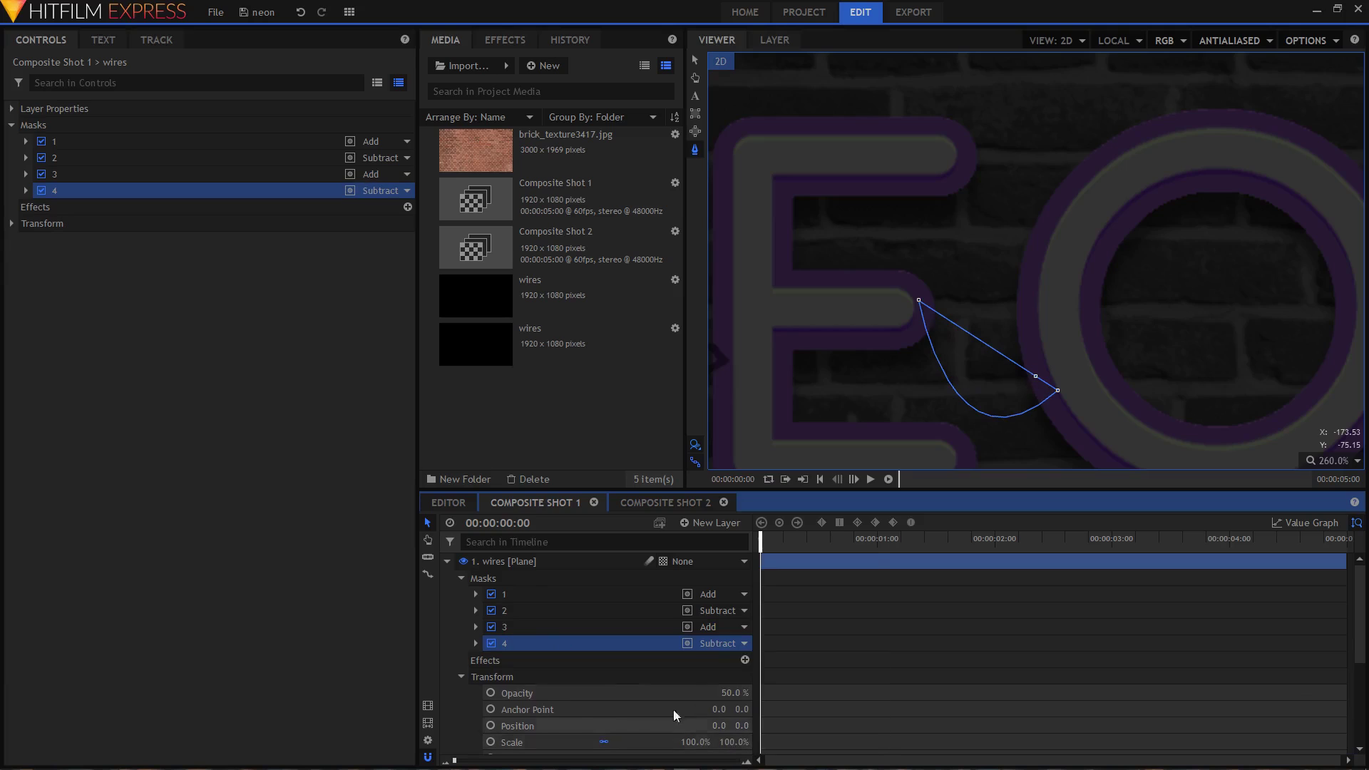
left_click(476, 644)
left_click(489, 661)
left_click(731, 675)
type("-")
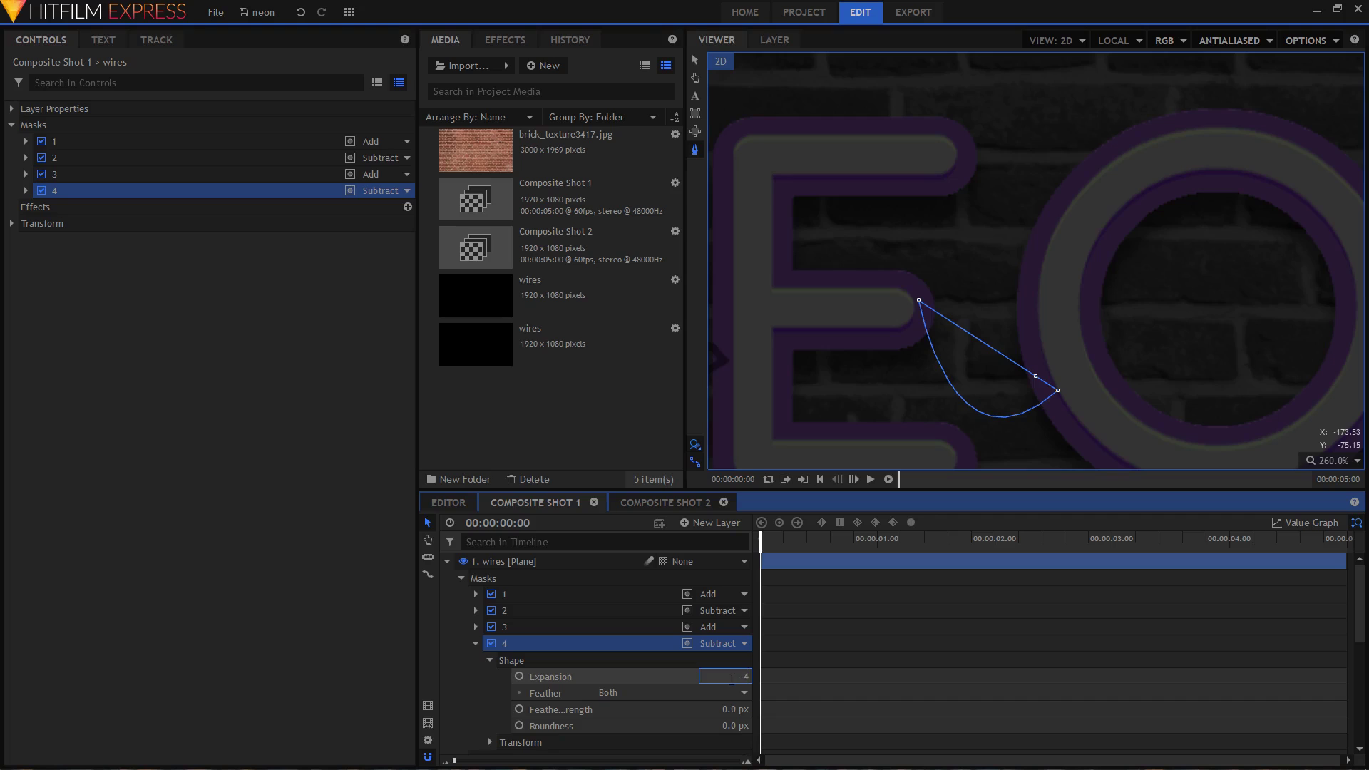
type("4")
key("Return")
left_click(476, 644)
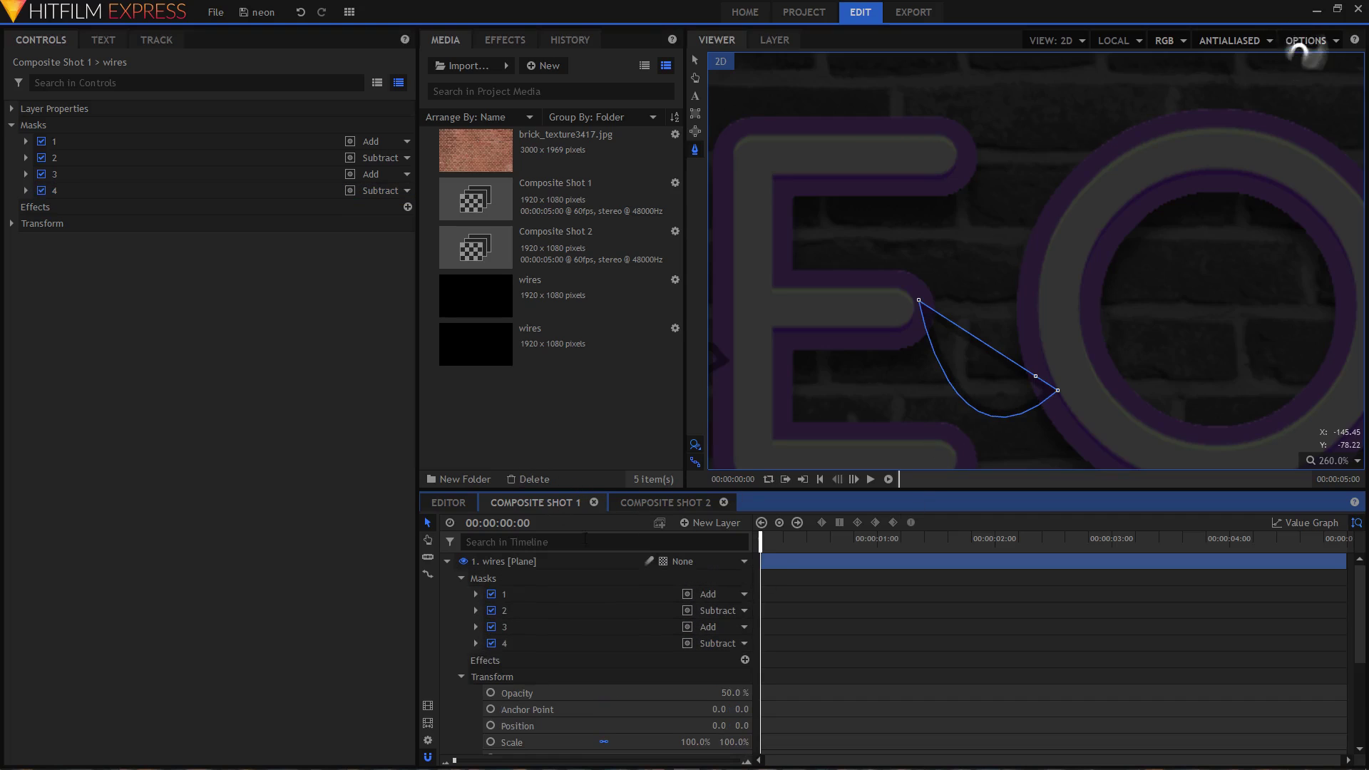
Draw a closed freehand mask on the wires plane, with a sagging curve from the O's outer edge to the last N
left_click(695, 151)
left_click(540, 563)
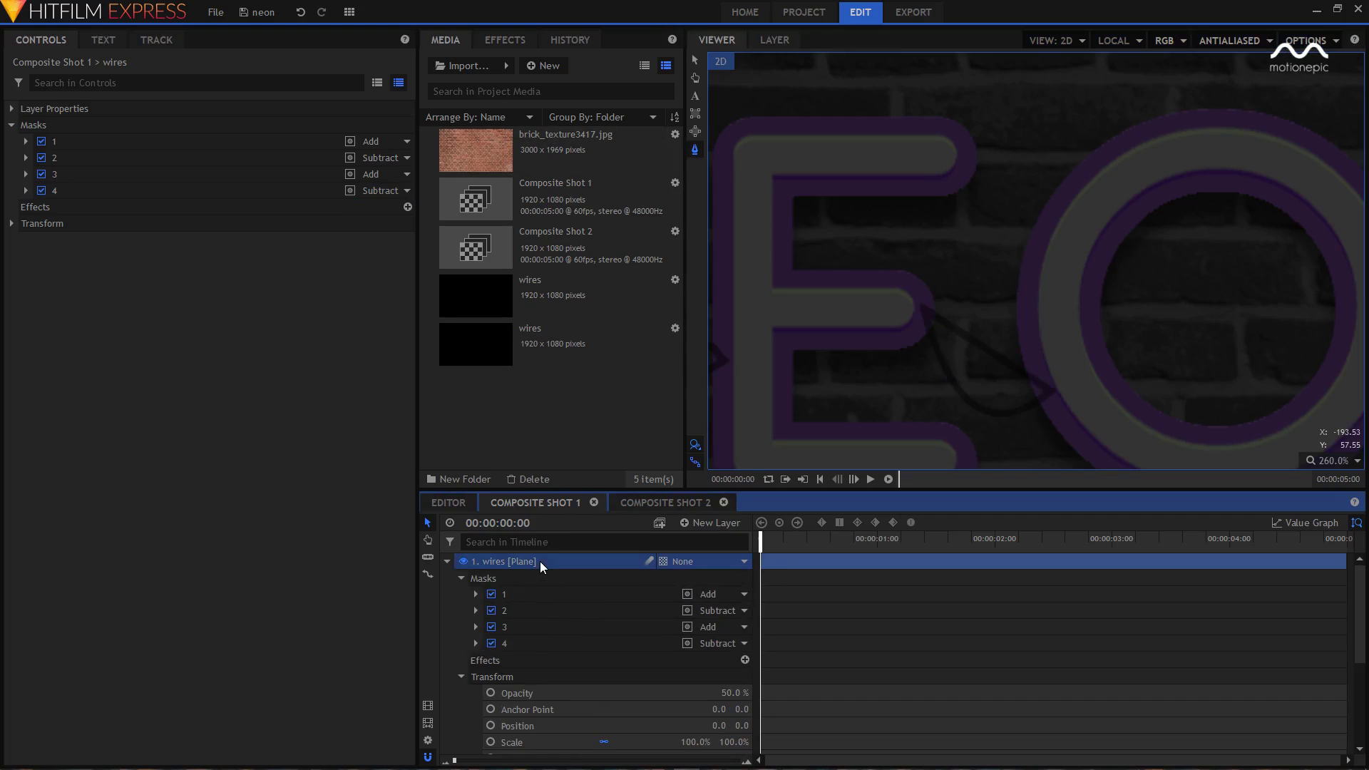
left_click_drag(1120, 339, 663, 325)
scroll(907, 344, "right", 1)
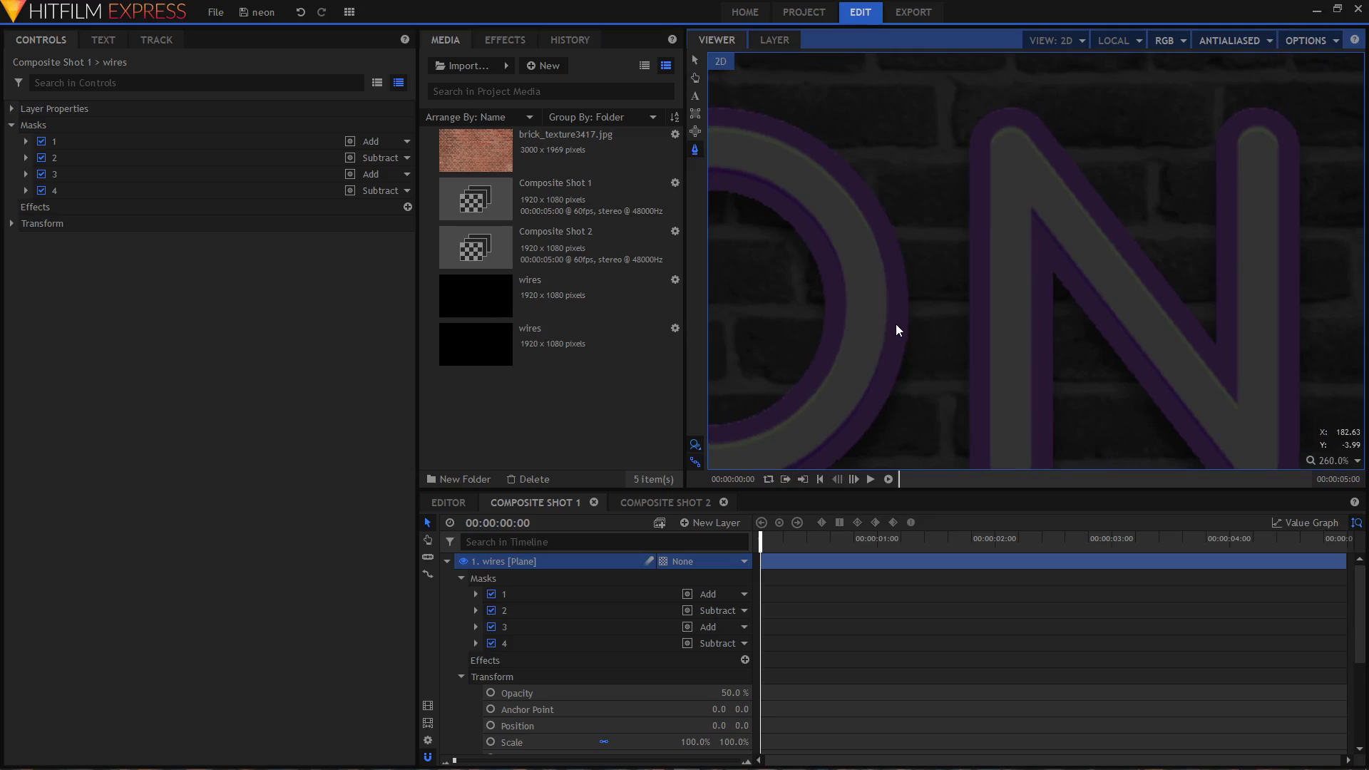
left_click(892, 265)
mouse_move(996, 373)
left_mouse_down()
mouse_move(1098, 313)
mouse_move(1072, 304)
mouse_move(998, 354)
left_mouse_up()
left_click(975, 342)
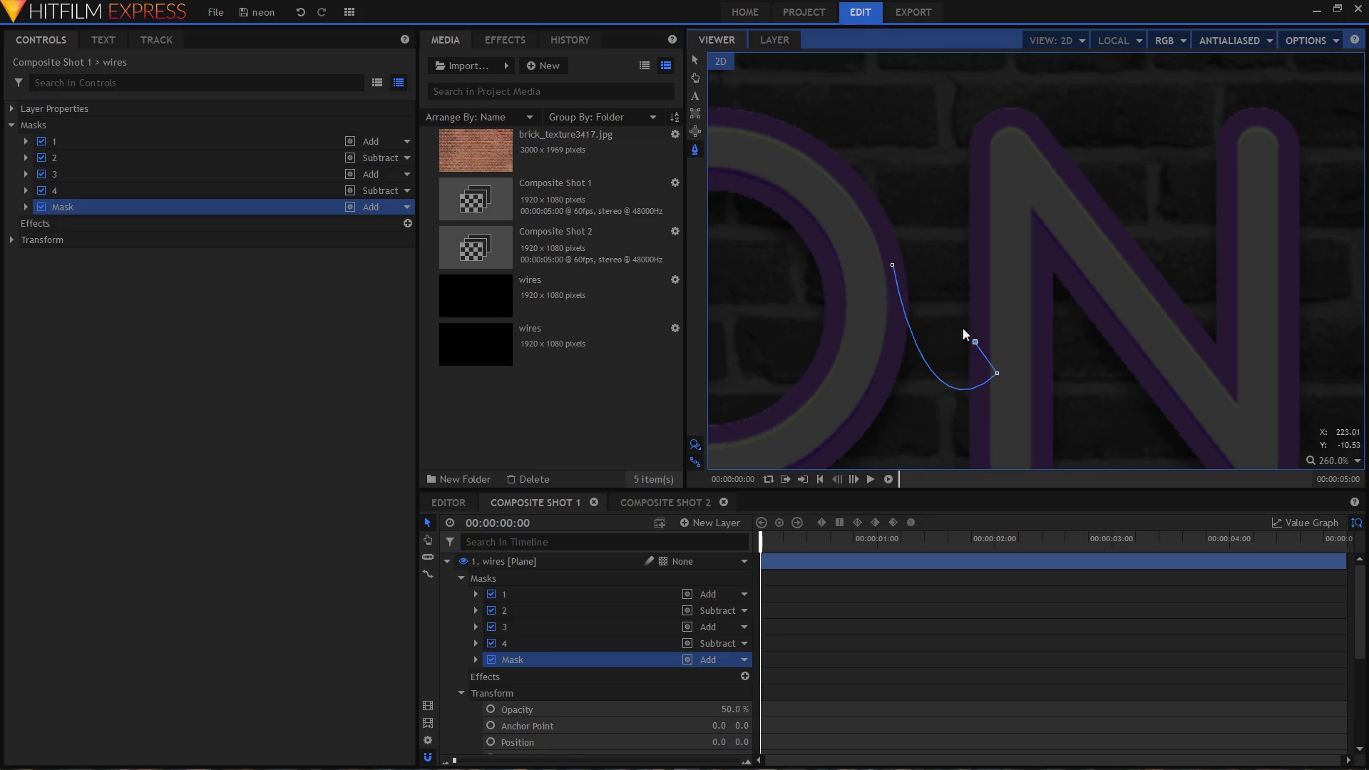
left_click(893, 265)
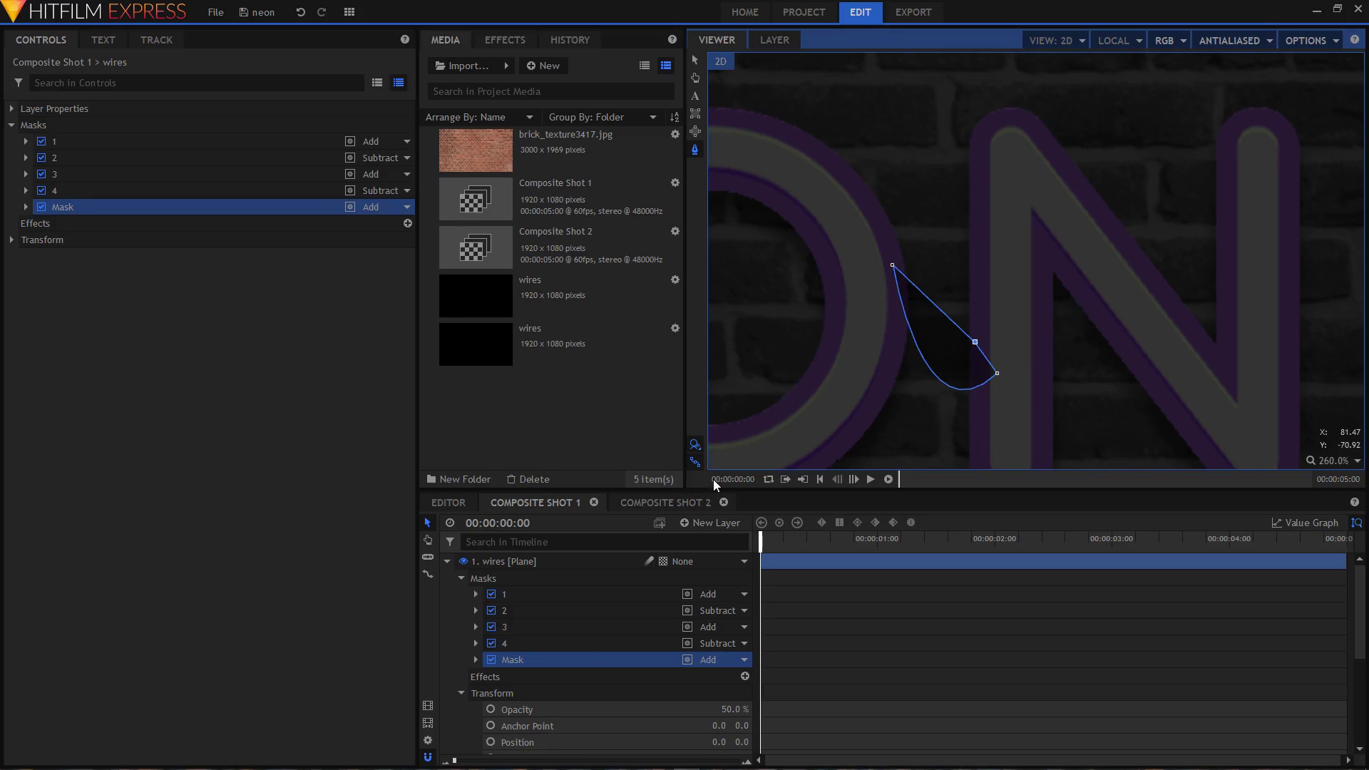
Rename the newly drawn mask between the O and the last N to 5
left_click(532, 658)
right_click(522, 658)
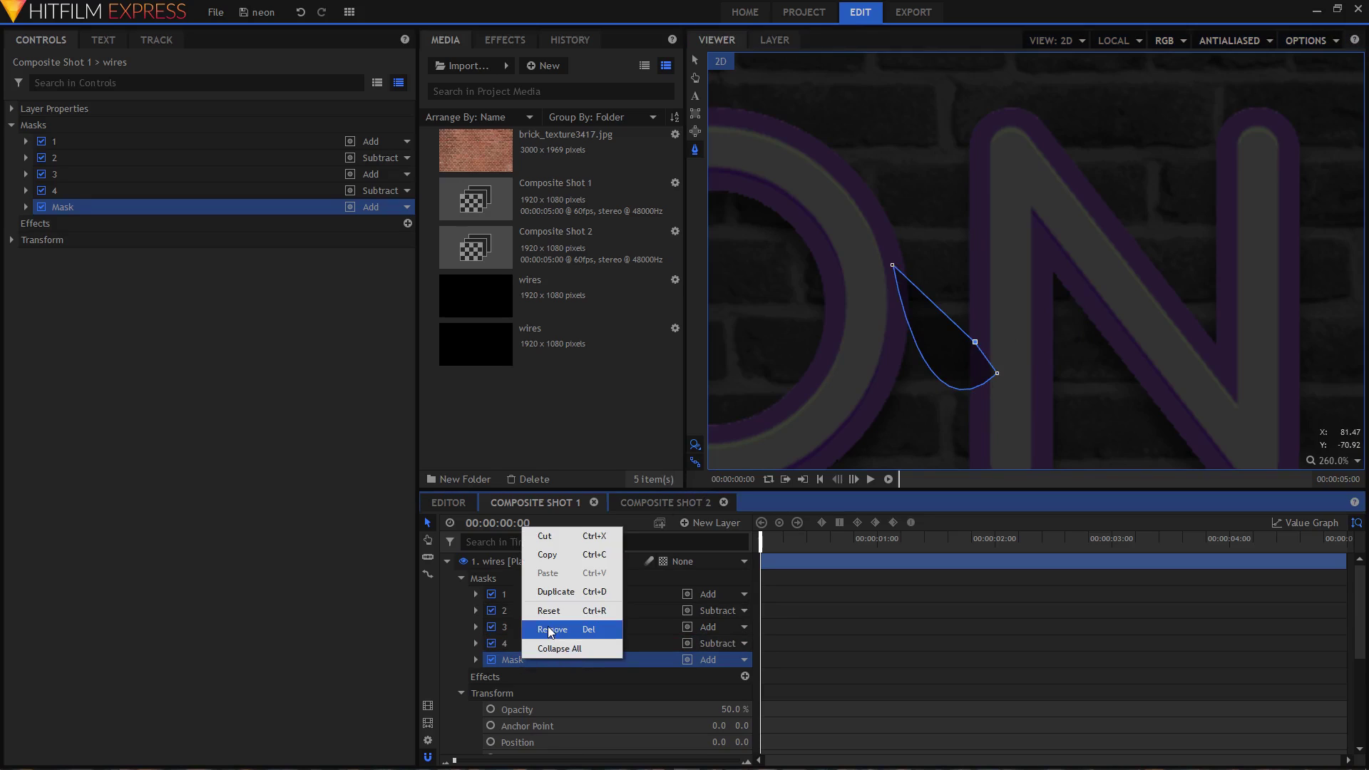
left_click(638, 660)
double_click(525, 661)
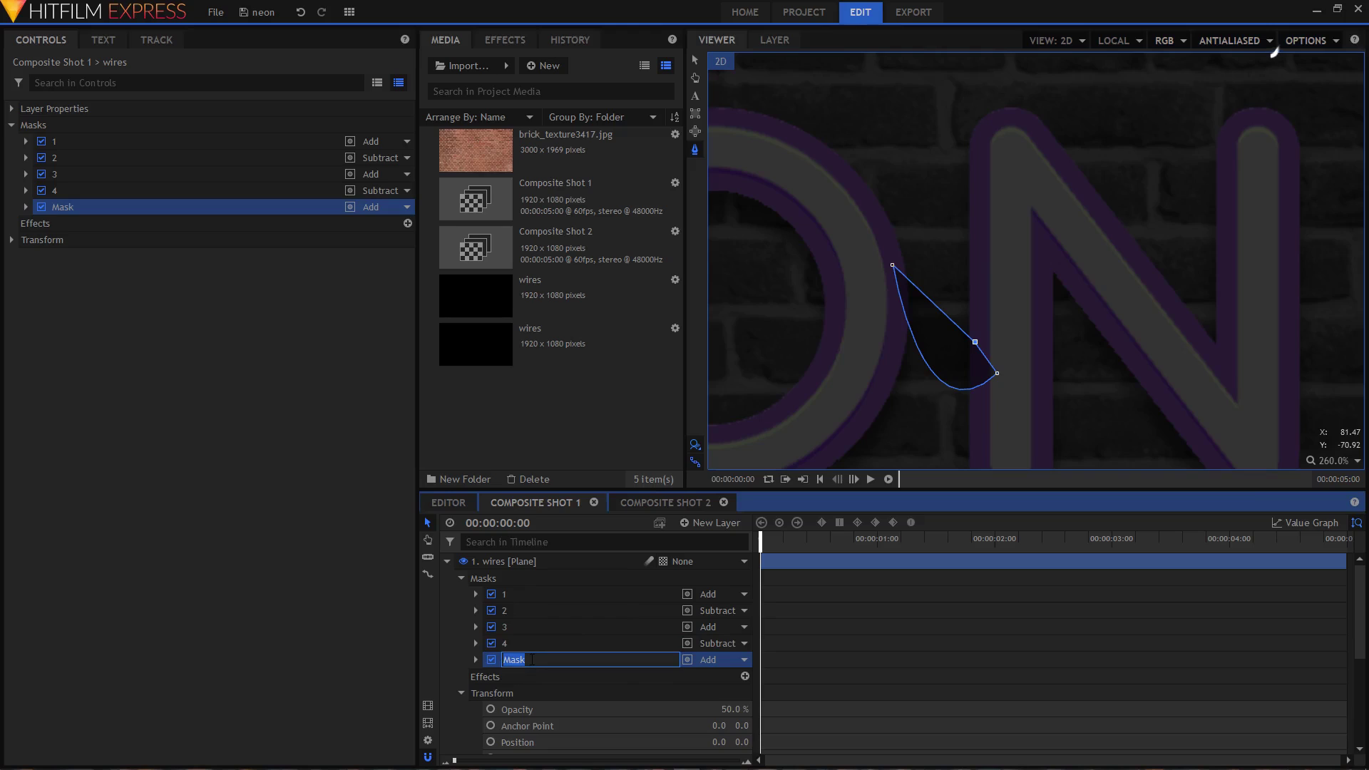
type("5")
key("Return")
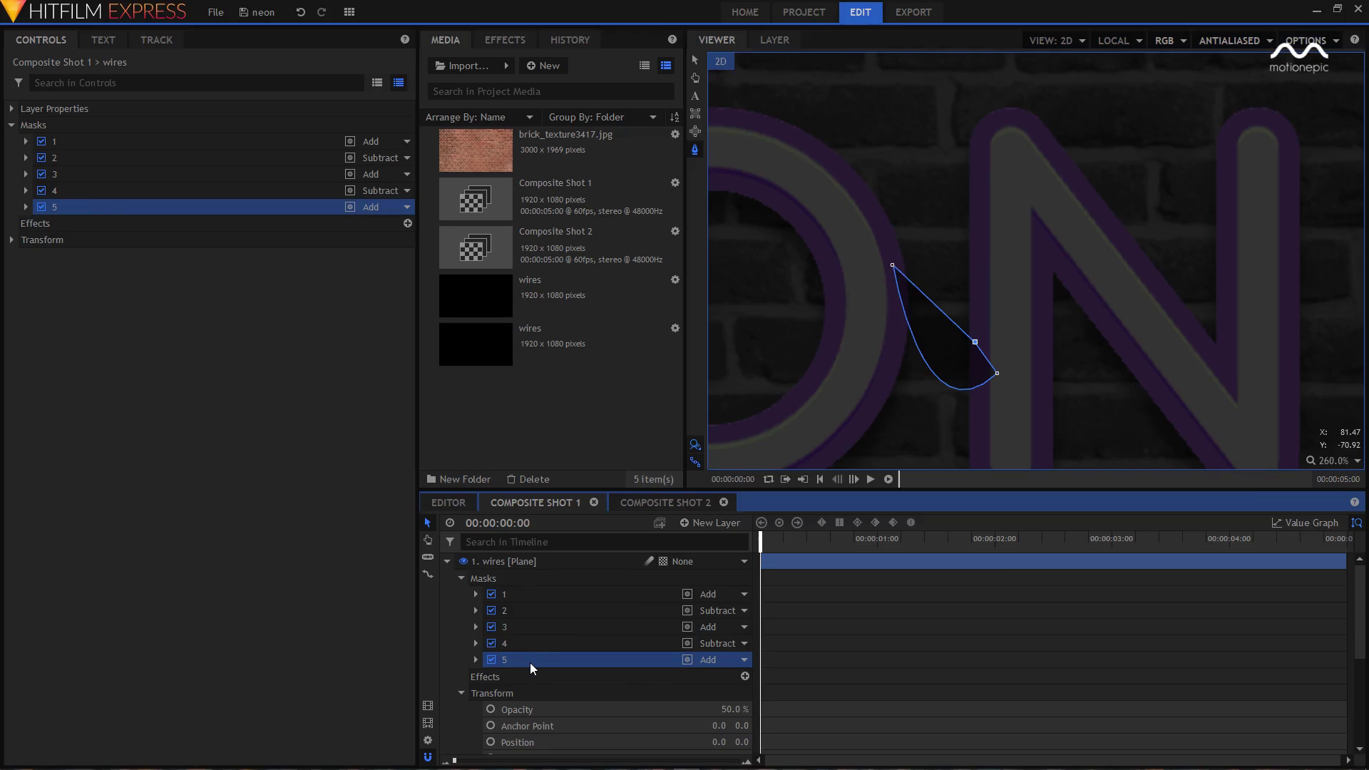
Duplicate mask 5 and rename the copy to 6
key("ctrl+d")
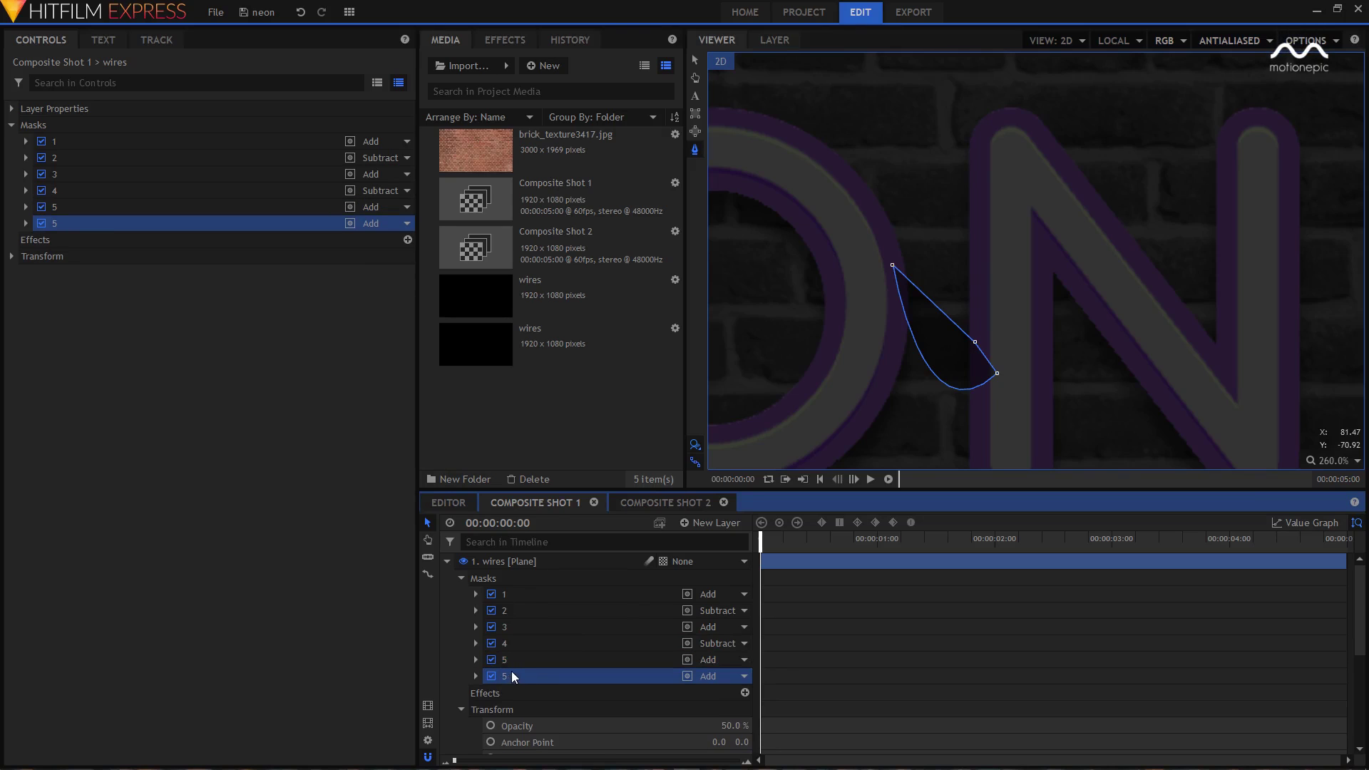
double_click(515, 671)
type("6")
key("Return")
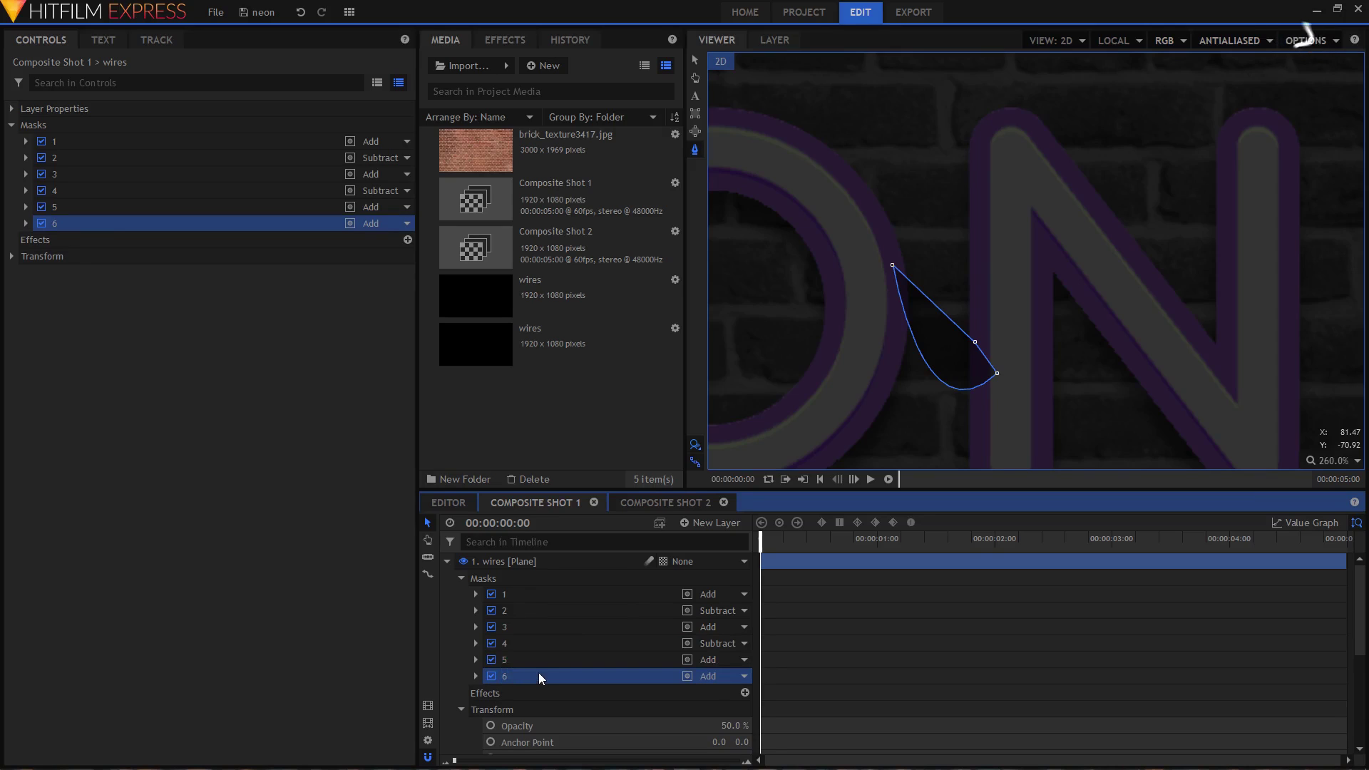
Set mask 6 to Subtract with a shape expansion of -4 px, and collapse its settings
left_click(721, 676)
left_click(733, 664)
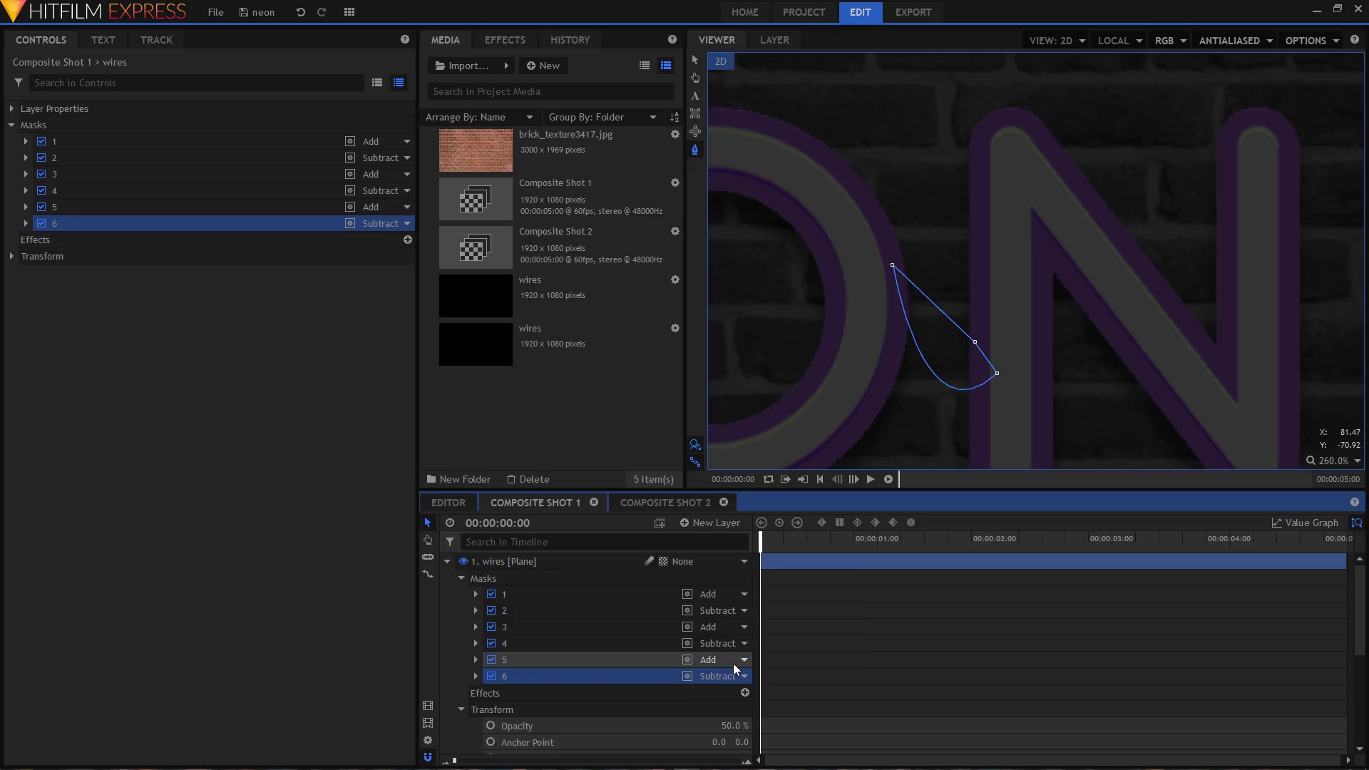
left_click(476, 679)
left_click(490, 692)
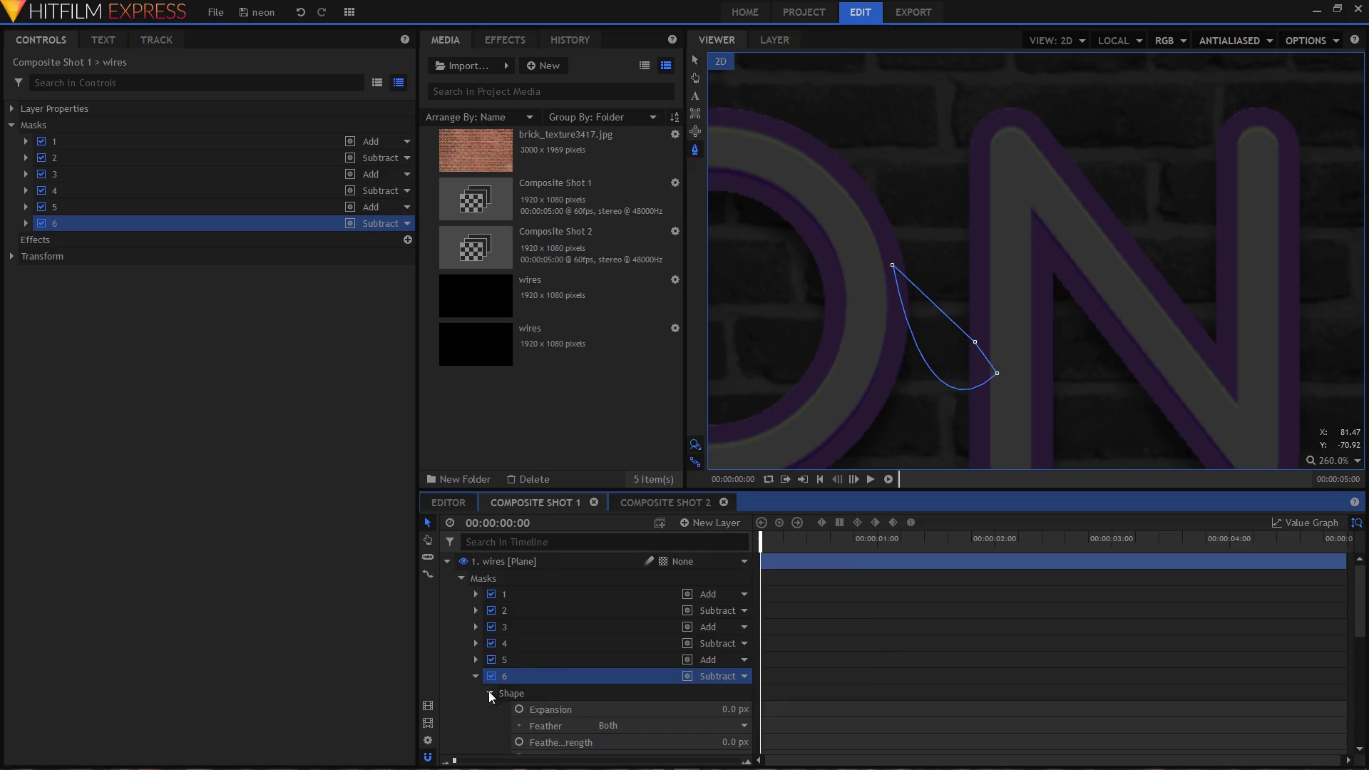
left_click_drag(734, 710, 730, 709)
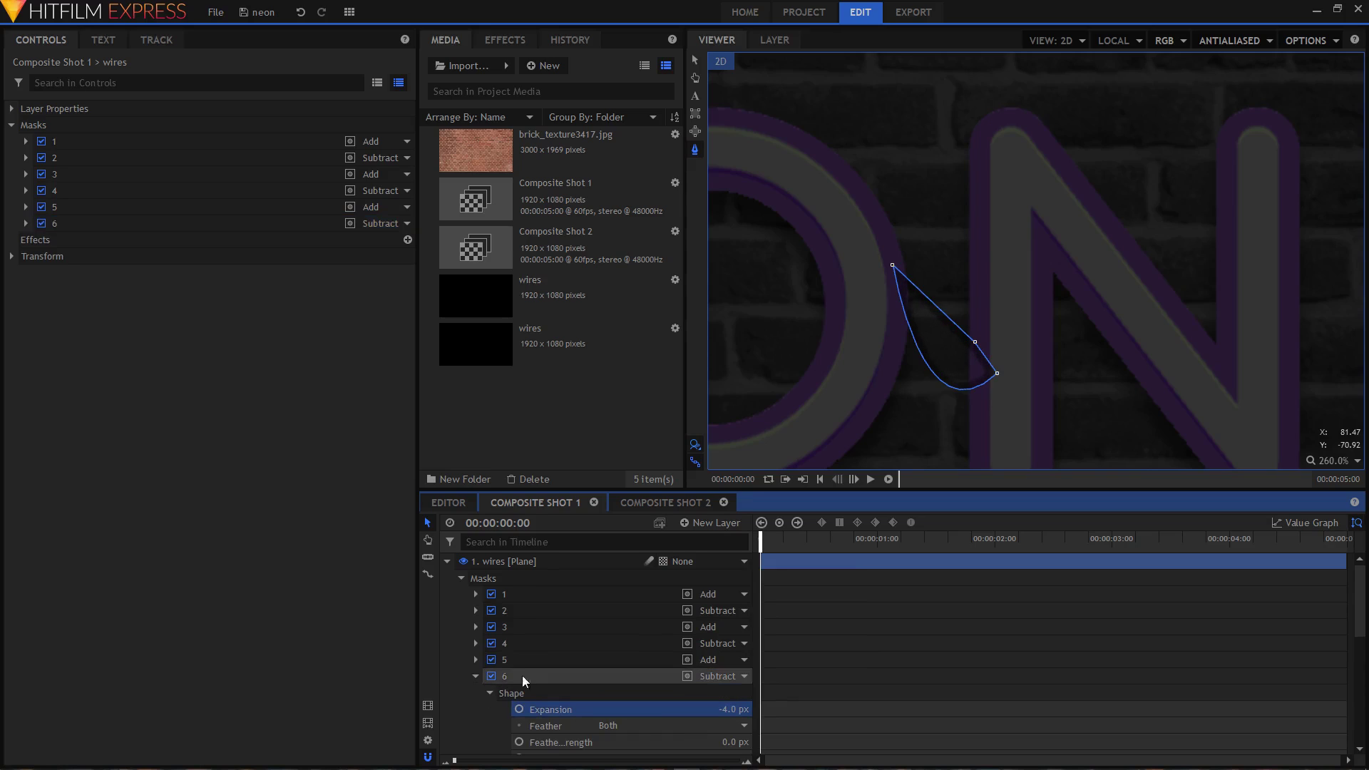
left_click(475, 676)
Collapse the wires plane and move it below all the text layers, directly above the brick texture layer
scroll(877, 323, "down", 2)
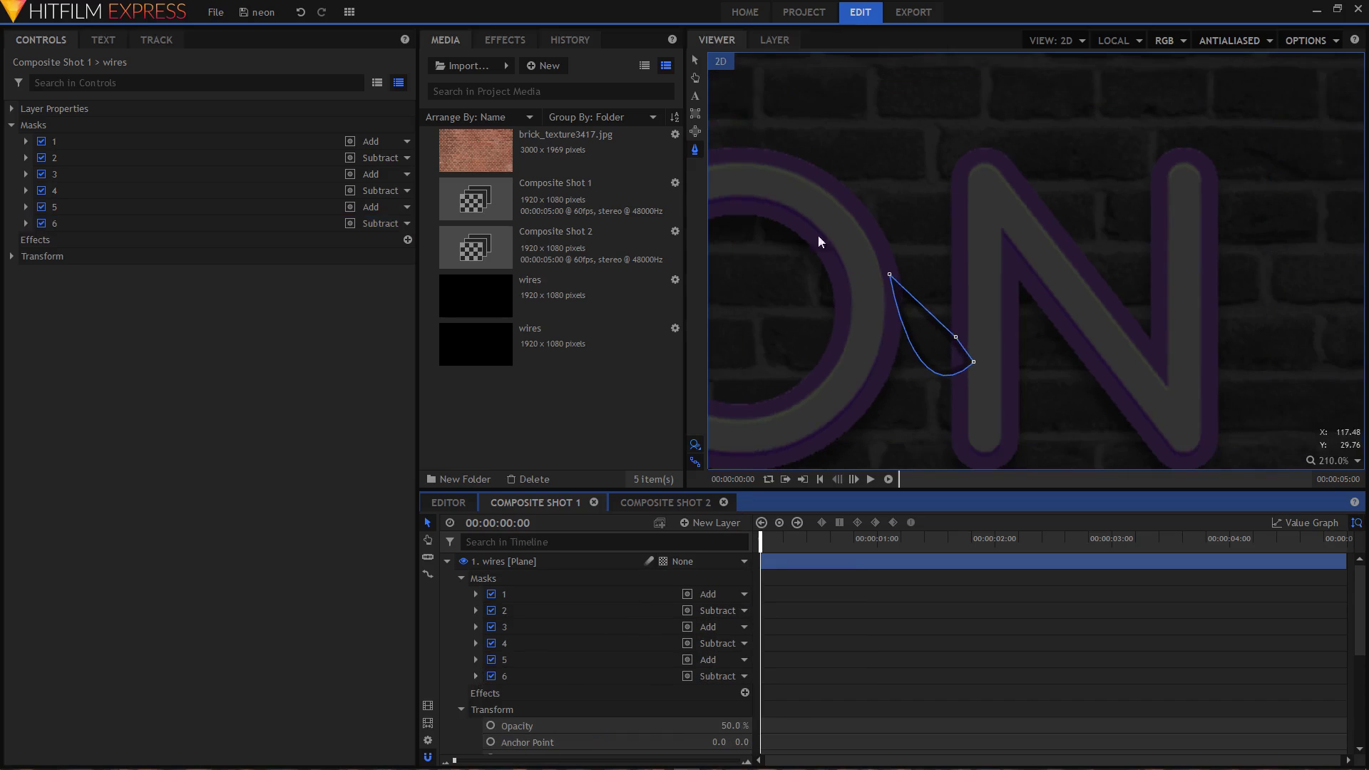
left_click(696, 60)
left_click_drag(767, 290, 1016, 229)
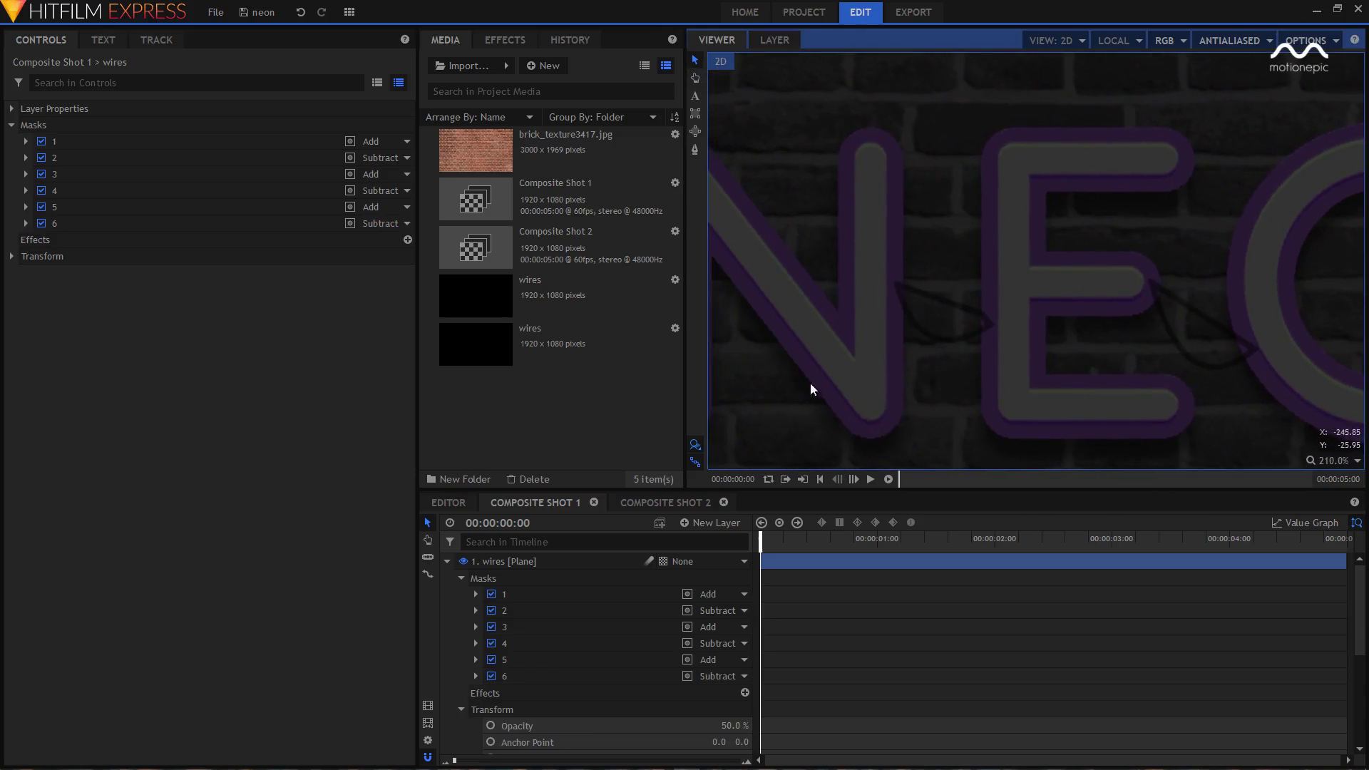
left_click(448, 561)
left_click(508, 562)
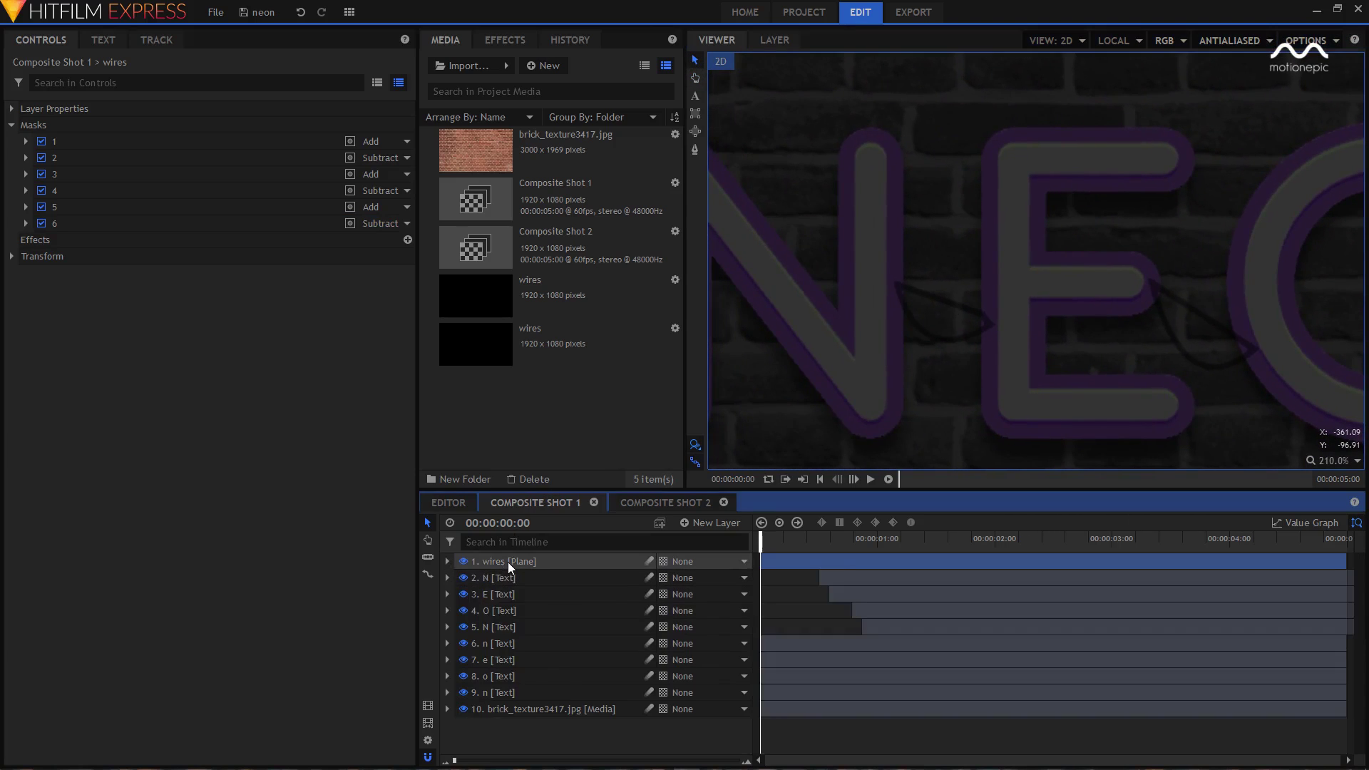
left_click_drag(510, 563, 510, 700)
Draw a closed four-point mask on the wires plane covering the wire's straight upper line between the first N and the E
scroll(965, 305, "up", 3)
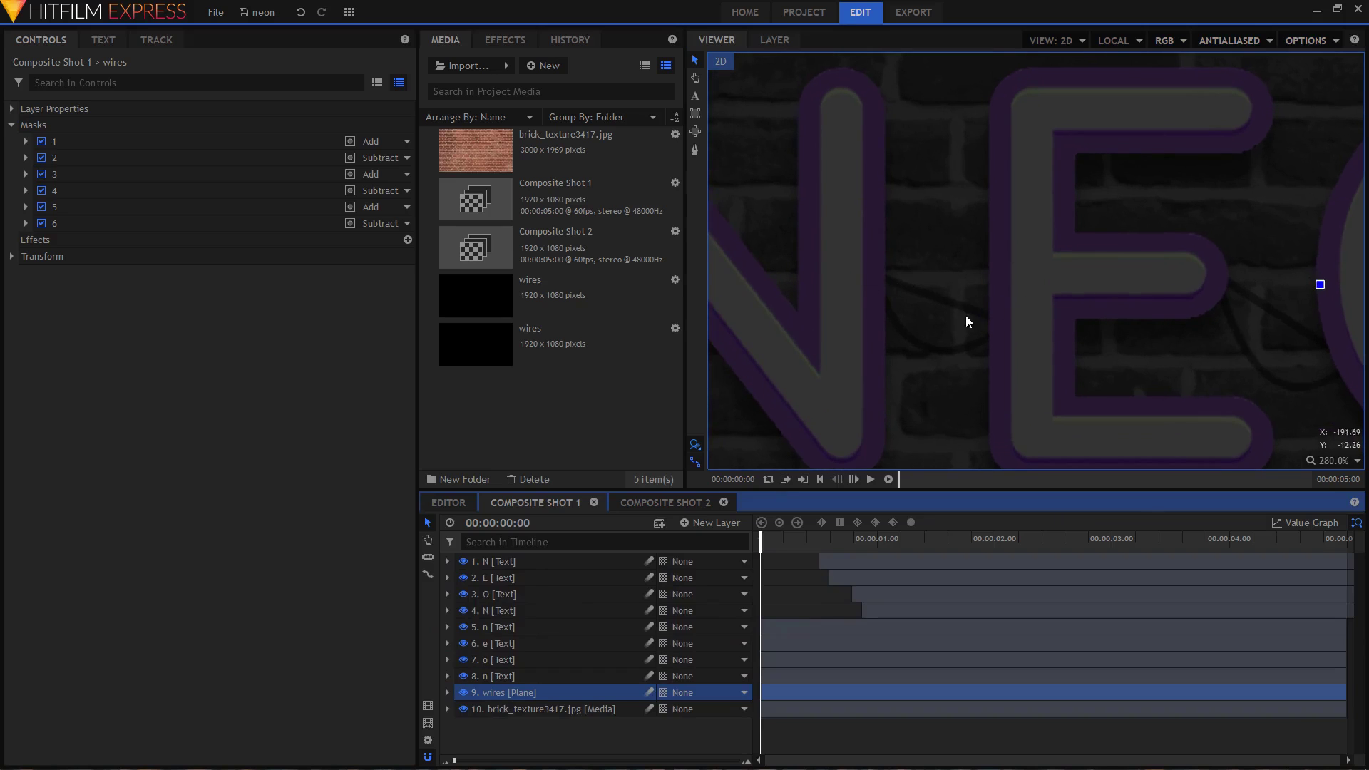
scroll(970, 317, "up", 2)
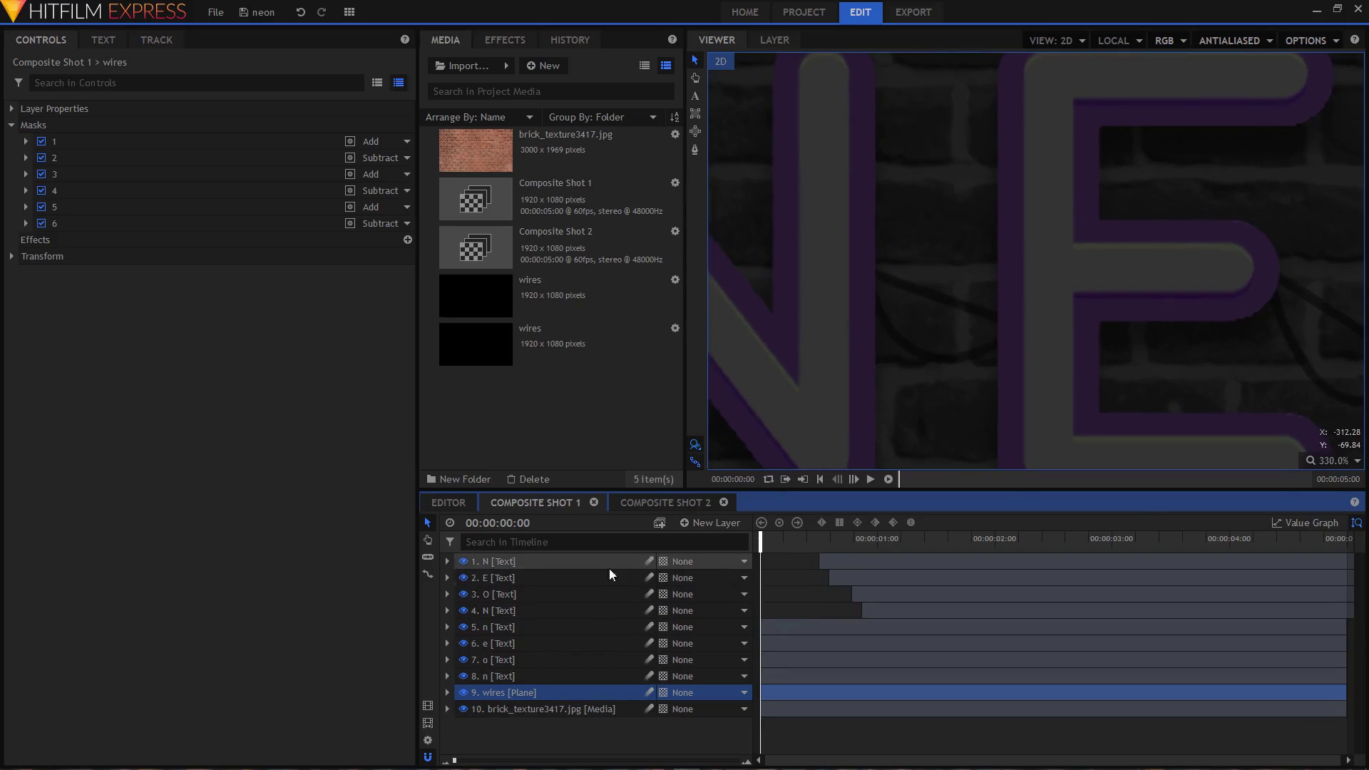
scroll(963, 291, "up", 1)
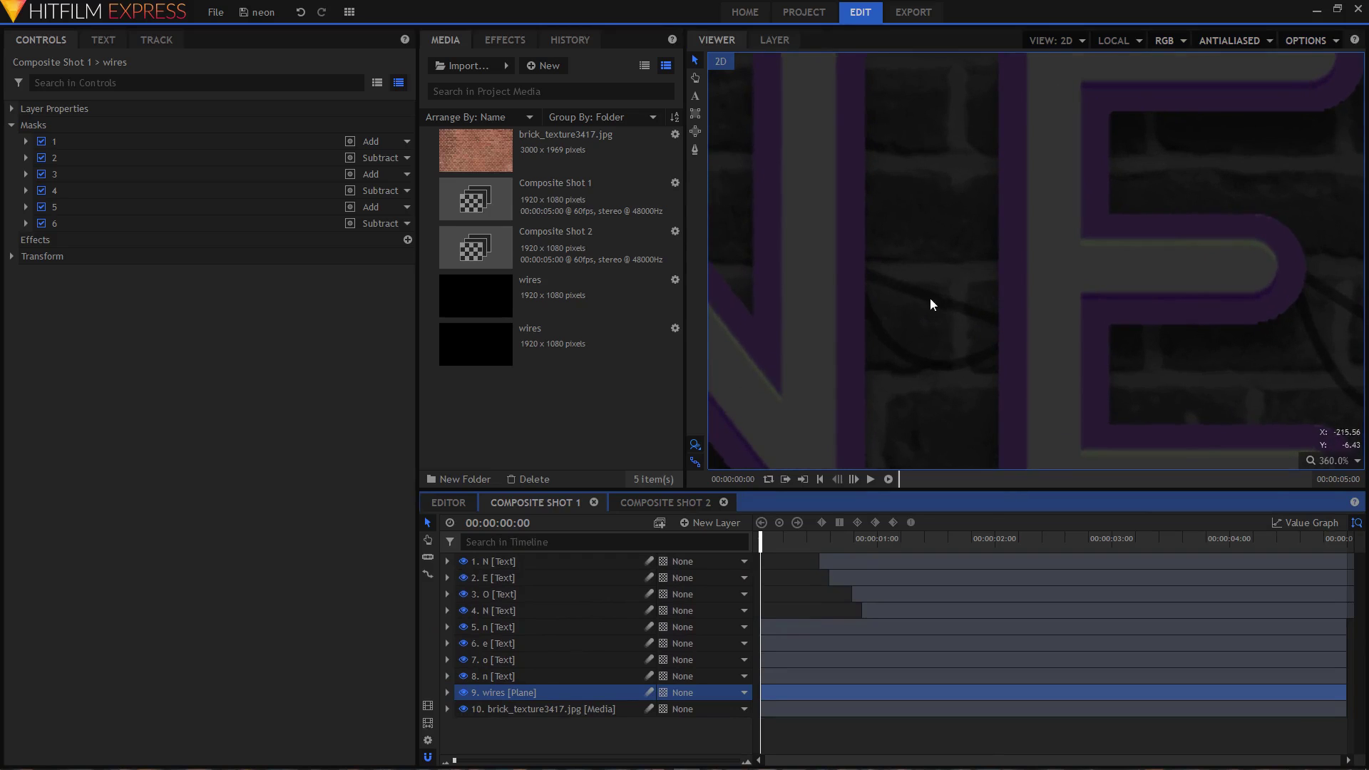
left_click_drag(1132, 325, 1058, 349)
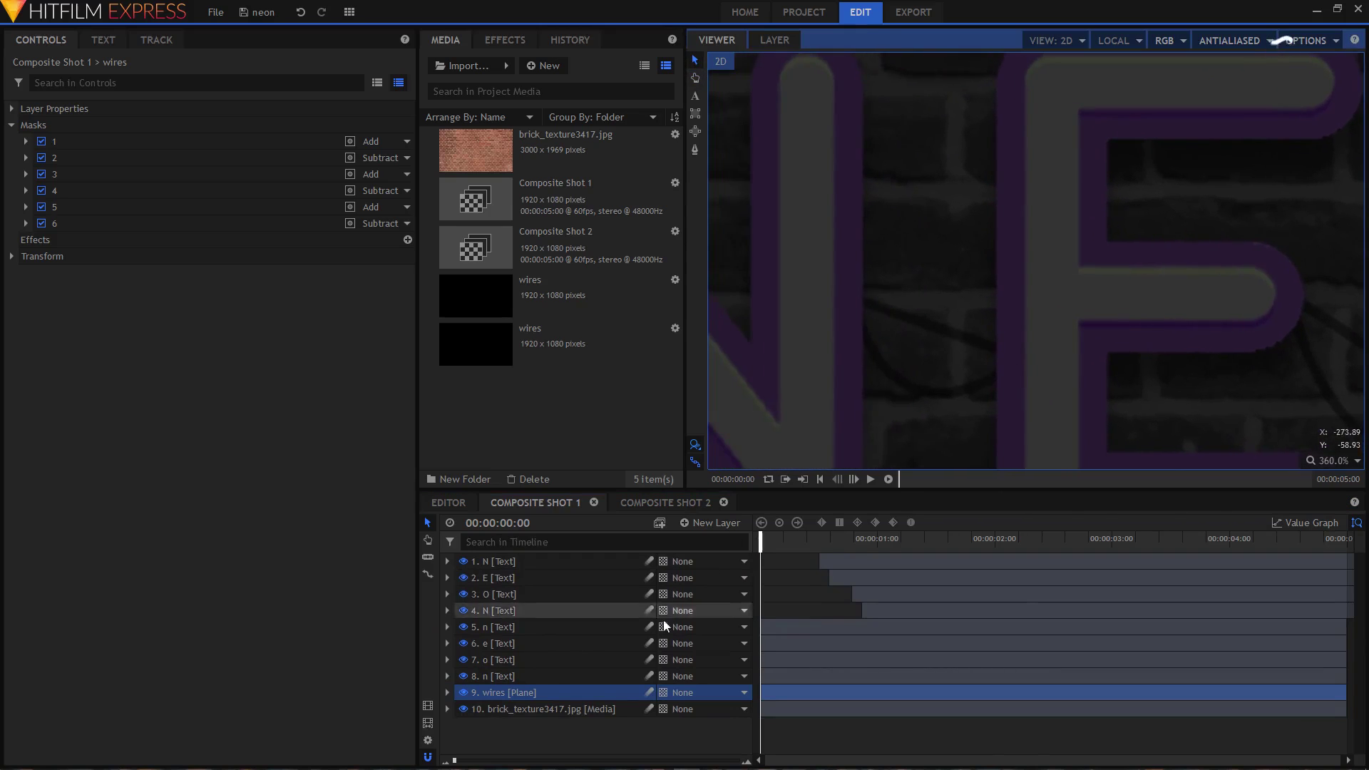
left_click(447, 692)
scroll(514, 684, "down", 5)
scroll(512, 670, "up", 2)
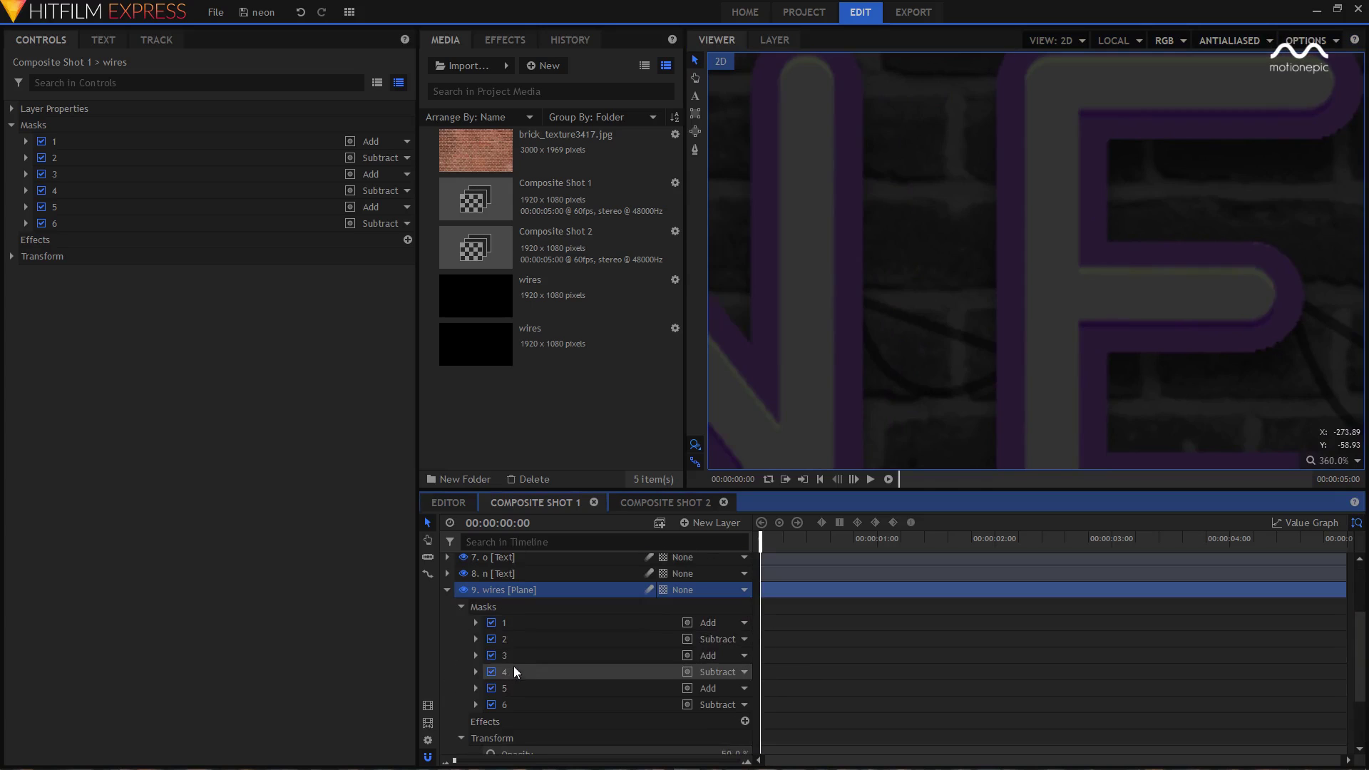
left_click(695, 148)
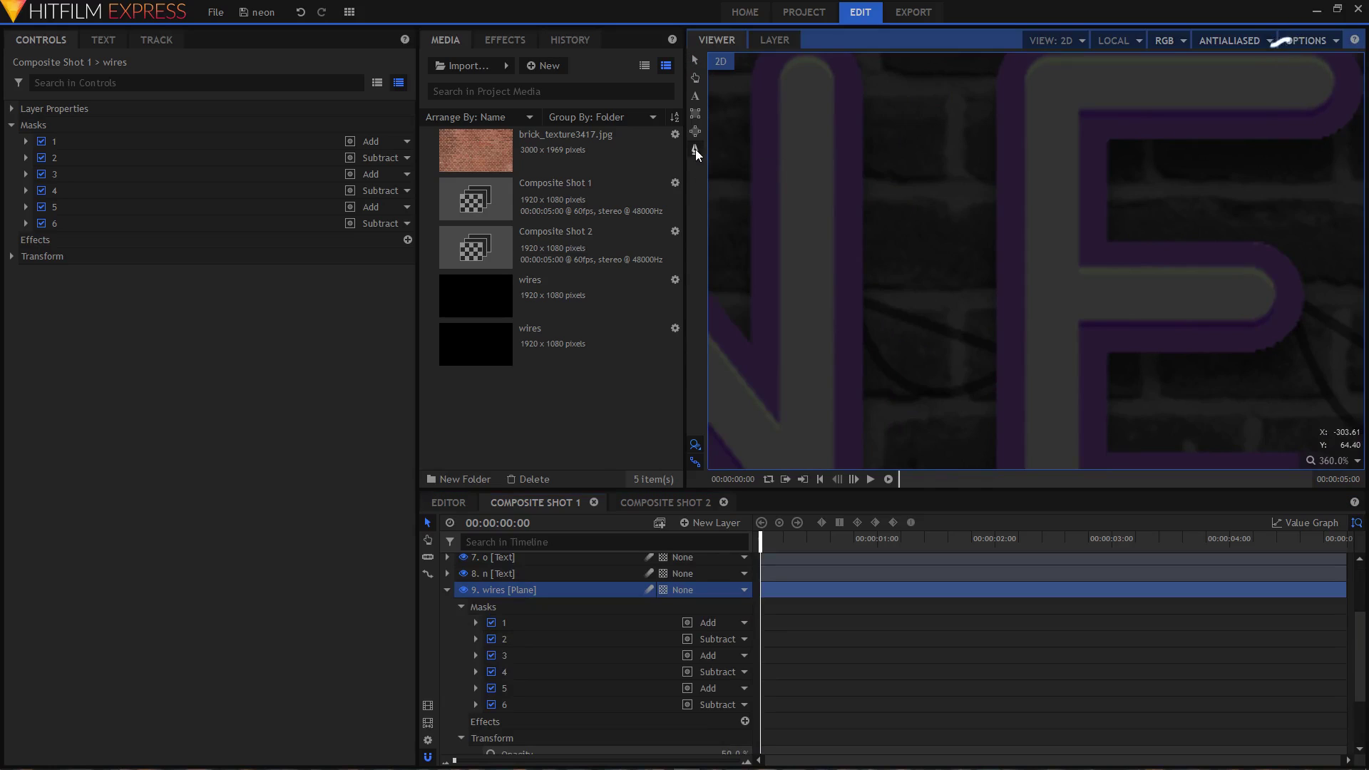
left_click(859, 235)
left_click(860, 313)
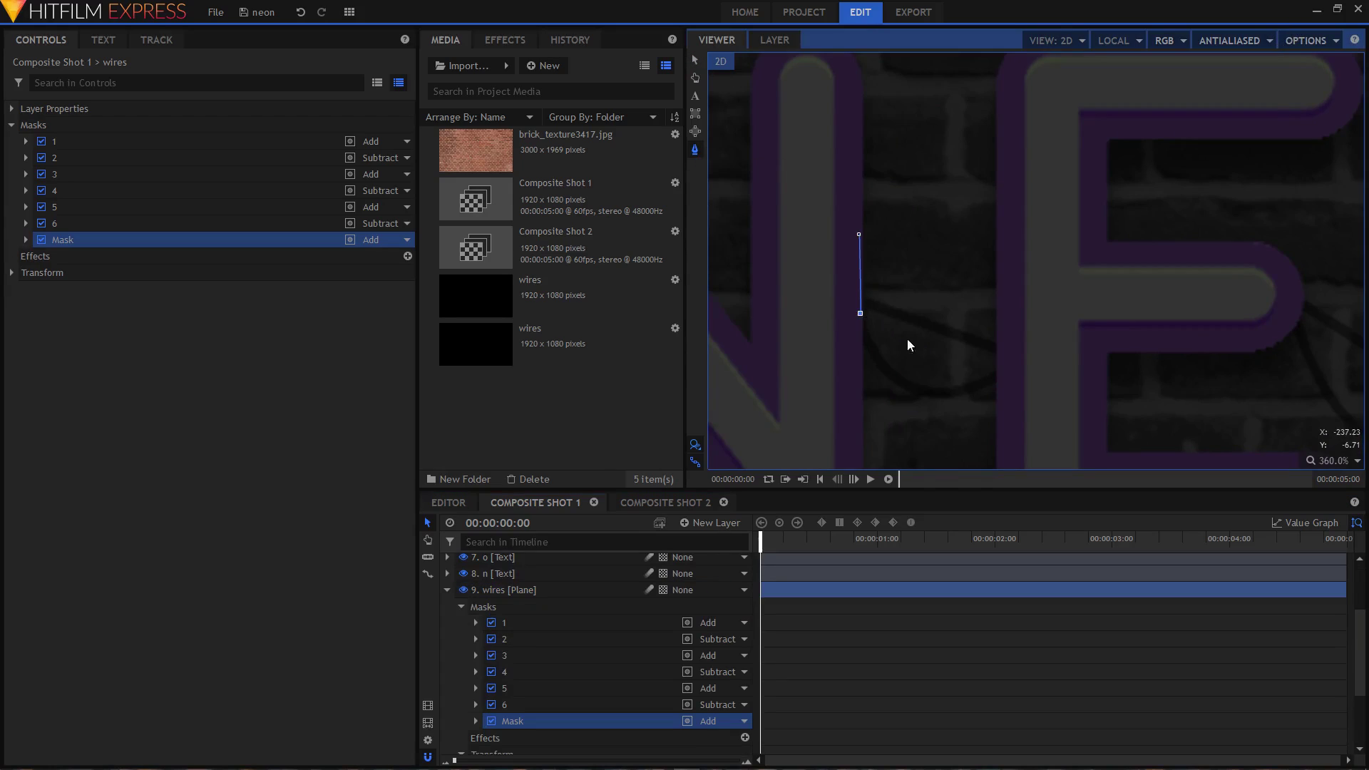
left_click(1013, 364)
left_click(1011, 236)
left_click(860, 235)
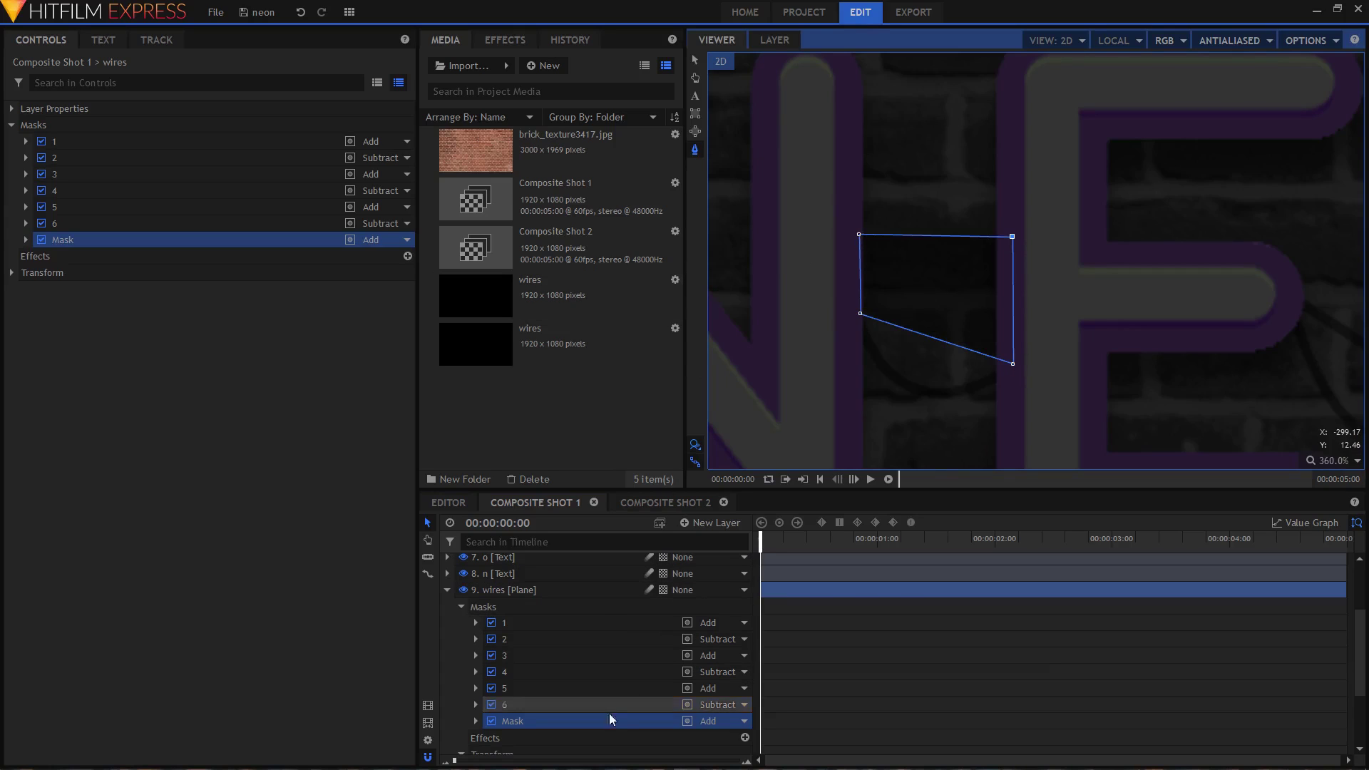
Set the new four-point mask to Subtract and rename it ERASE
left_click(725, 721)
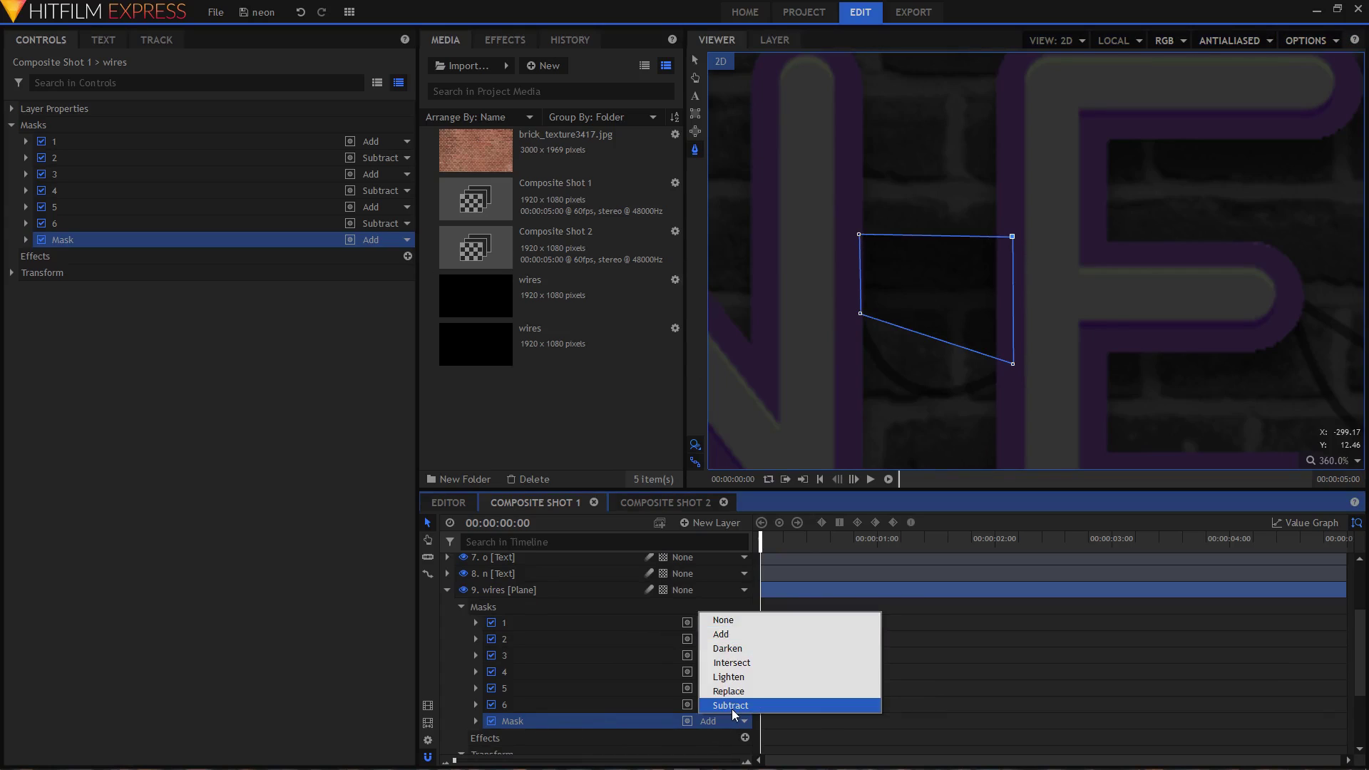
left_click(732, 709)
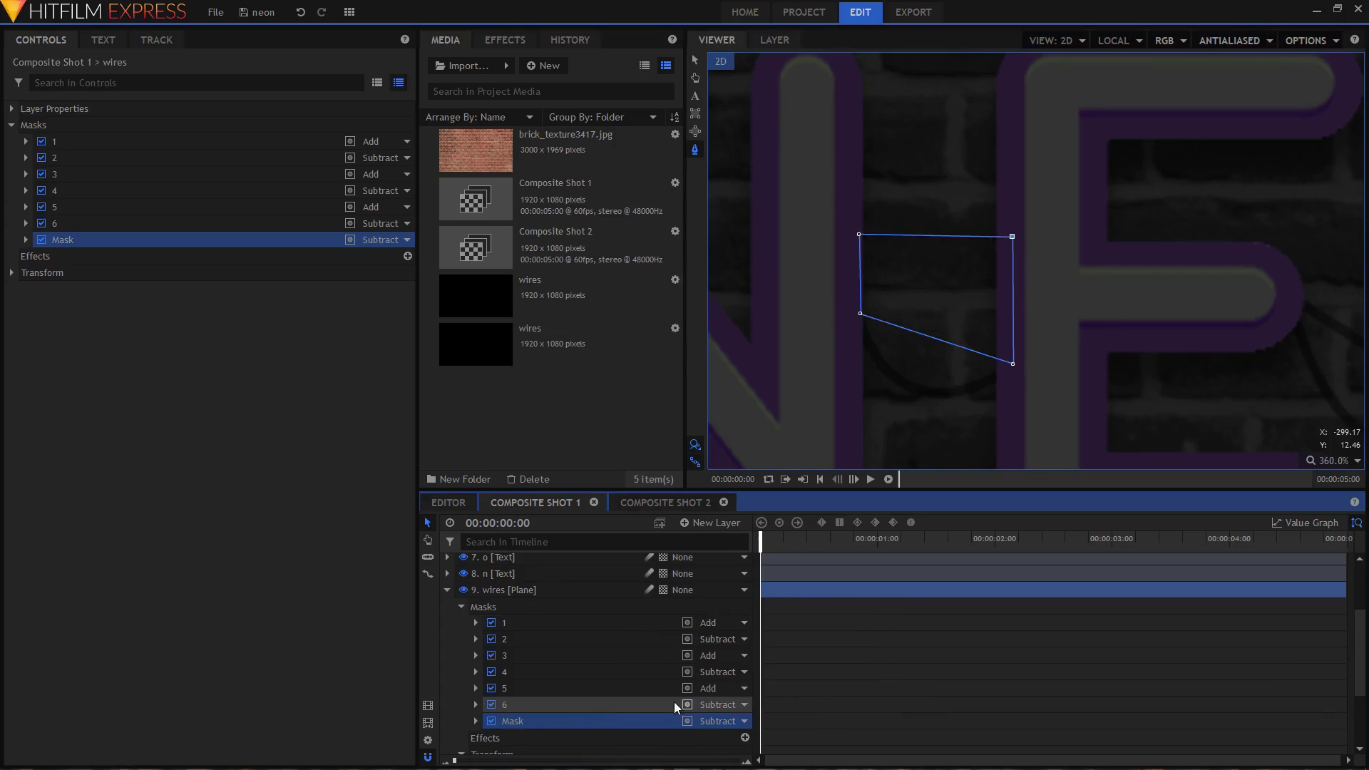
double_click(524, 720)
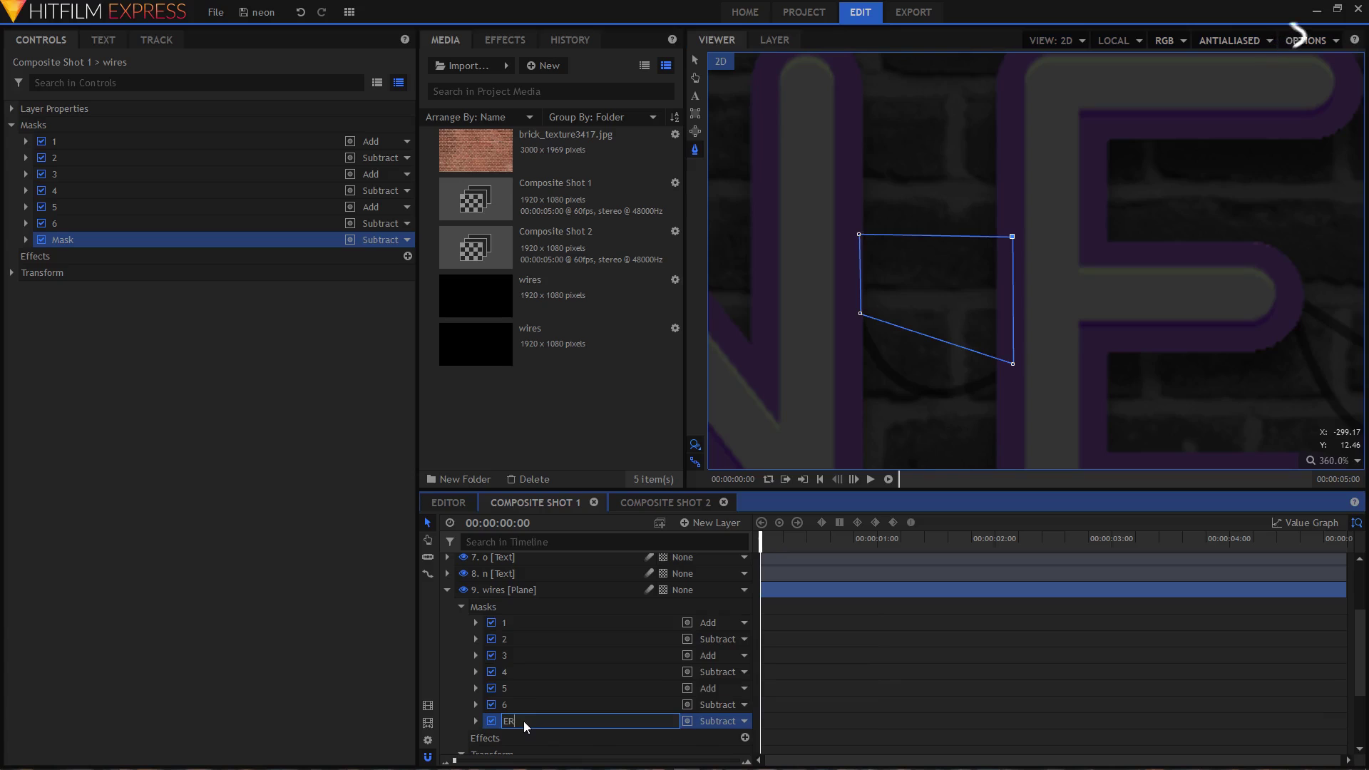
type("ERASE")
key("Return")
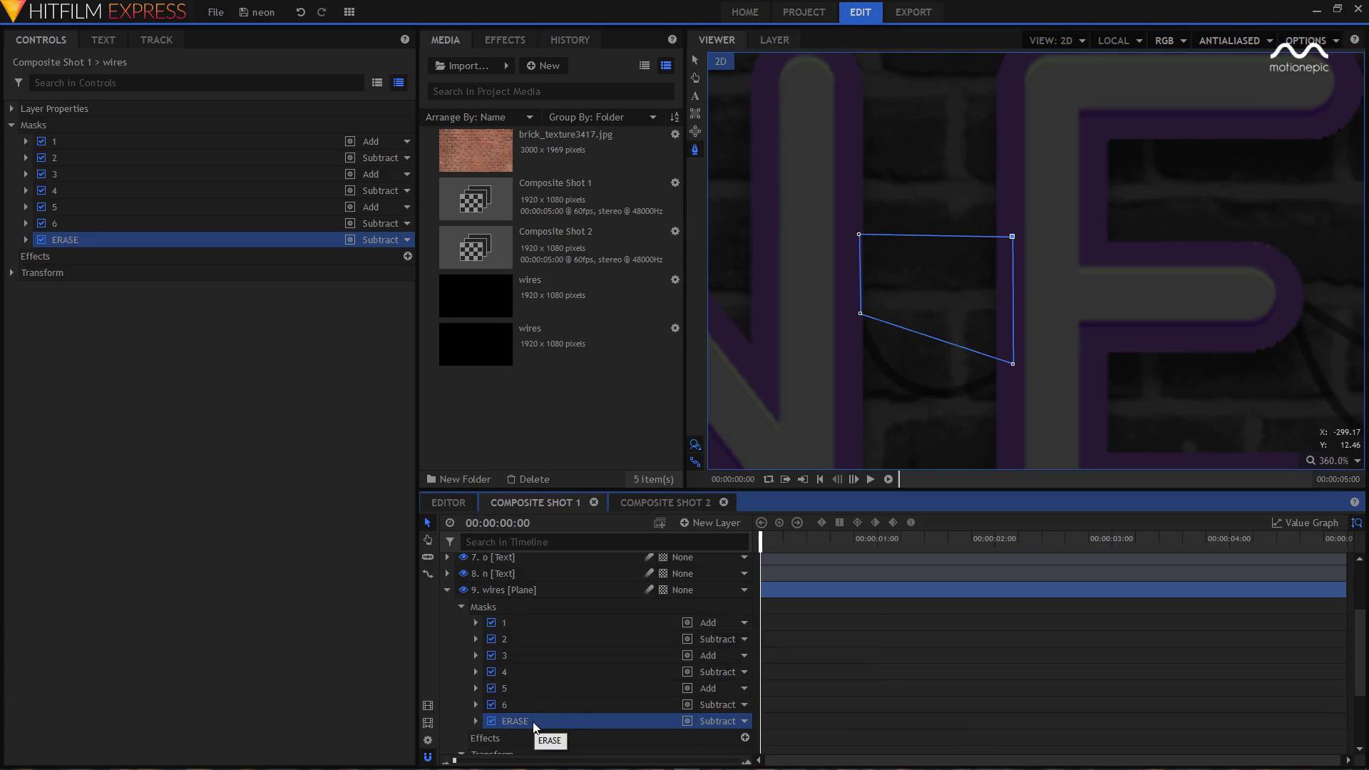
Duplicate the ERASE mask and move the copy over the straight wire line between the E and the O
key("ctrl+d")
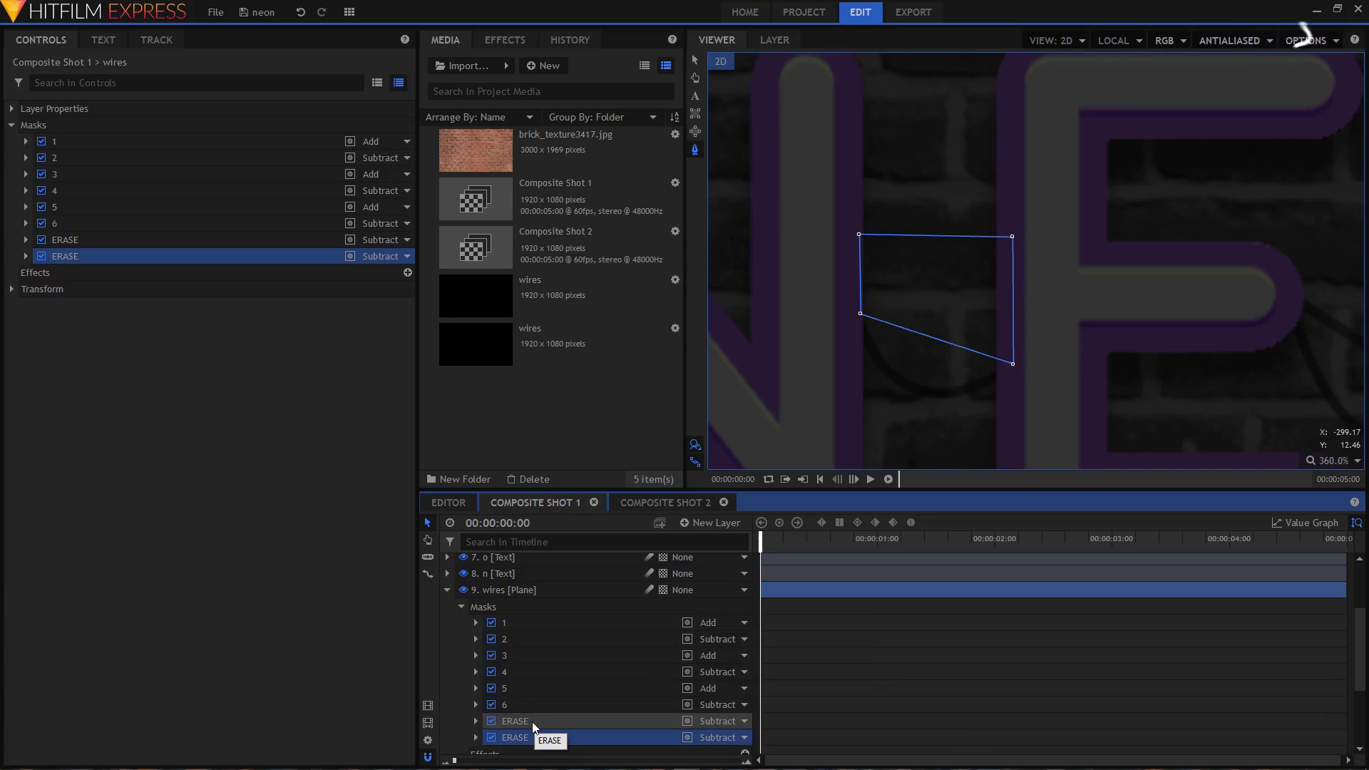
left_click(695, 63)
mouse_move(965, 302)
left_mouse_down()
mouse_move(1119, 319)
mouse_move(1198, 305)
mouse_move(1076, 331)
mouse_move(999, 311)
mouse_move(1178, 276)
mouse_move(1163, 278)
left_mouse_up()
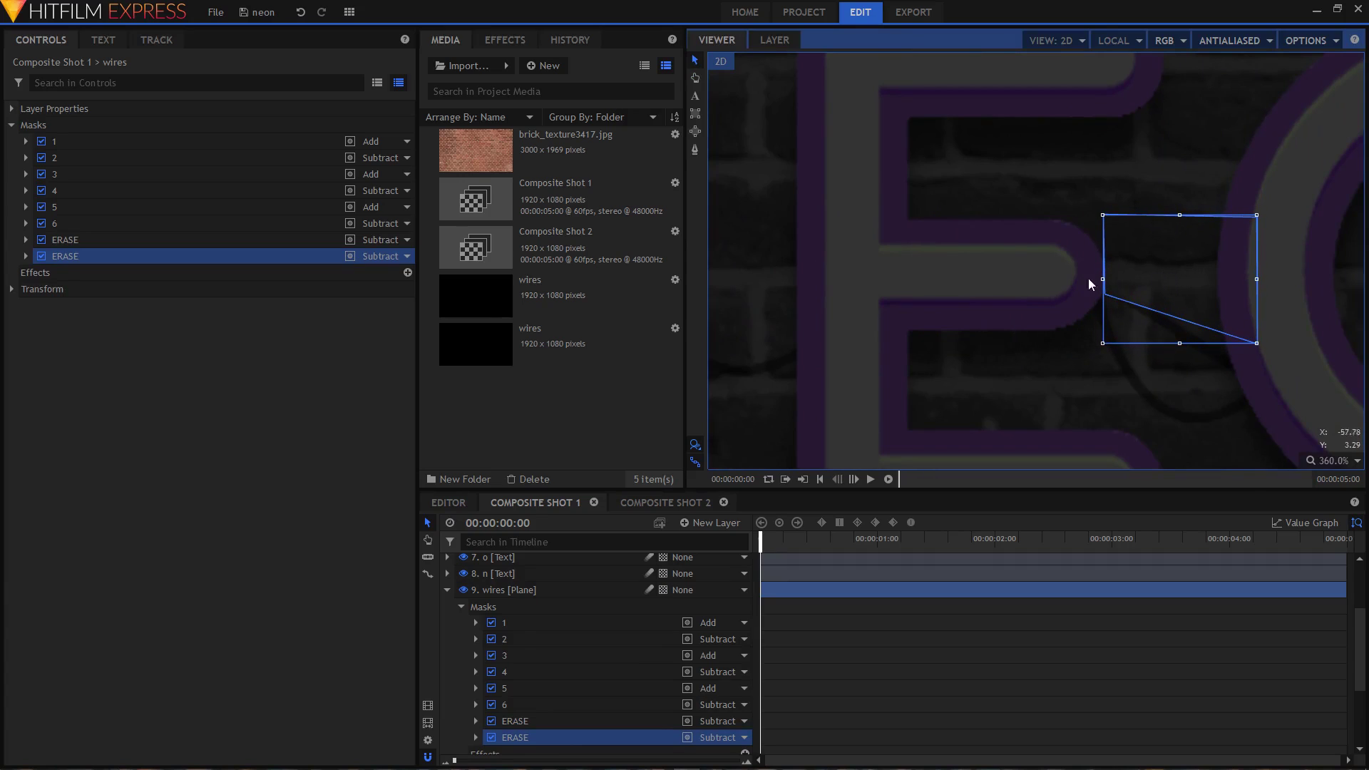
Reshape the ERASE mask between the E and the O by lowering its corner point nearest the bottom of the O
left_click(699, 150)
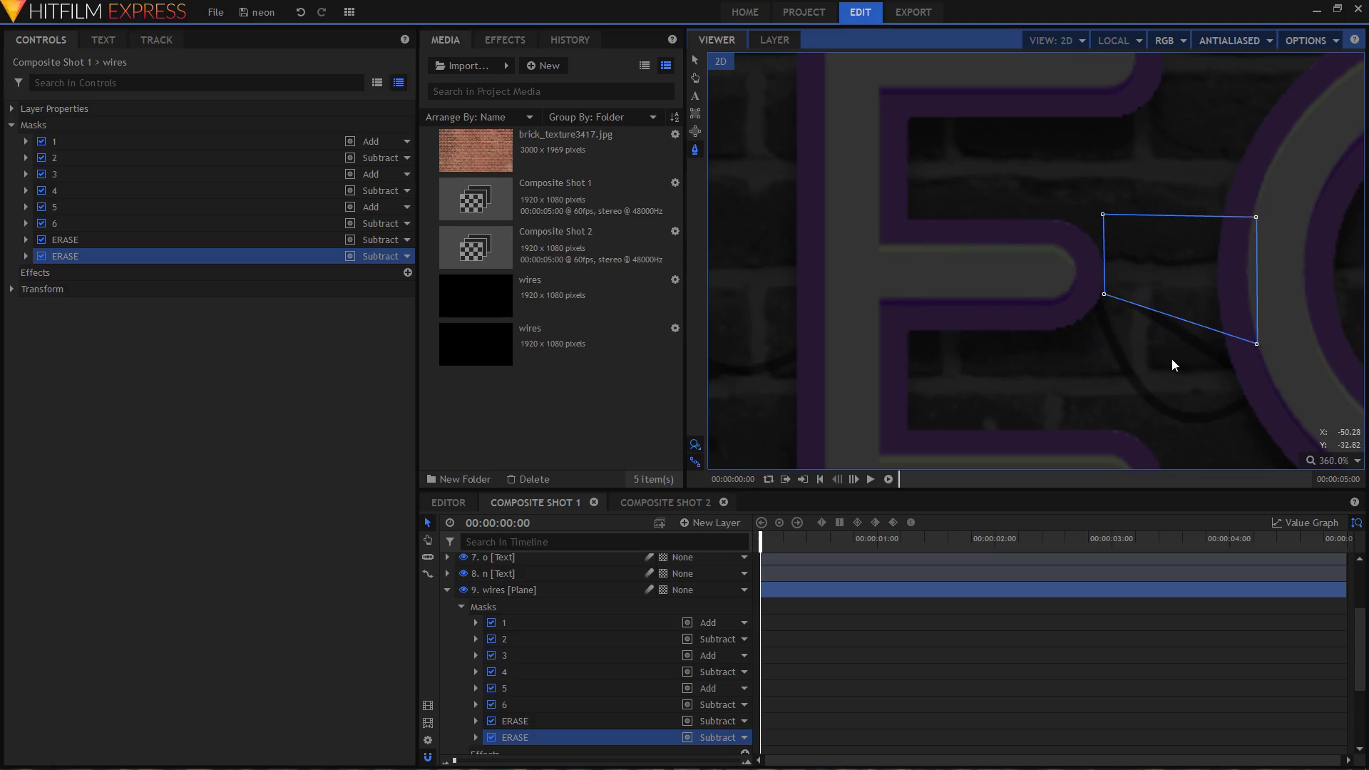
left_click_drag(1258, 344, 1258, 396)
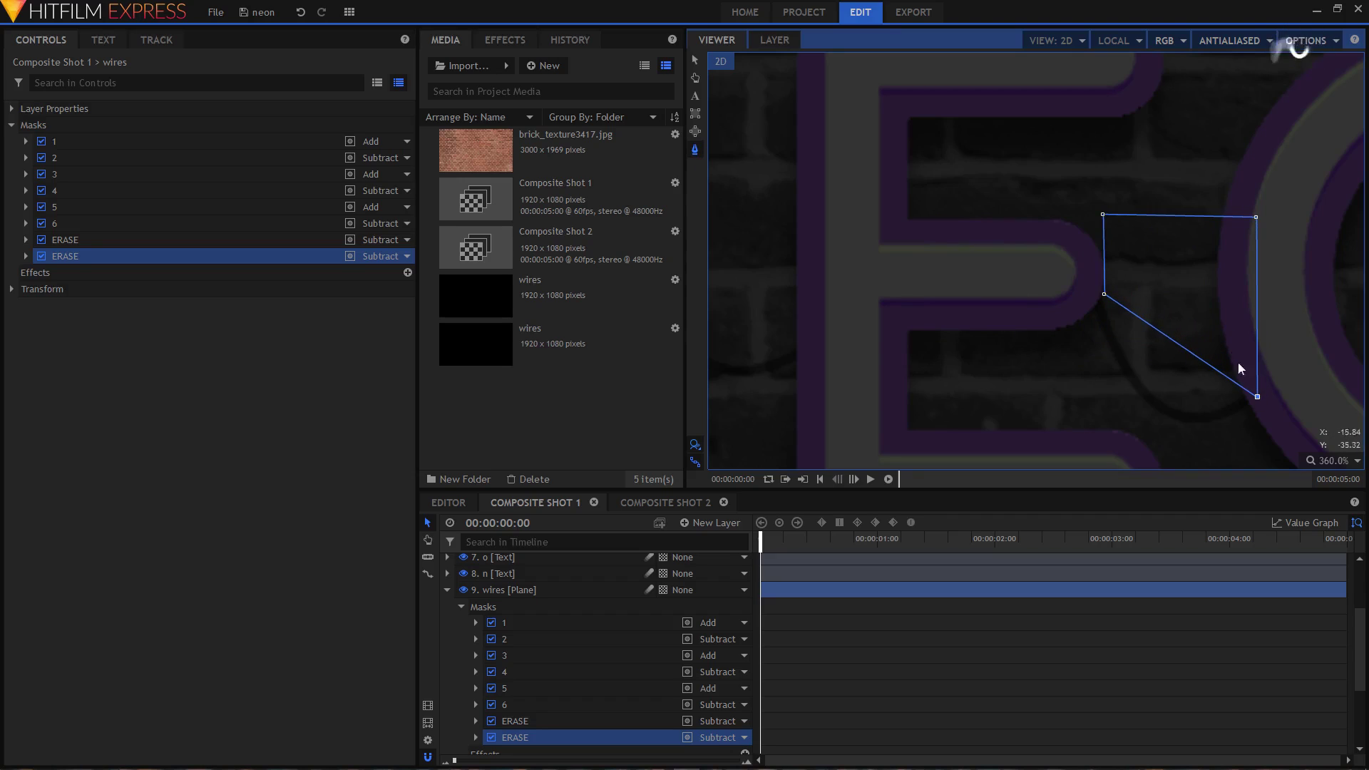
Duplicate the reshaped ERASE mask over the straight wire line between the O and the last N, and collapse the wires plane
left_click(532, 743)
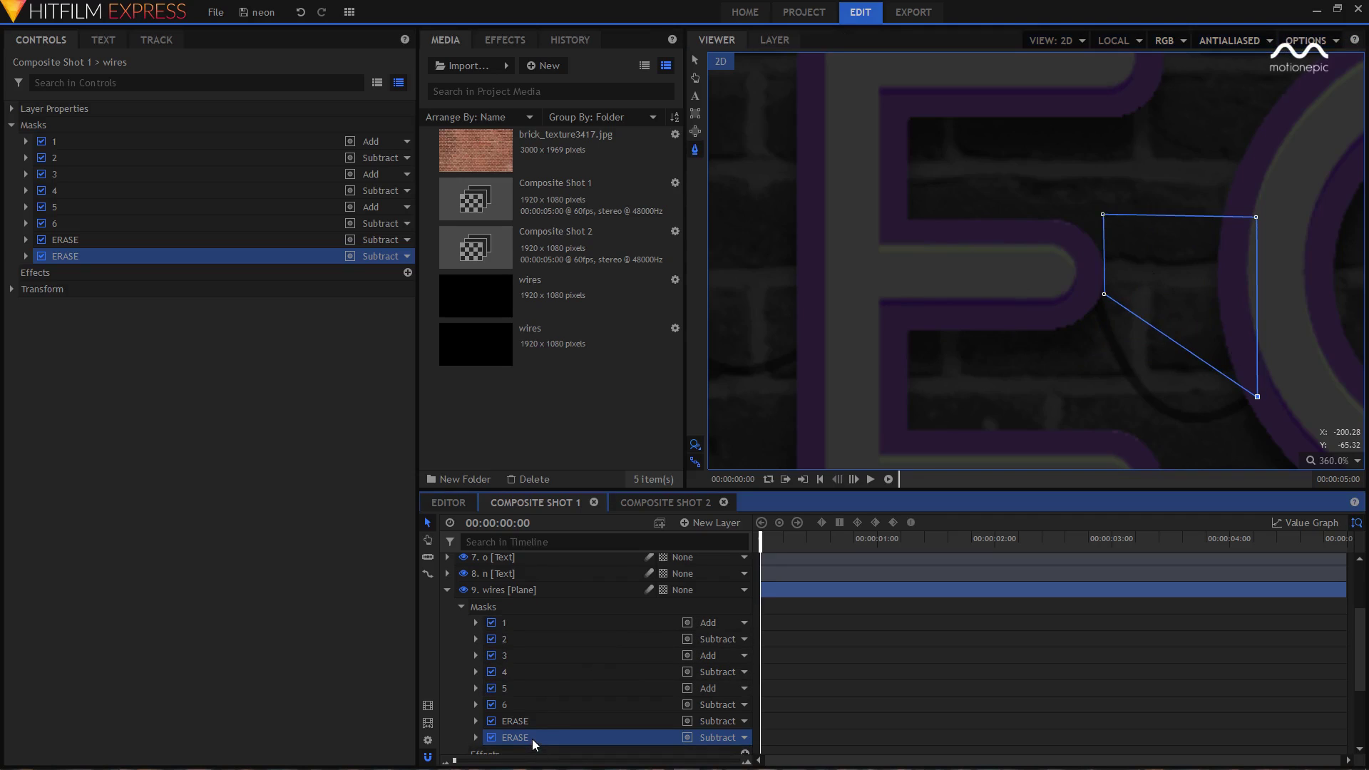
key("ctrl+d")
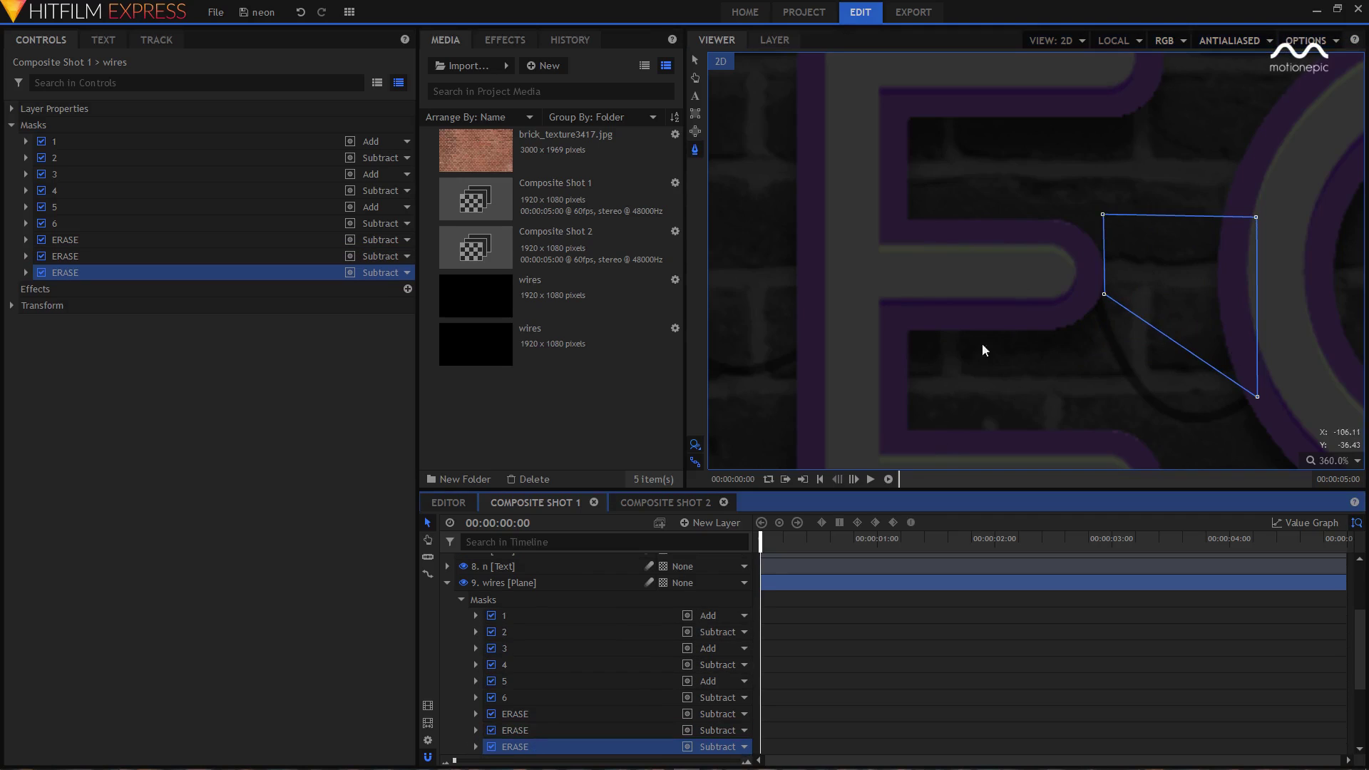
left_click(694, 78)
mouse_move(1140, 314)
left_mouse_down()
mouse_move(847, 314)
mouse_move(1134, 312)
left_mouse_up()
key("v")
key("h")
mouse_move(1134, 312)
left_mouse_down()
mouse_move(795, 313)
mouse_move(998, 290)
mouse_move(1192, 229)
mouse_move(1180, 272)
left_mouse_up()
key("v")
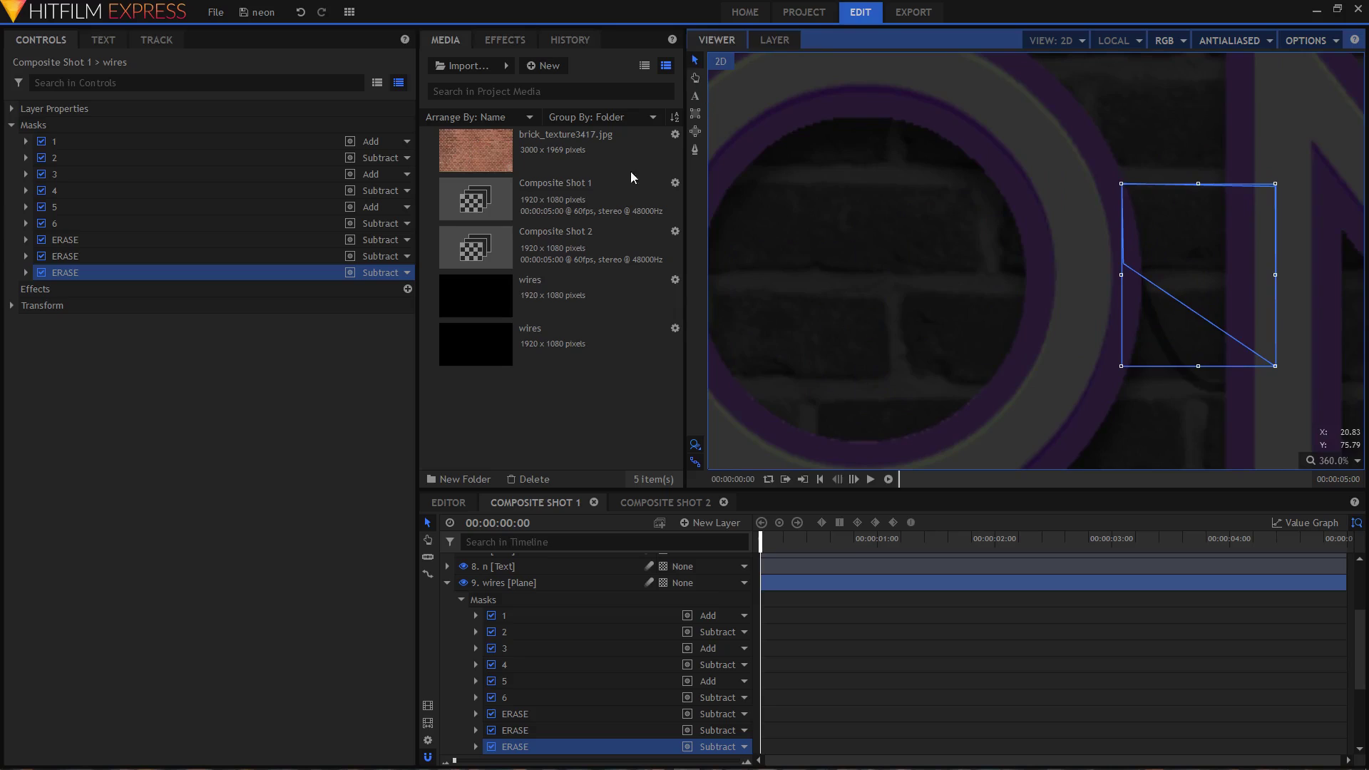
left_click(447, 583)
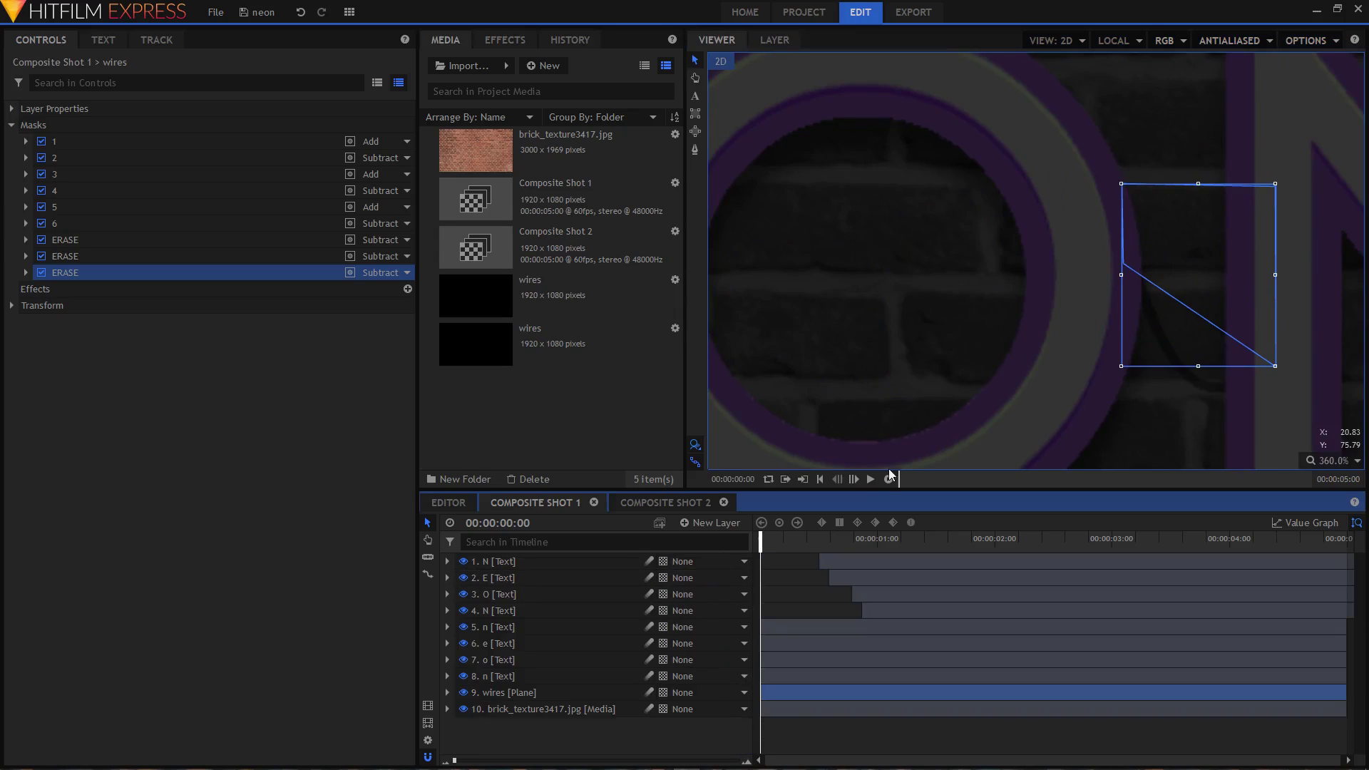
scroll(949, 339, "down", 2)
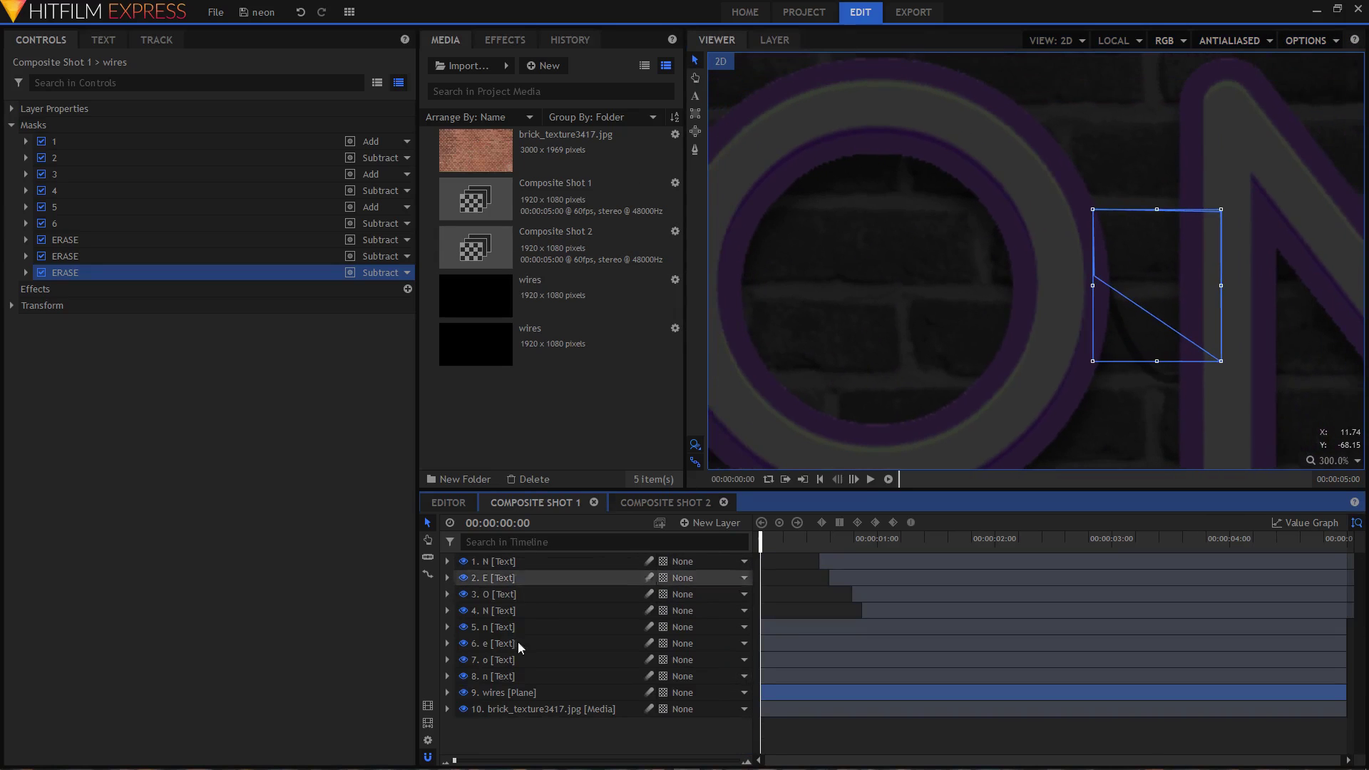
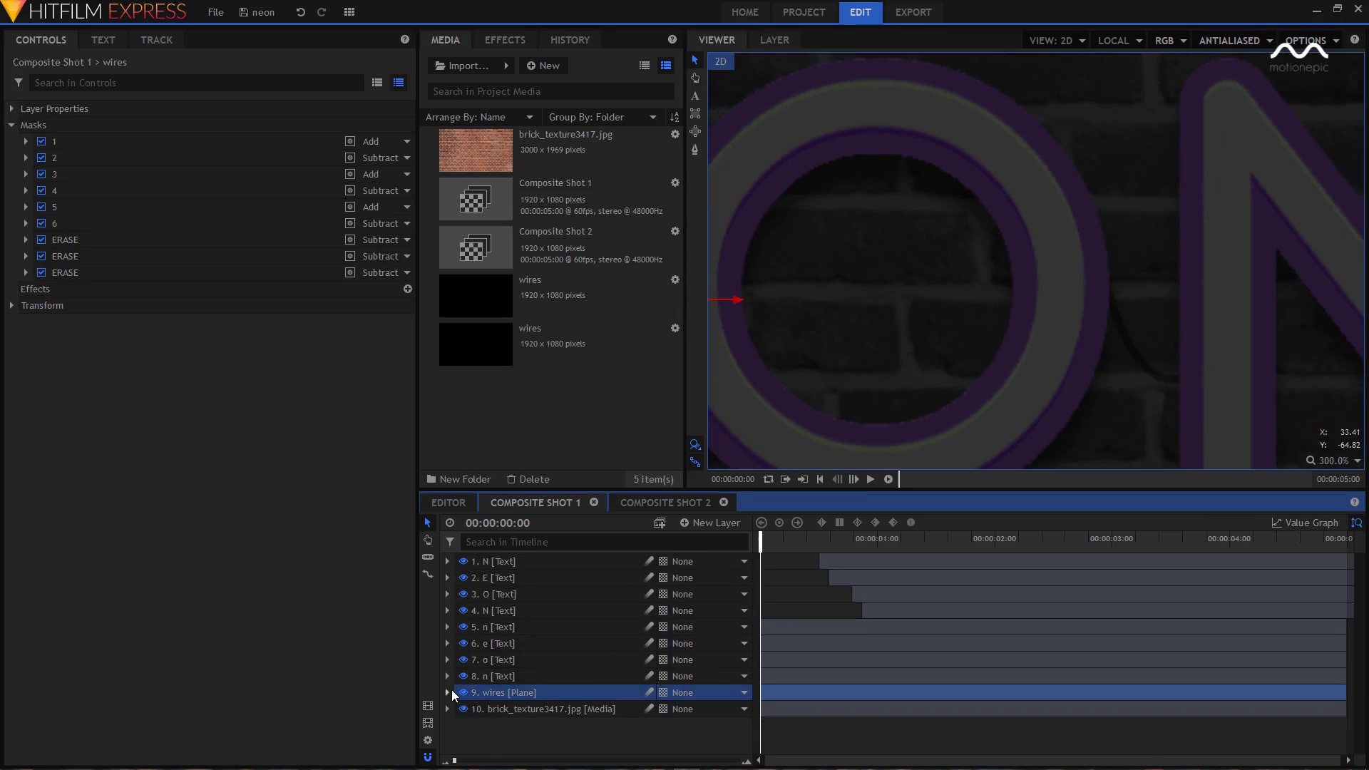
Set the opacity of the wires plane to 100% and collapse the layer
scroll(503, 674, "down", 2)
left_click(462, 619)
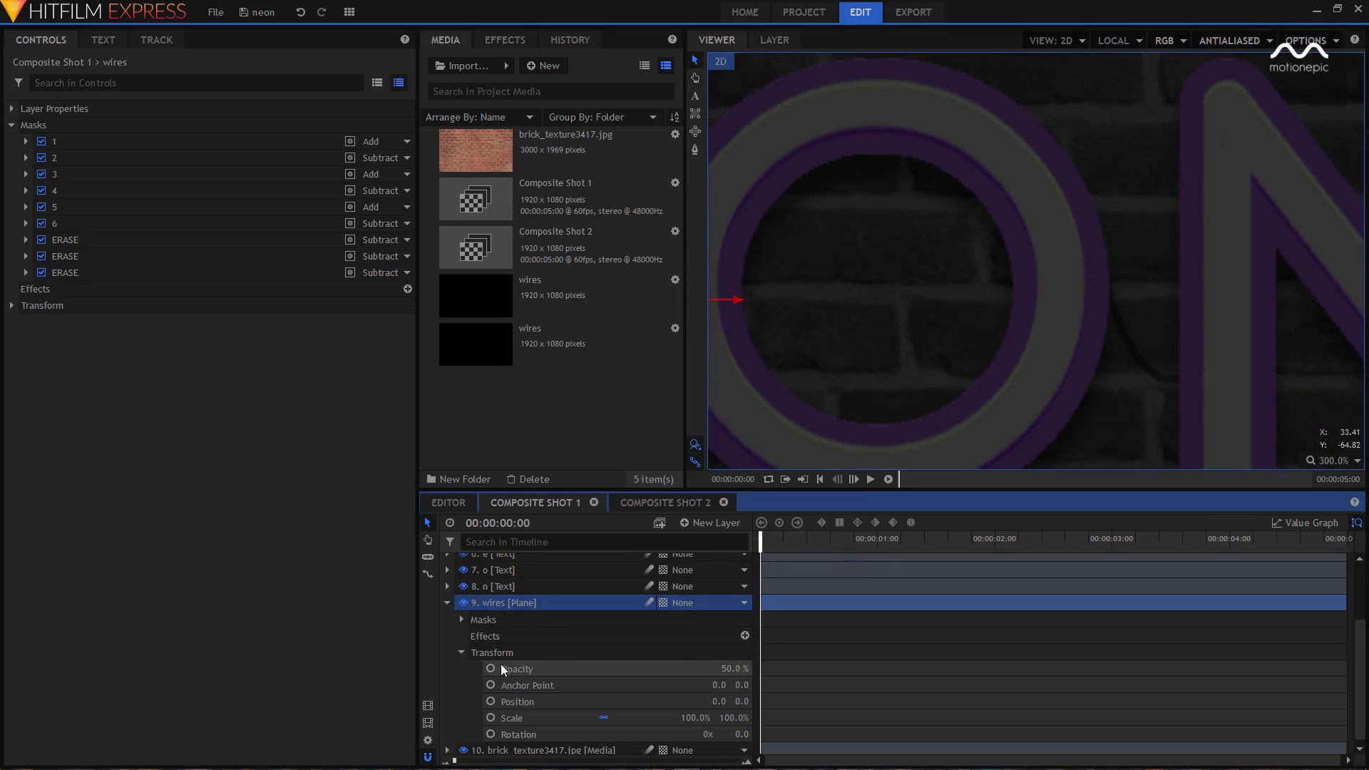
left_click(550, 666)
left_click_drag(739, 675, 812, 674)
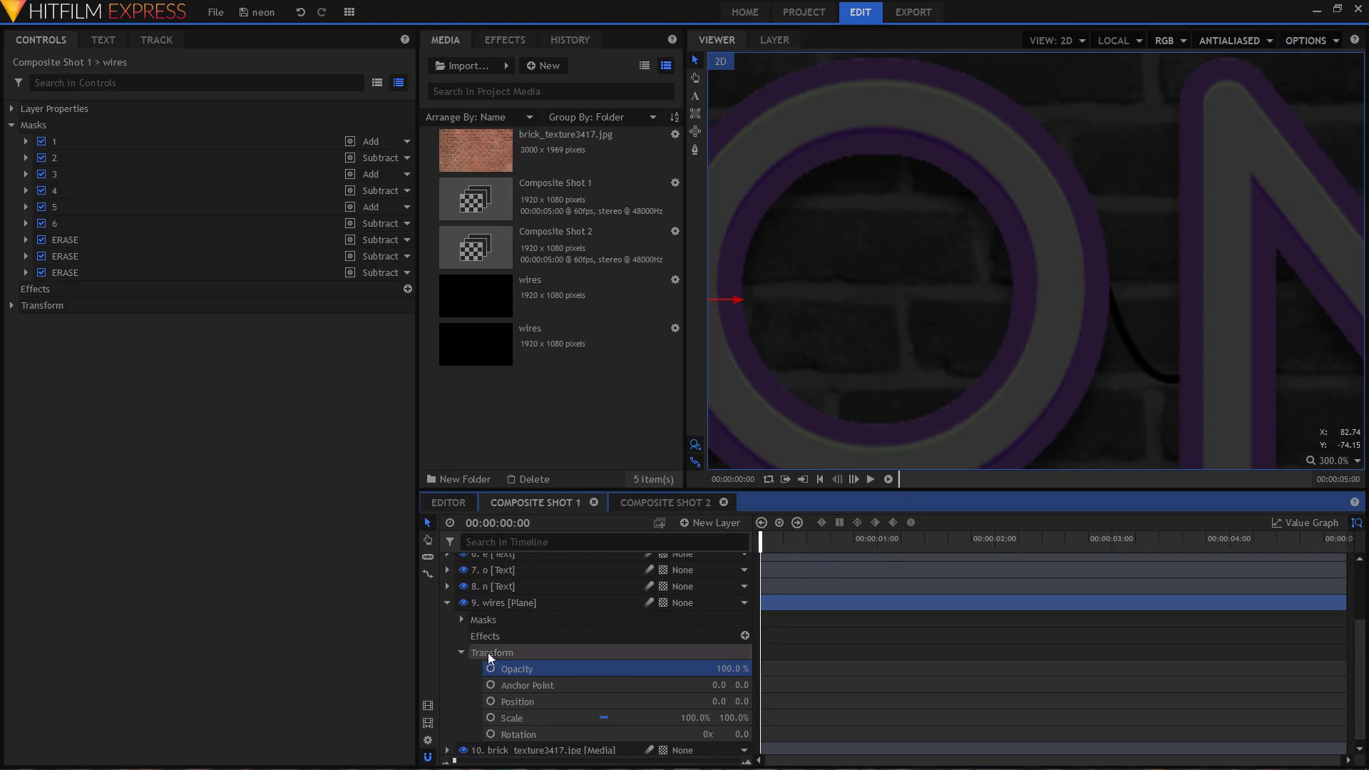
left_click(448, 602)
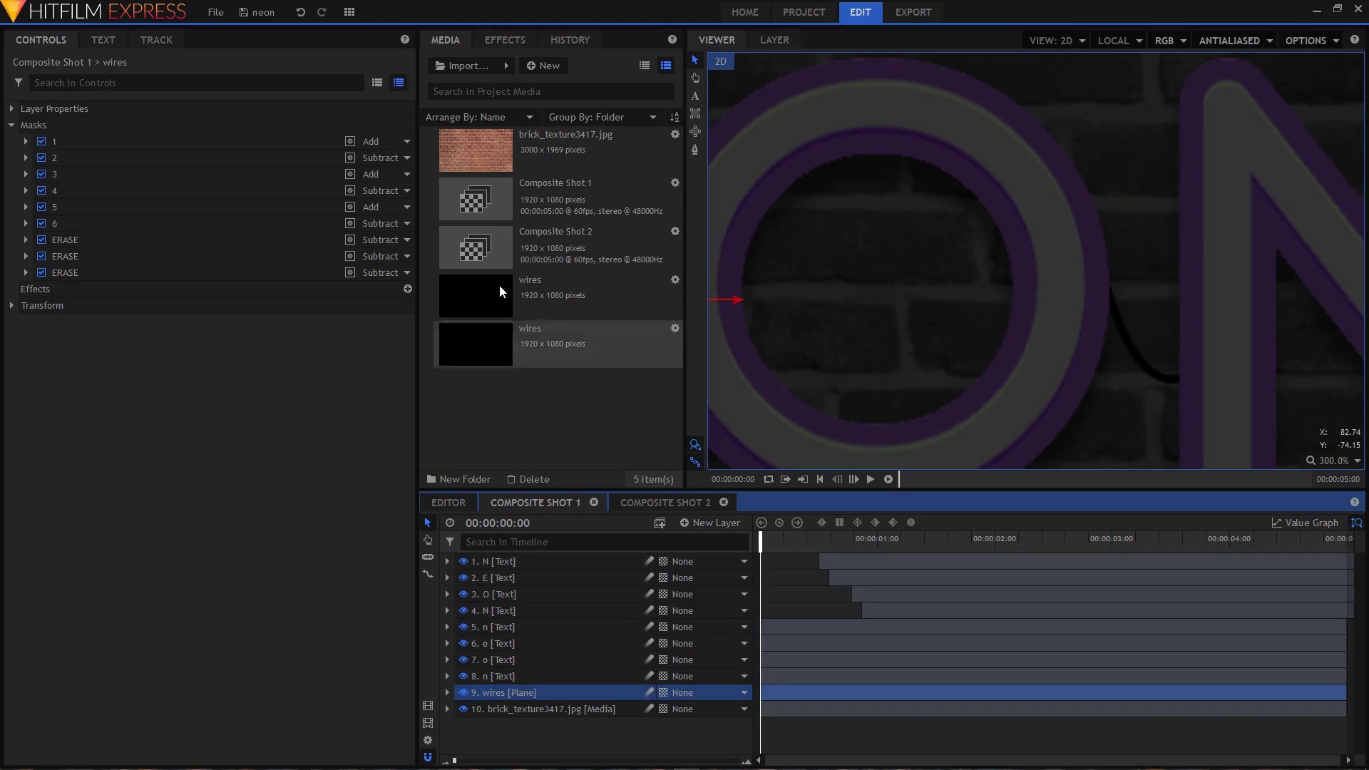
Find the Drop Shadow effect and apply it to the wires plane
left_click(507, 43)
type("drop")
left_click_drag(504, 125, 508, 695)
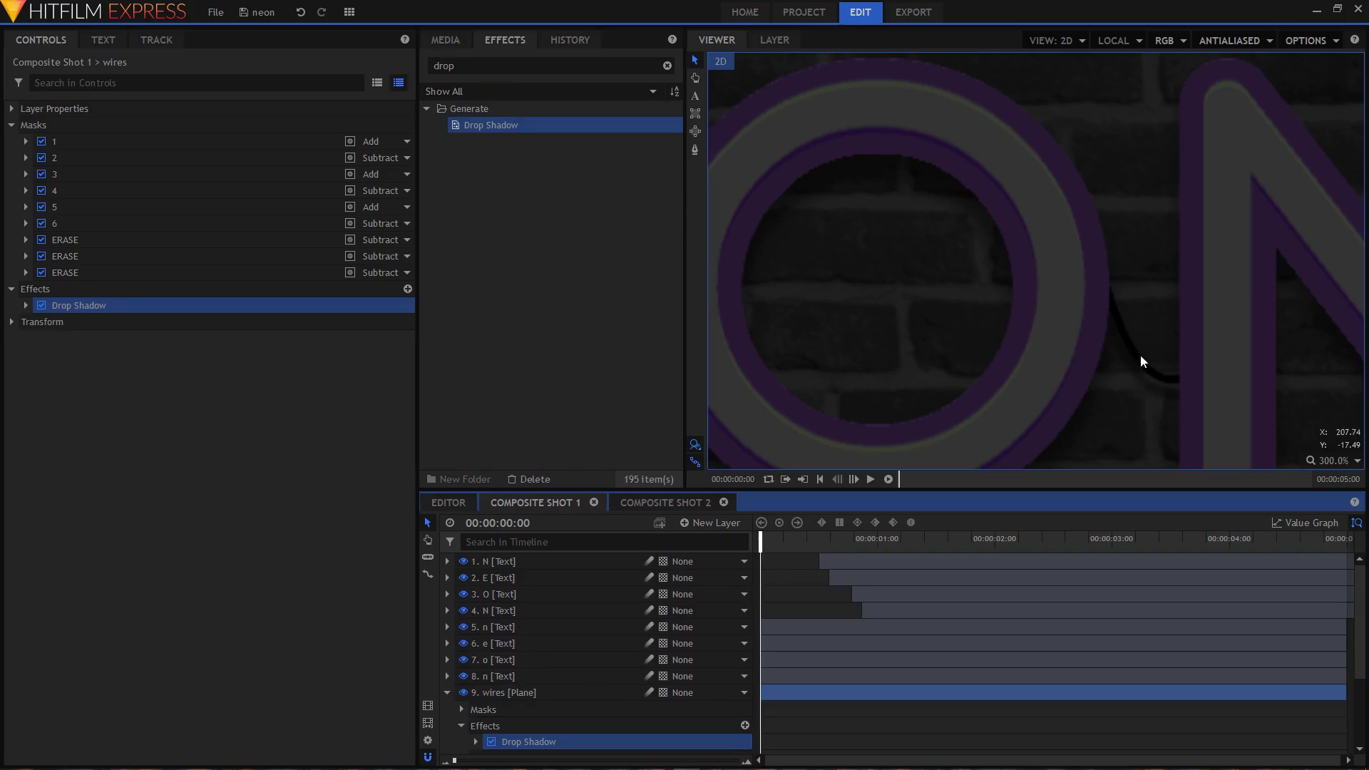
Set the opacity of the wires plane's Drop Shadow to 0.7, collapse the layer and deselect it
scroll(948, 373, "up", 1)
left_click_drag(808, 370, 1015, 365)
left_click_drag(904, 374, 1067, 343)
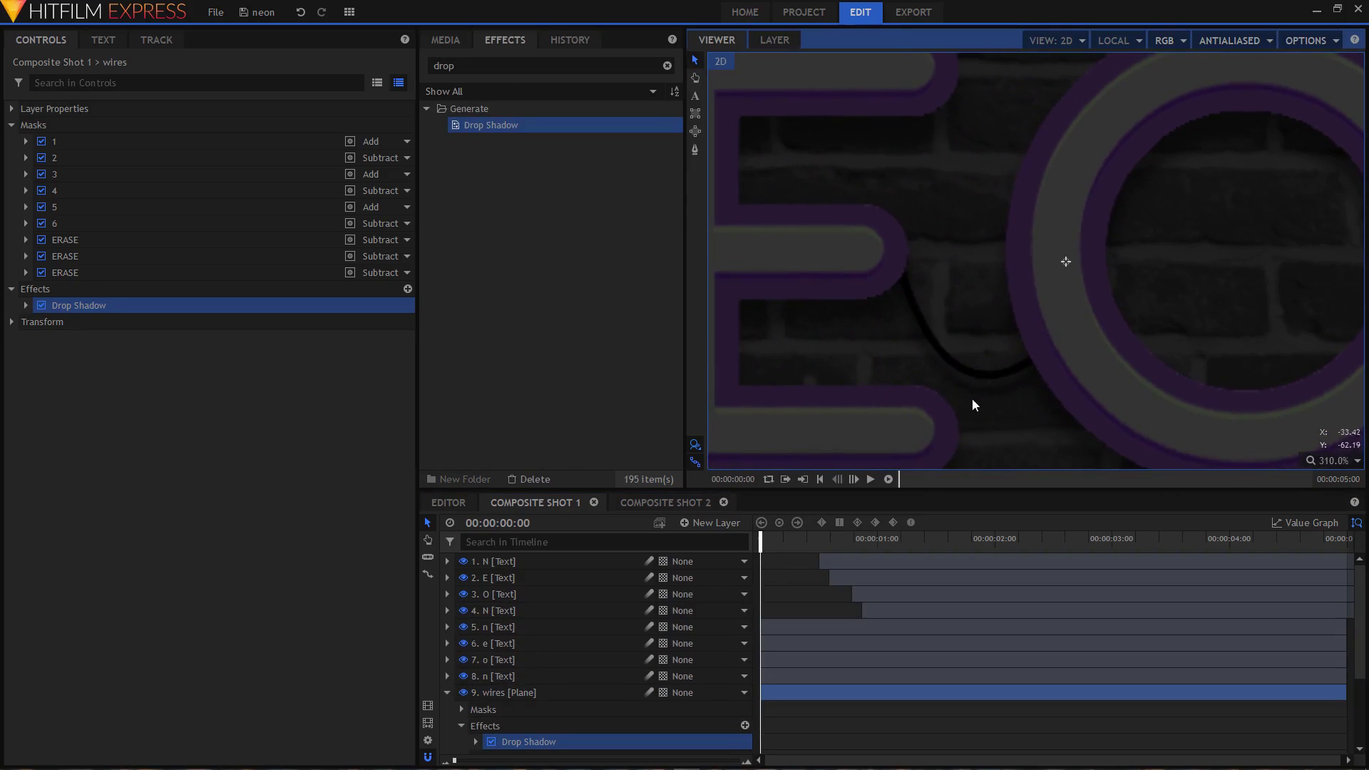
left_click_drag(759, 394, 1018, 380)
left_click_drag(844, 376, 900, 402)
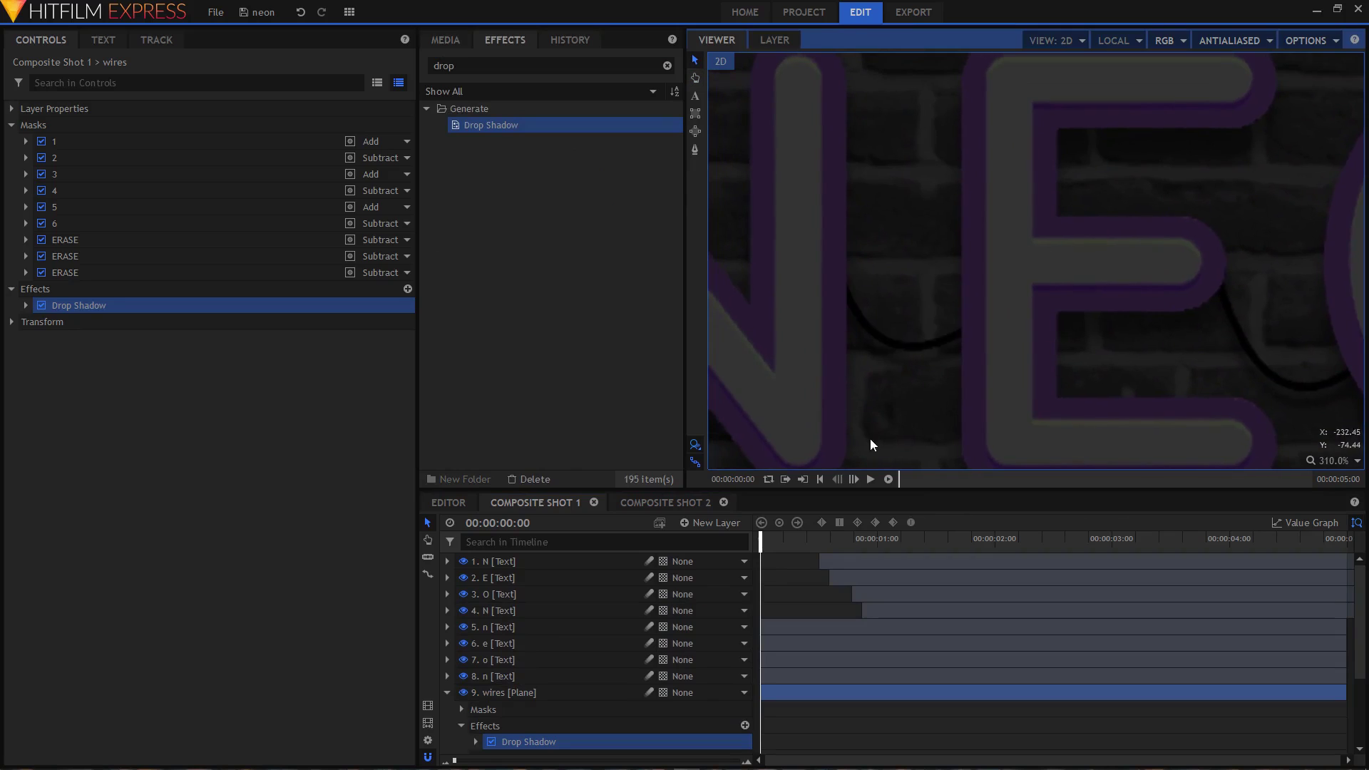
left_click(25, 305)
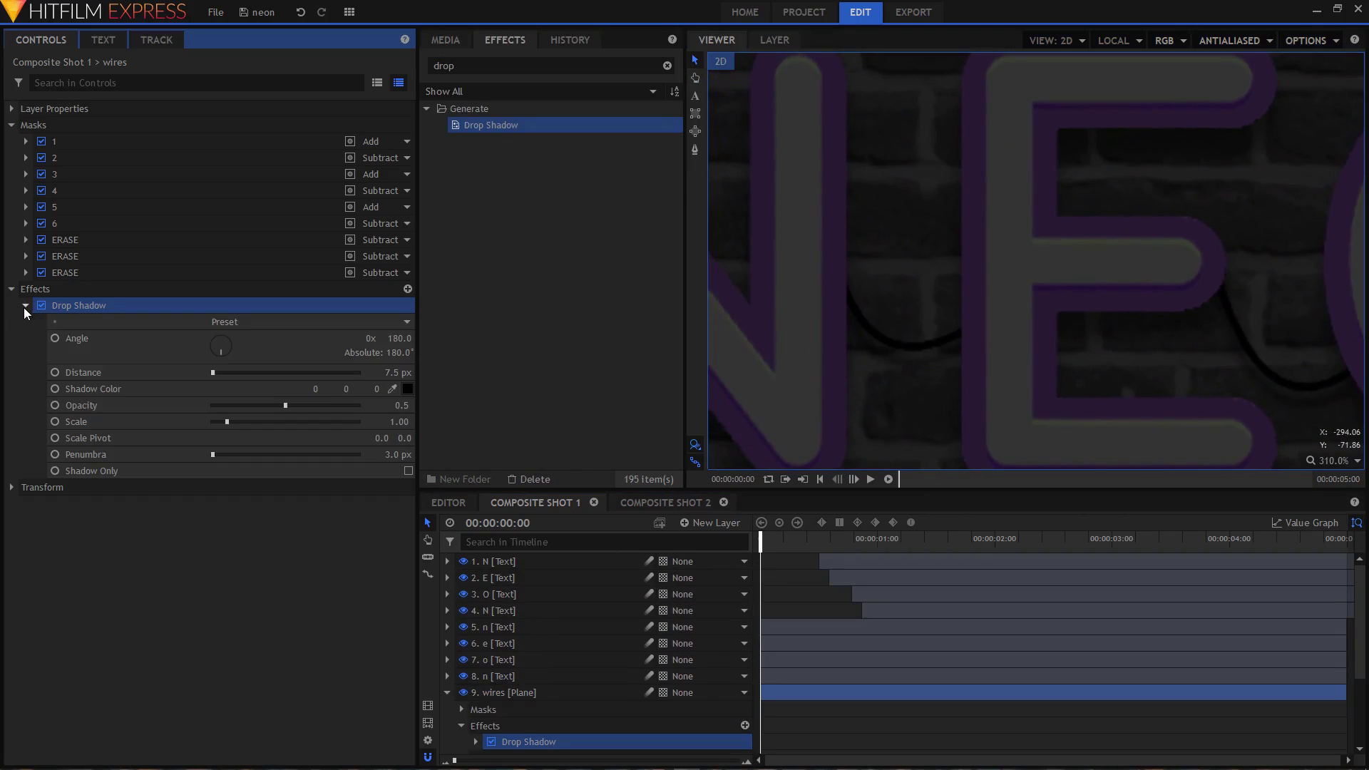
left_click(402, 406)
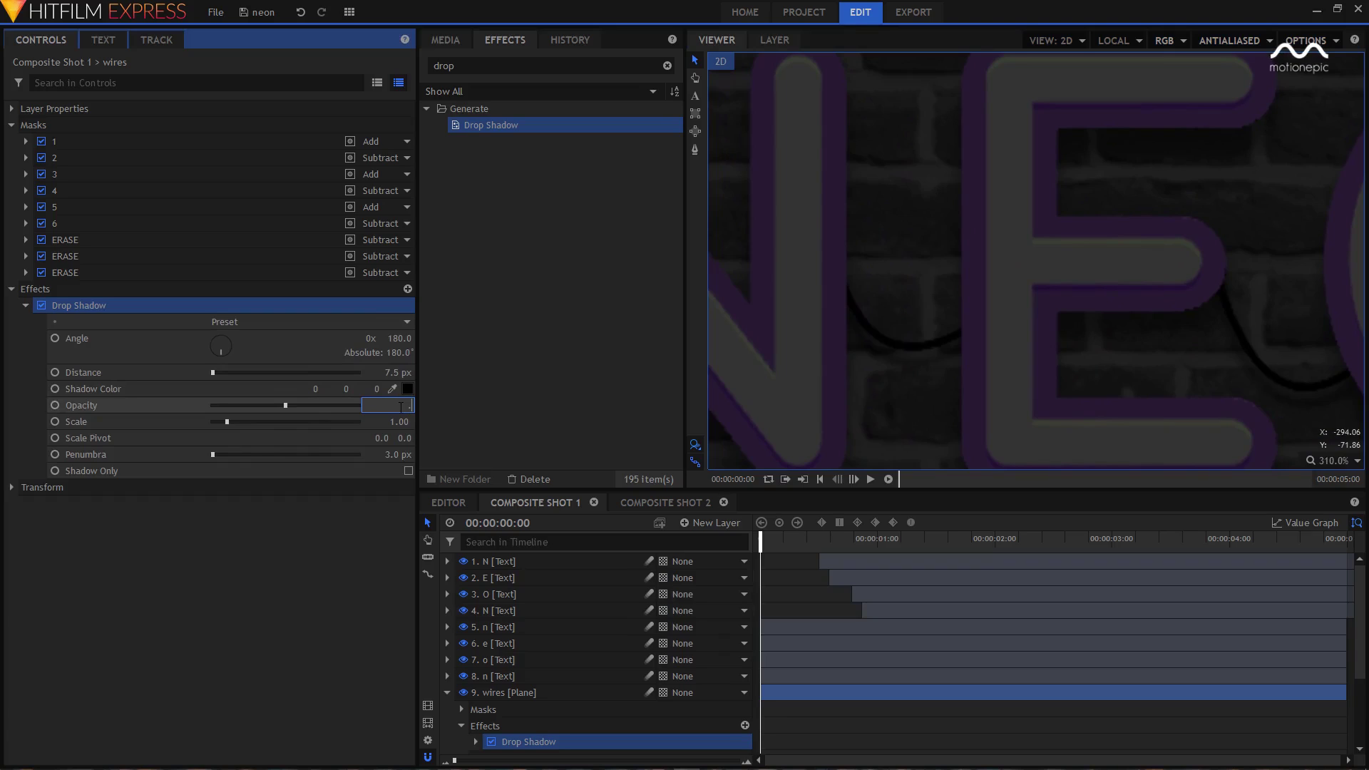
key("Return")
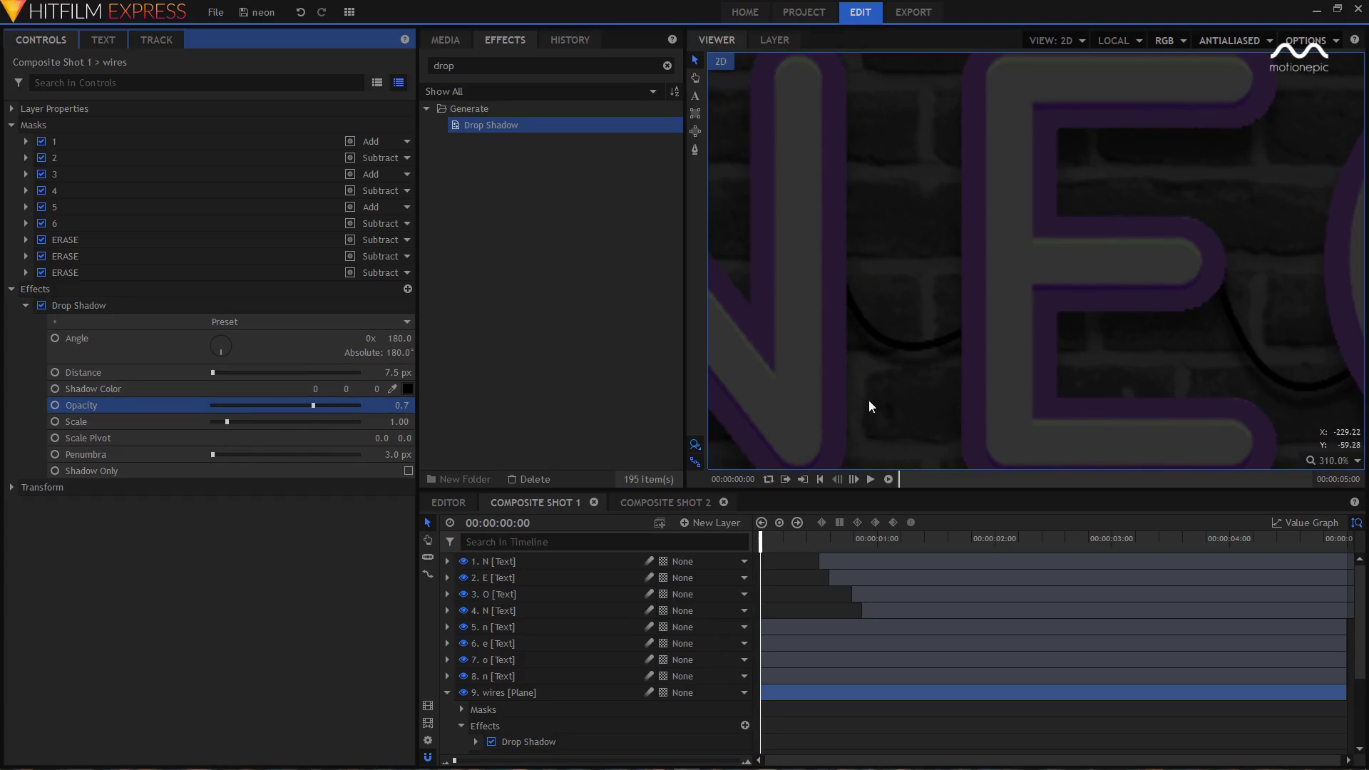
left_click(447, 692)
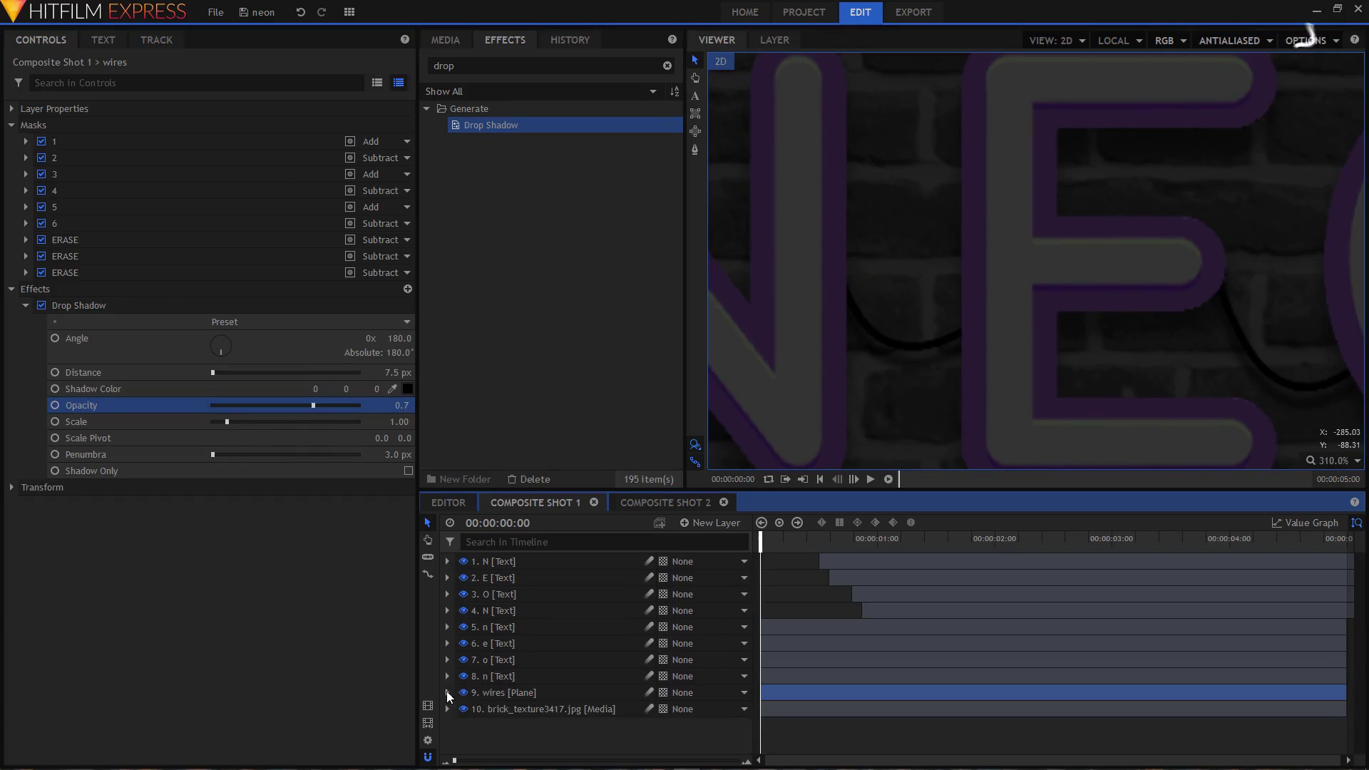
left_click(528, 730)
Add a new grade layer to Composite Shot 1 and rename it CAMERA
scroll(974, 230, "down", 5)
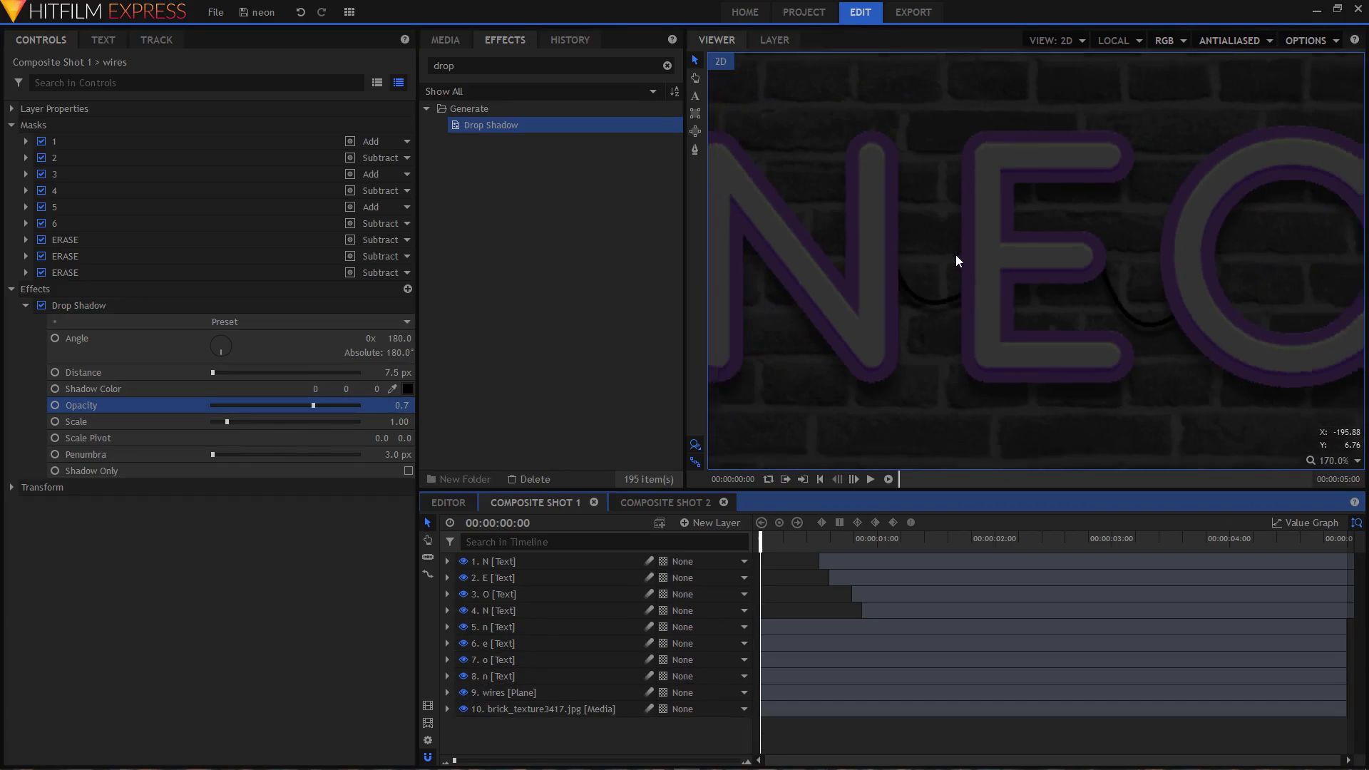
scroll(956, 254, "down", 4)
scroll(998, 282, "down", 4)
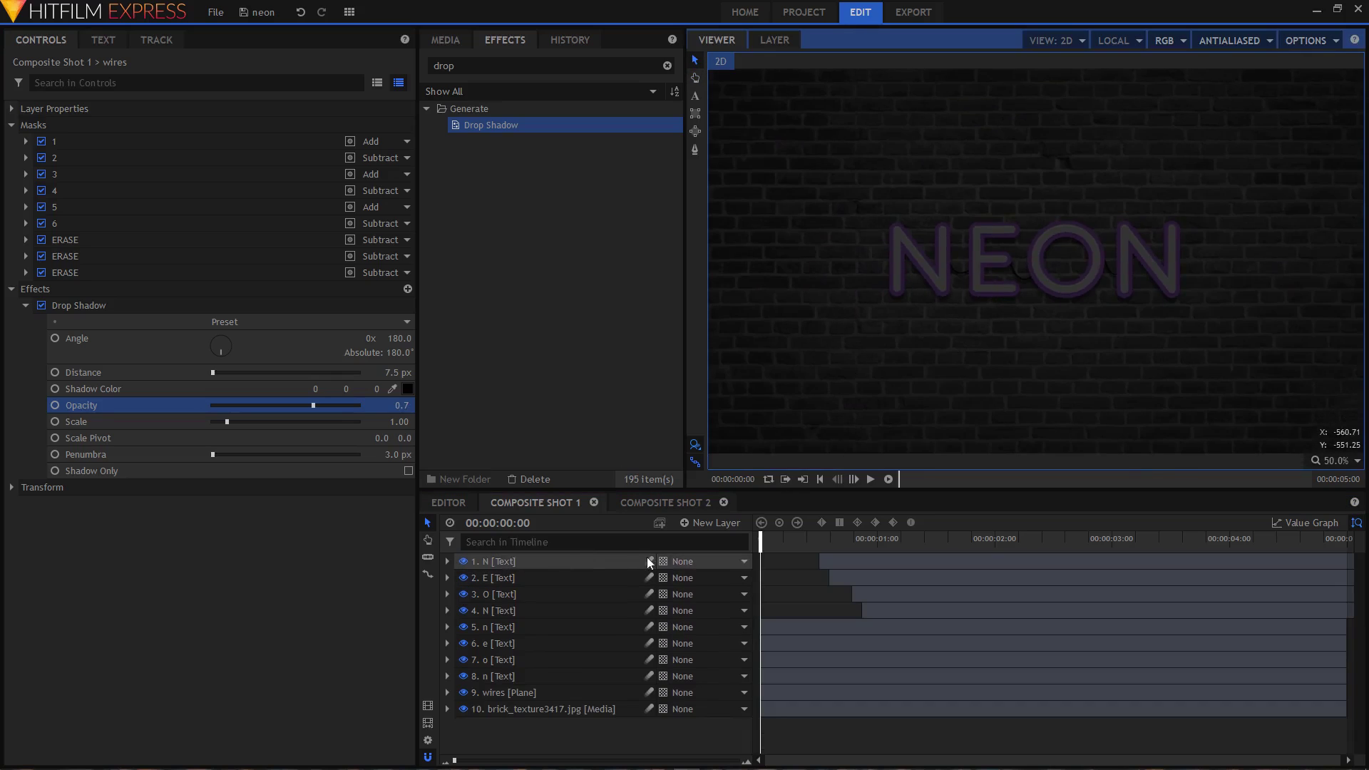
left_click(704, 523)
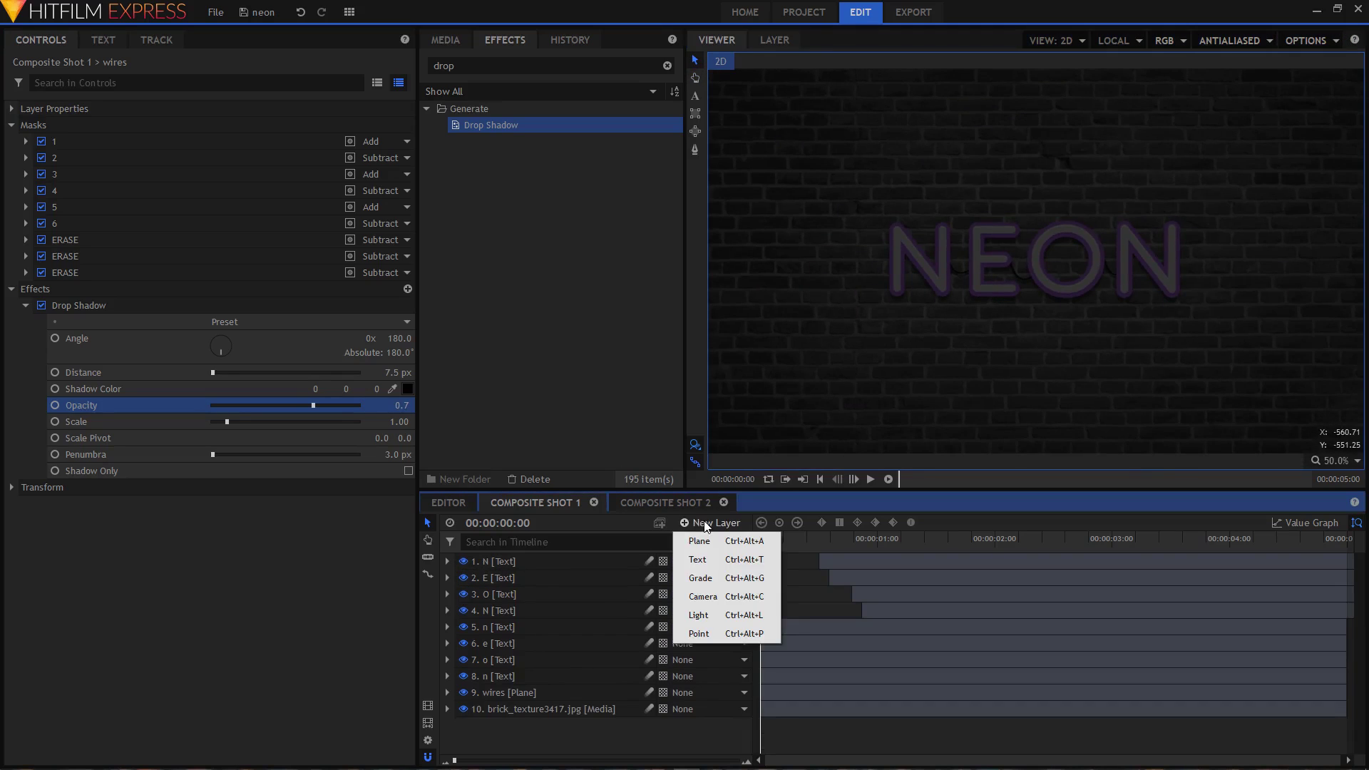
left_click(627, 521)
left_click(721, 526)
left_click(700, 578)
right_click(519, 566)
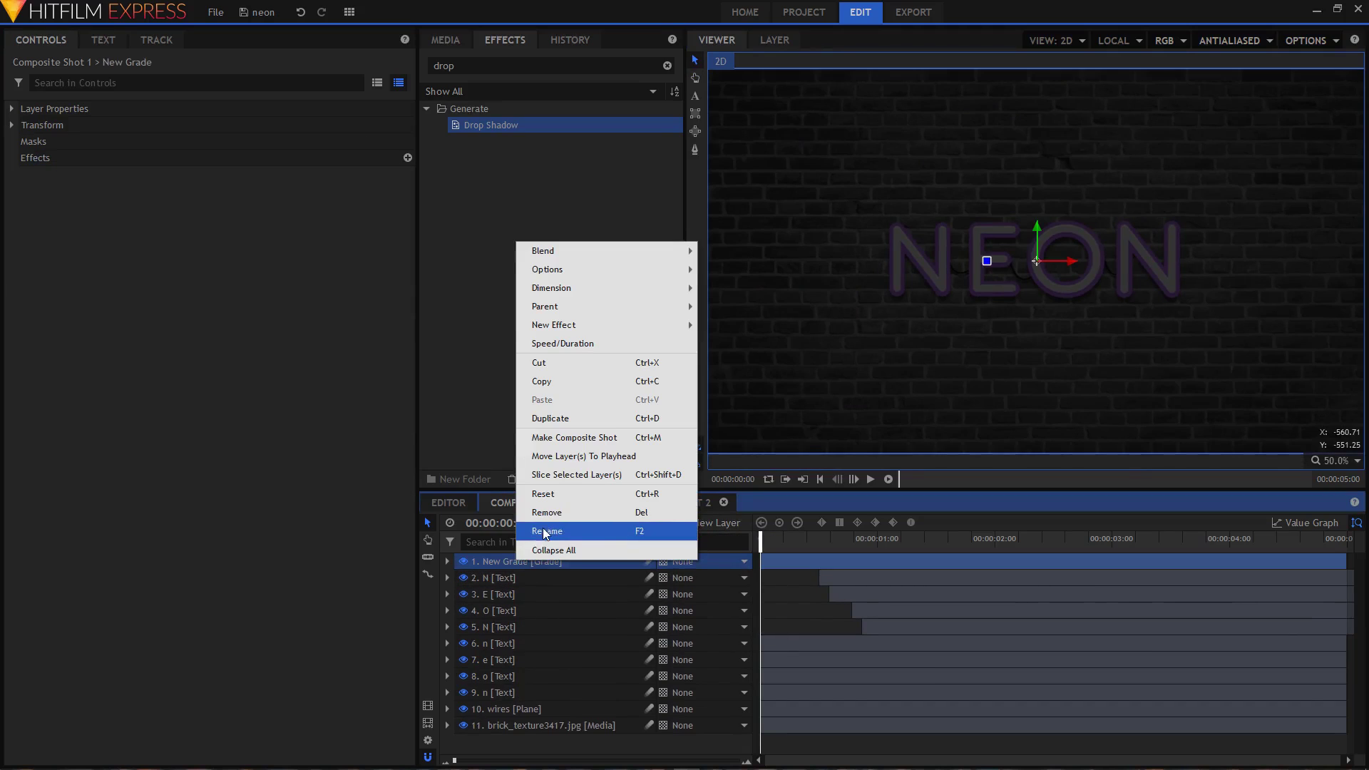
left_click(542, 528)
type("CAMERA")
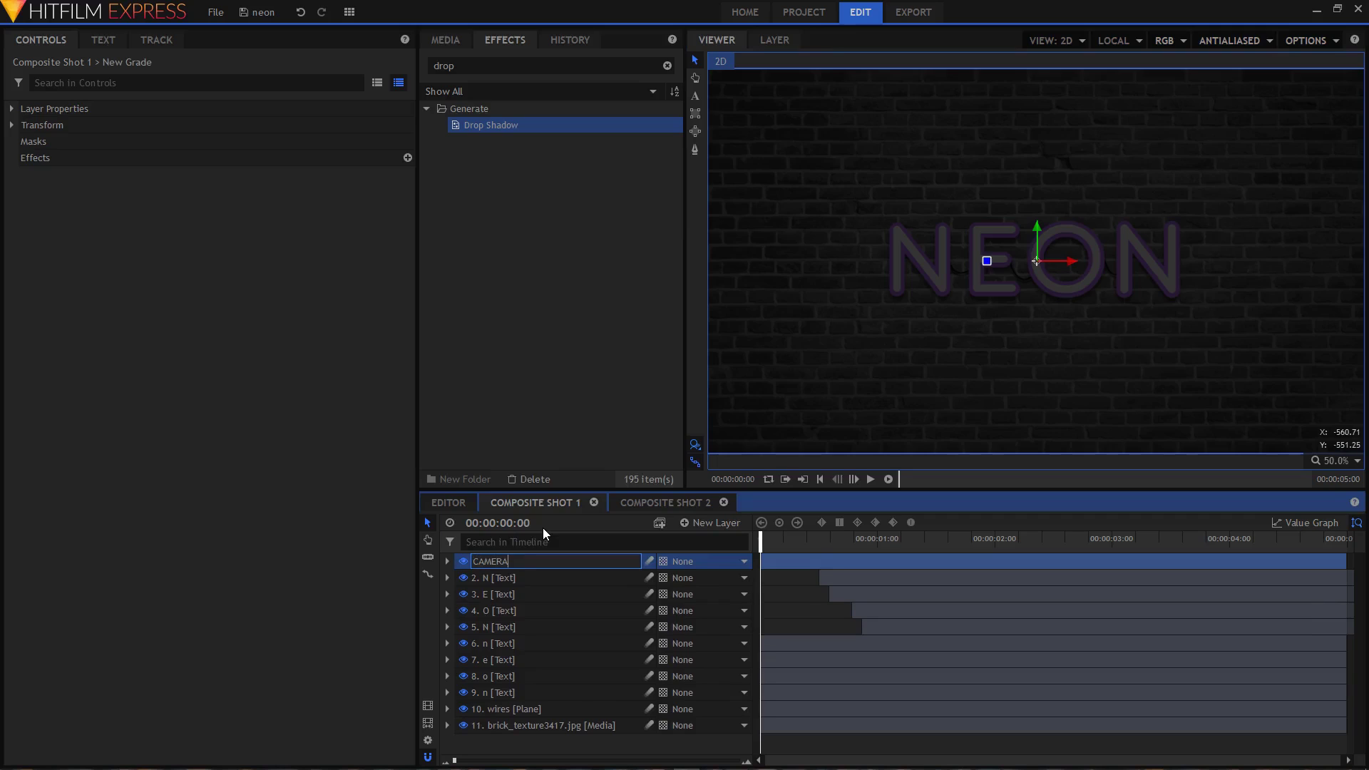
key("Return")
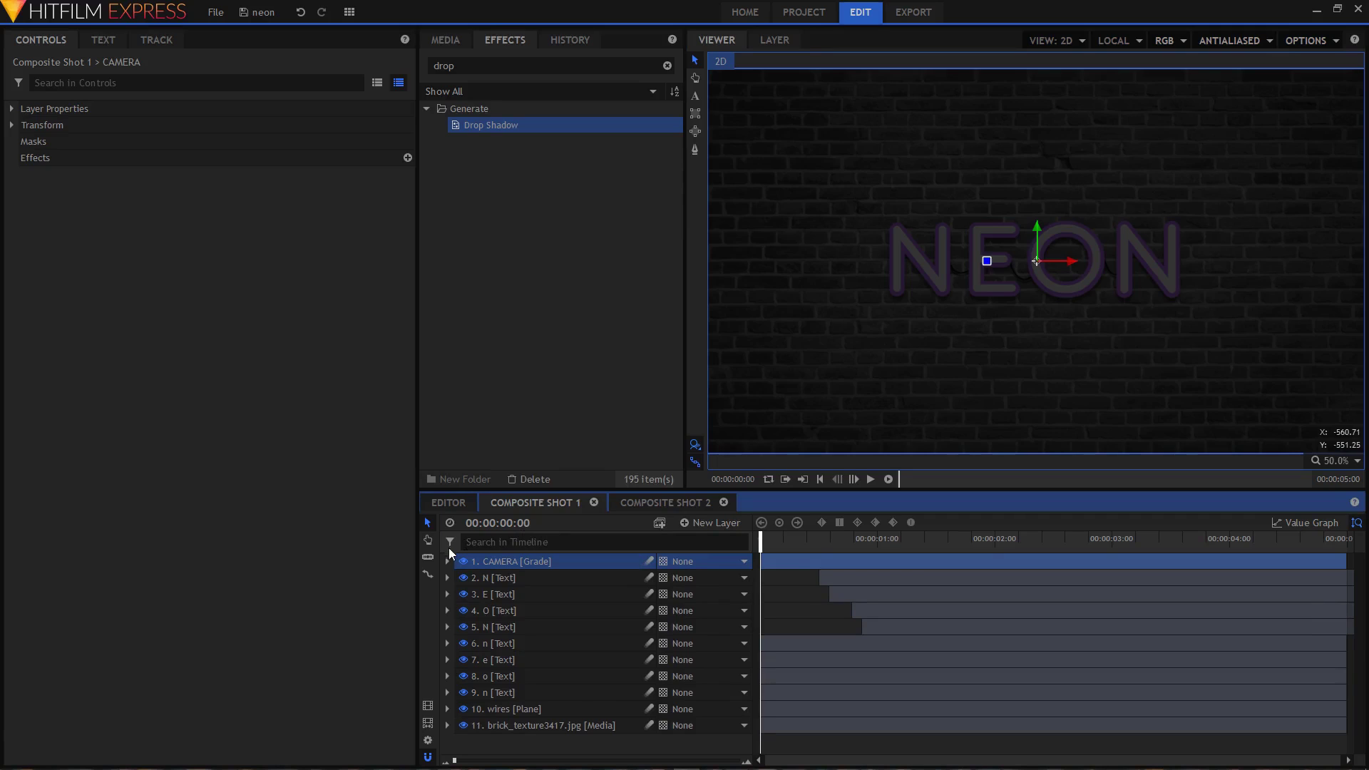
double_click(487, 65)
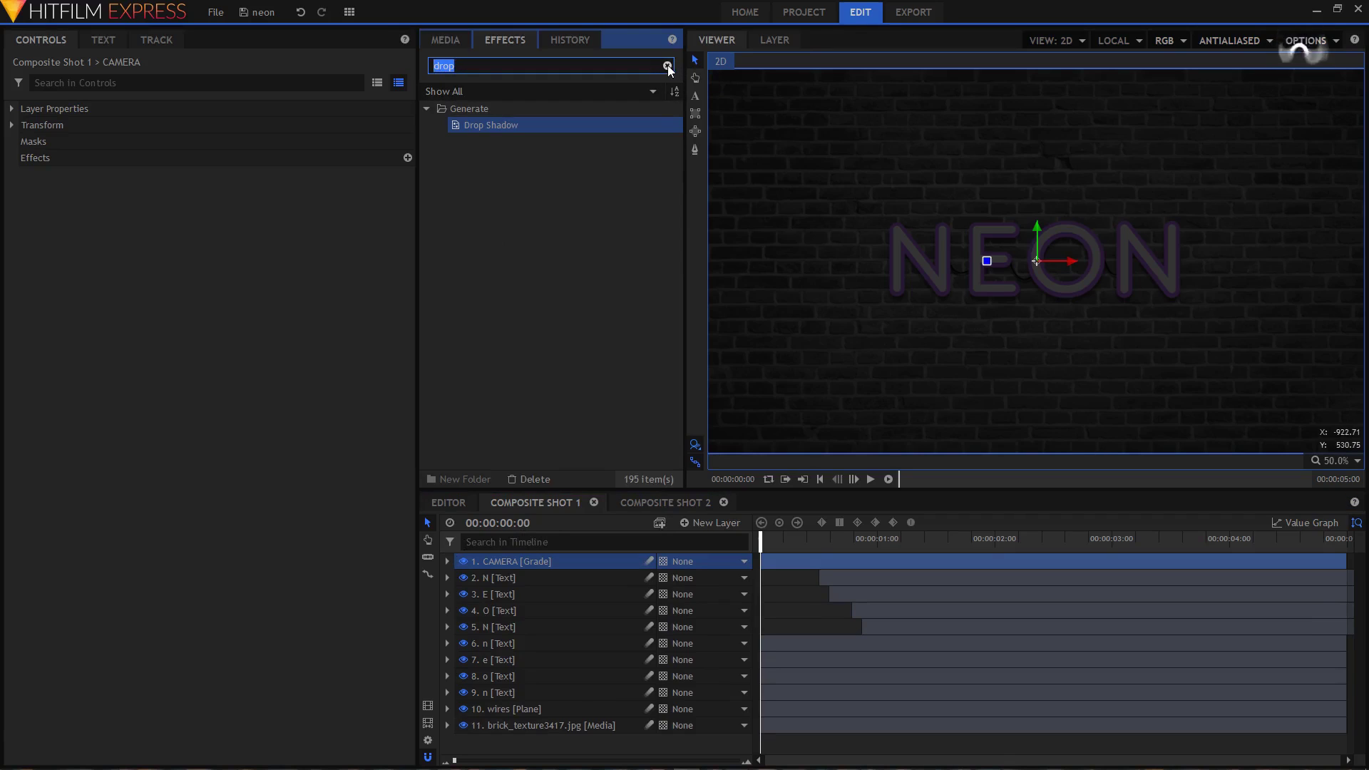
type("g")
left_click(668, 66)
type("jit")
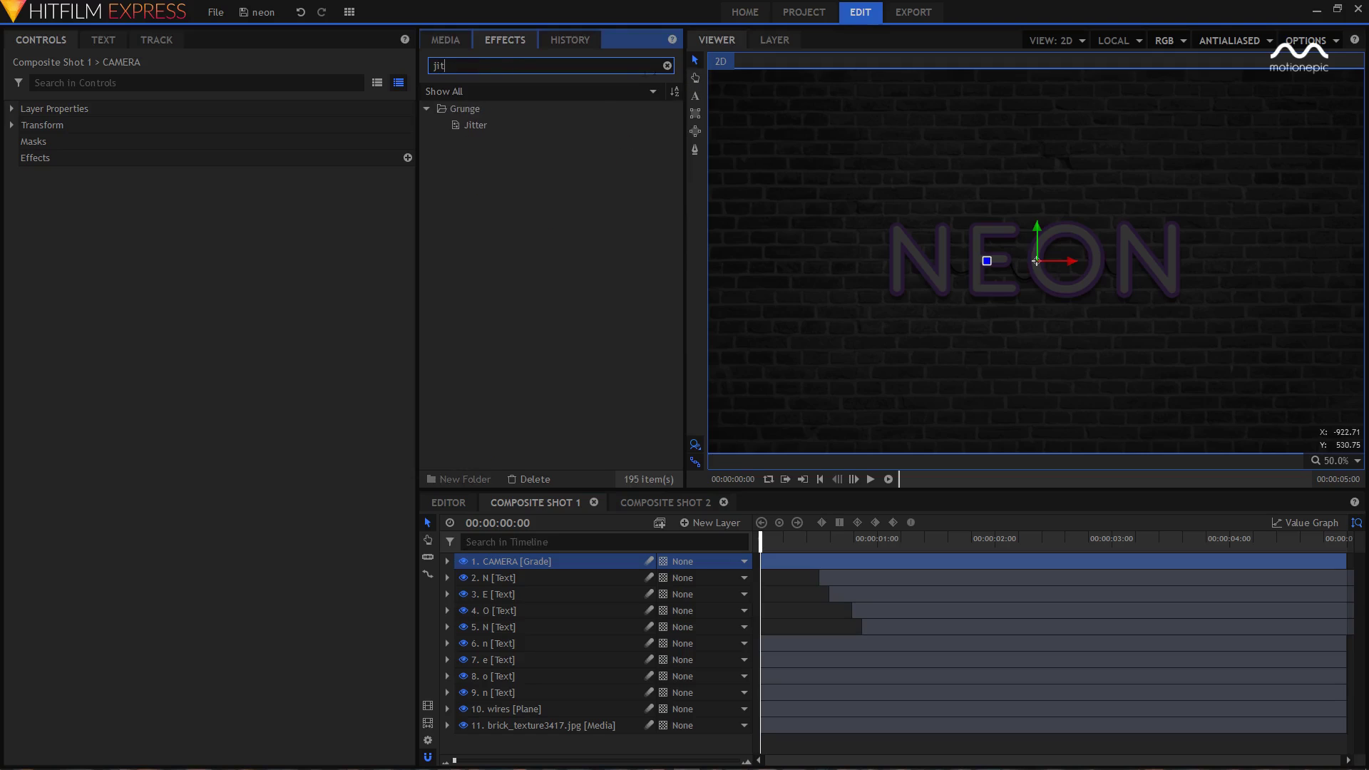
left_click(498, 124)
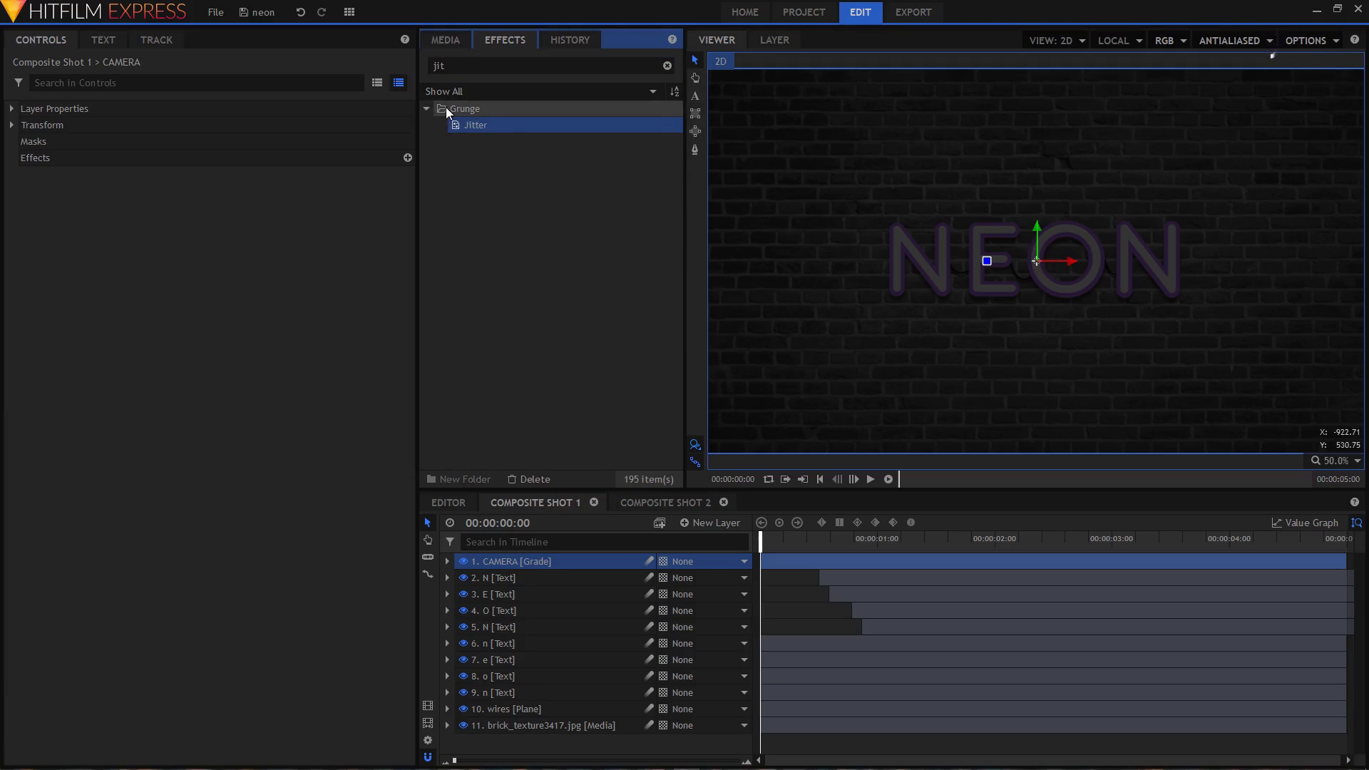
left_click_drag(538, 528, 520, 567)
left_click(26, 174)
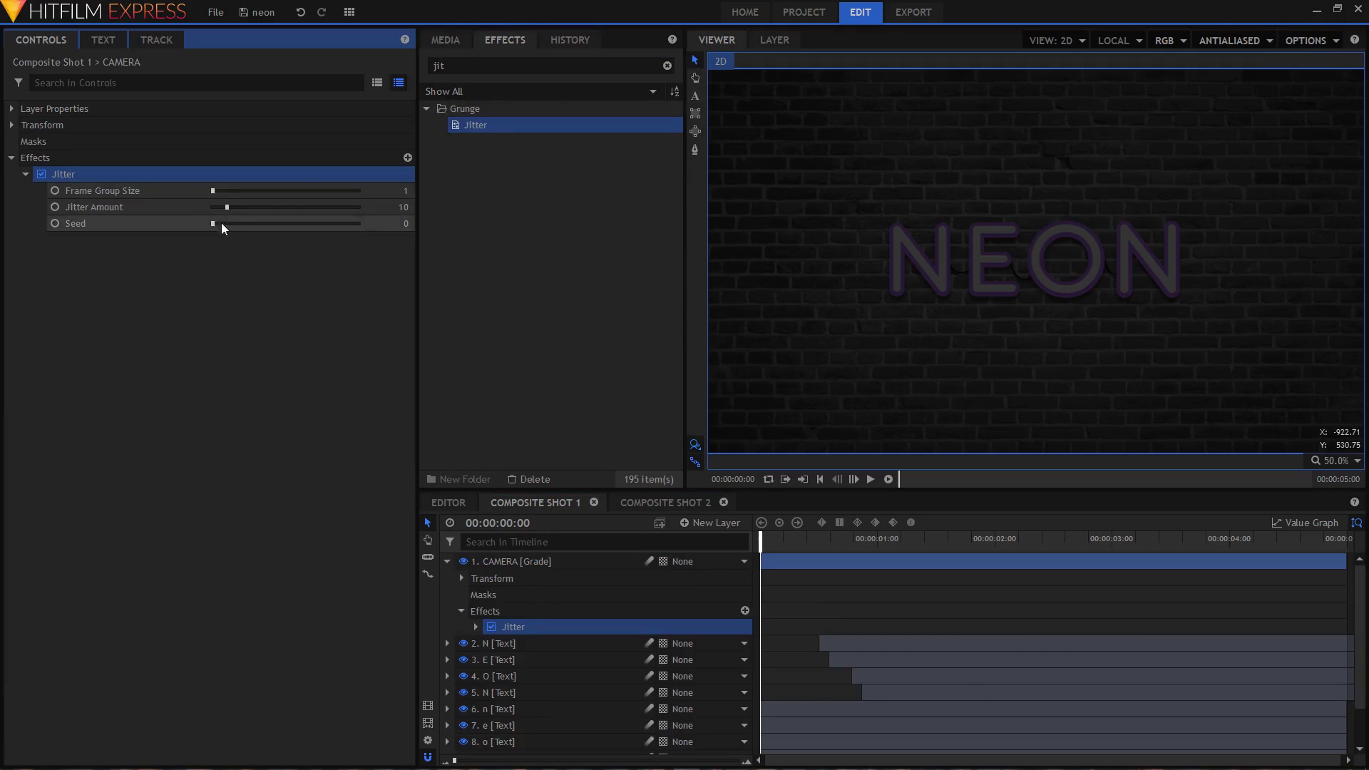
key("Delete")
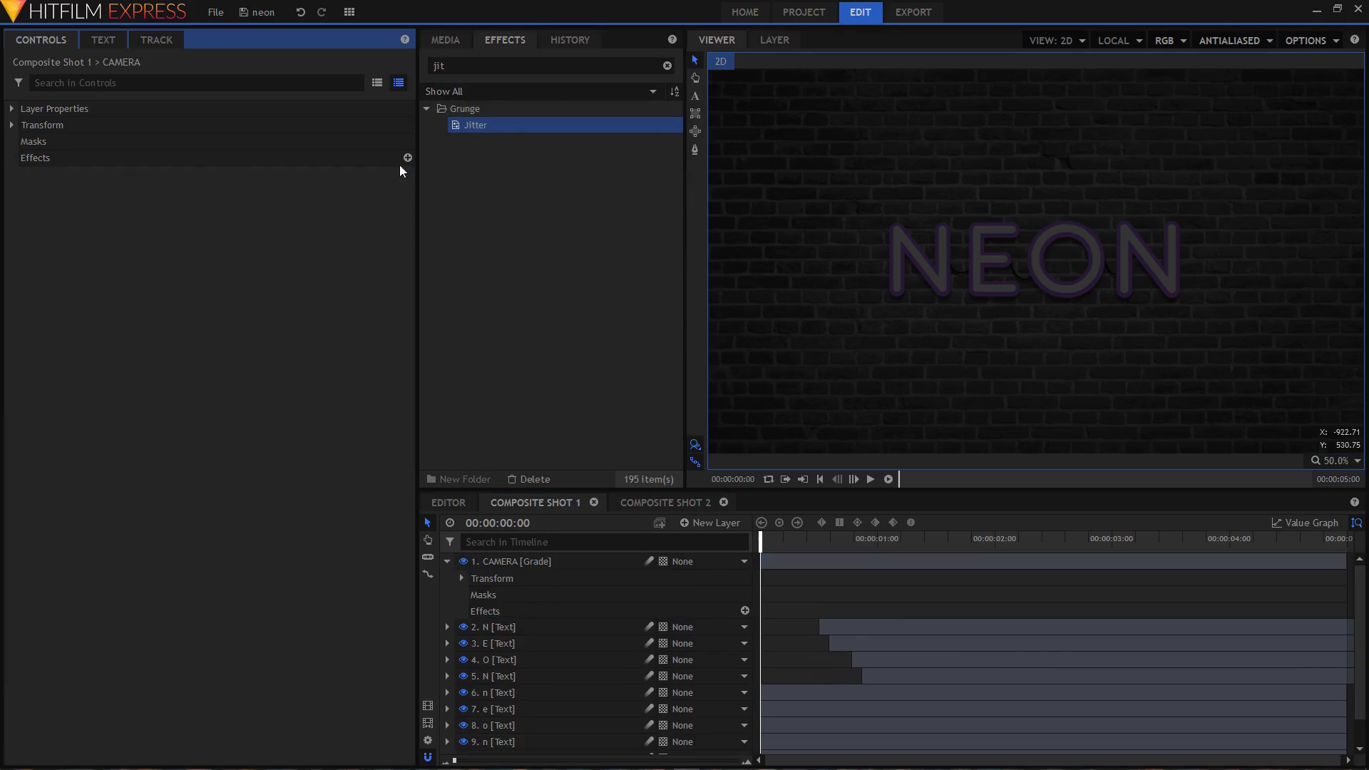
Apply the Shake effect from the Grunge category to the CAMERA grade layer and collapse the layer
double_click(464, 109)
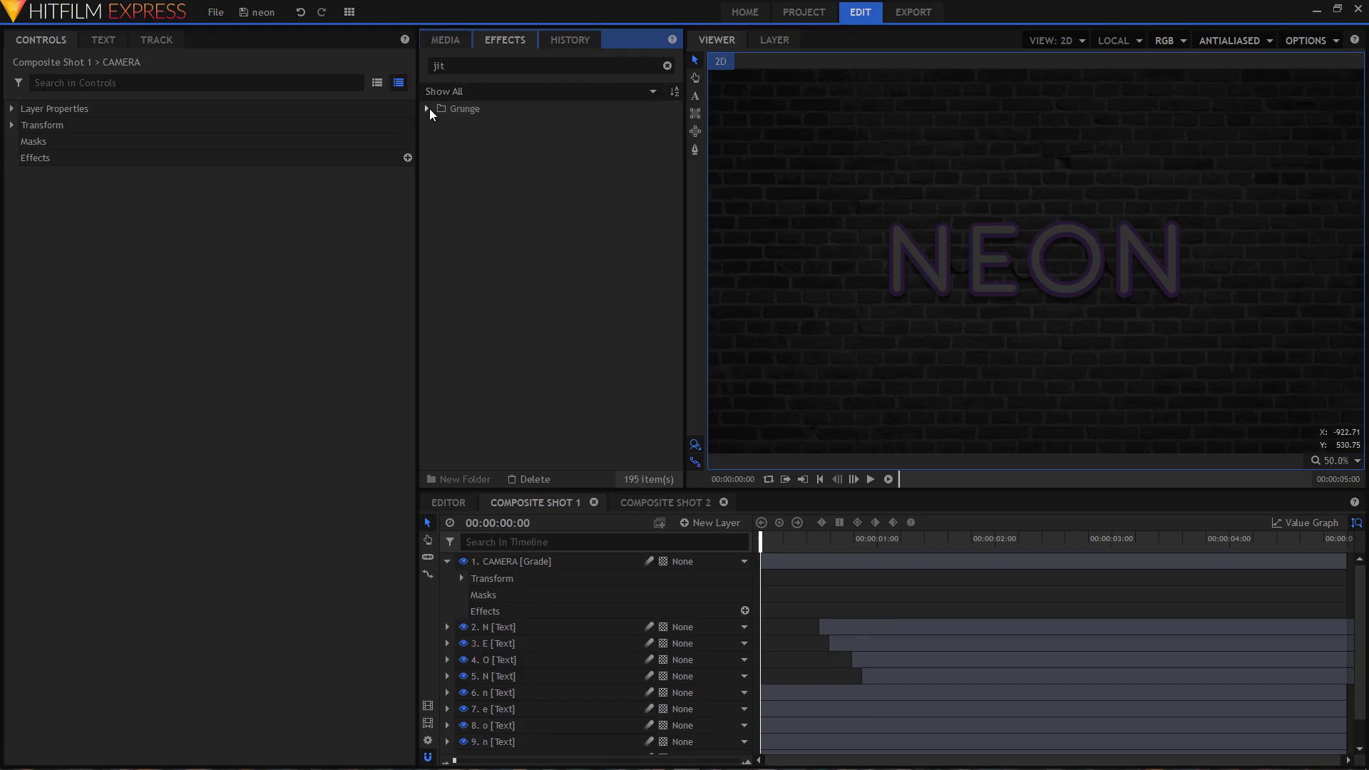
left_click(667, 65)
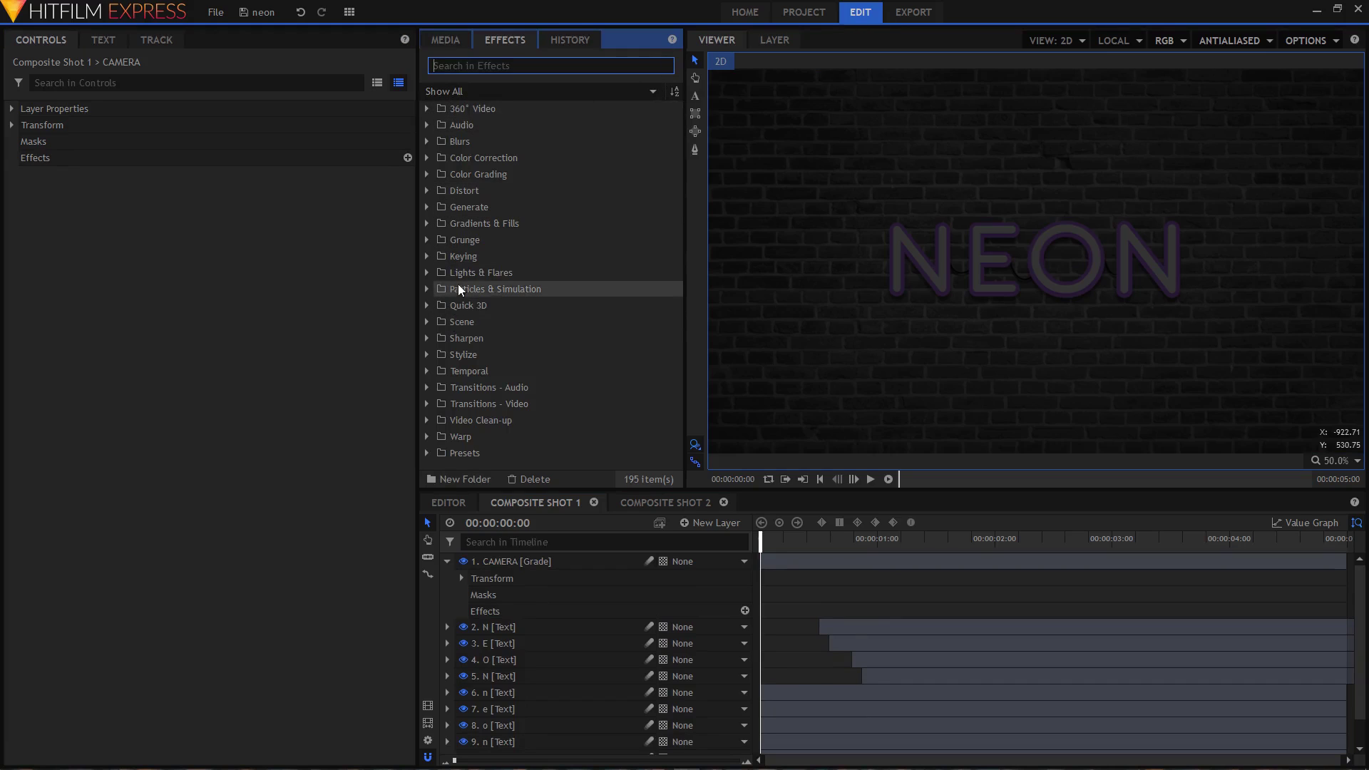
left_click(427, 239)
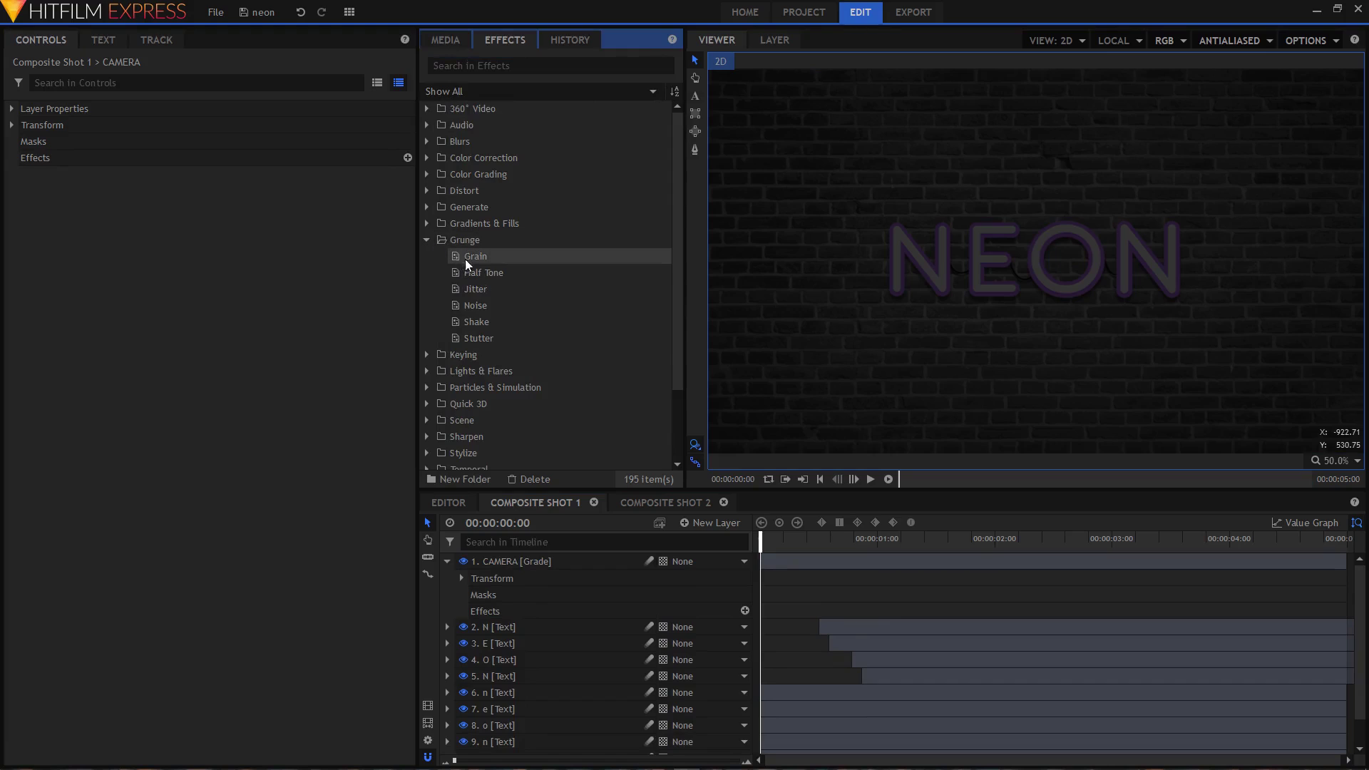
left_click_drag(476, 318, 519, 566)
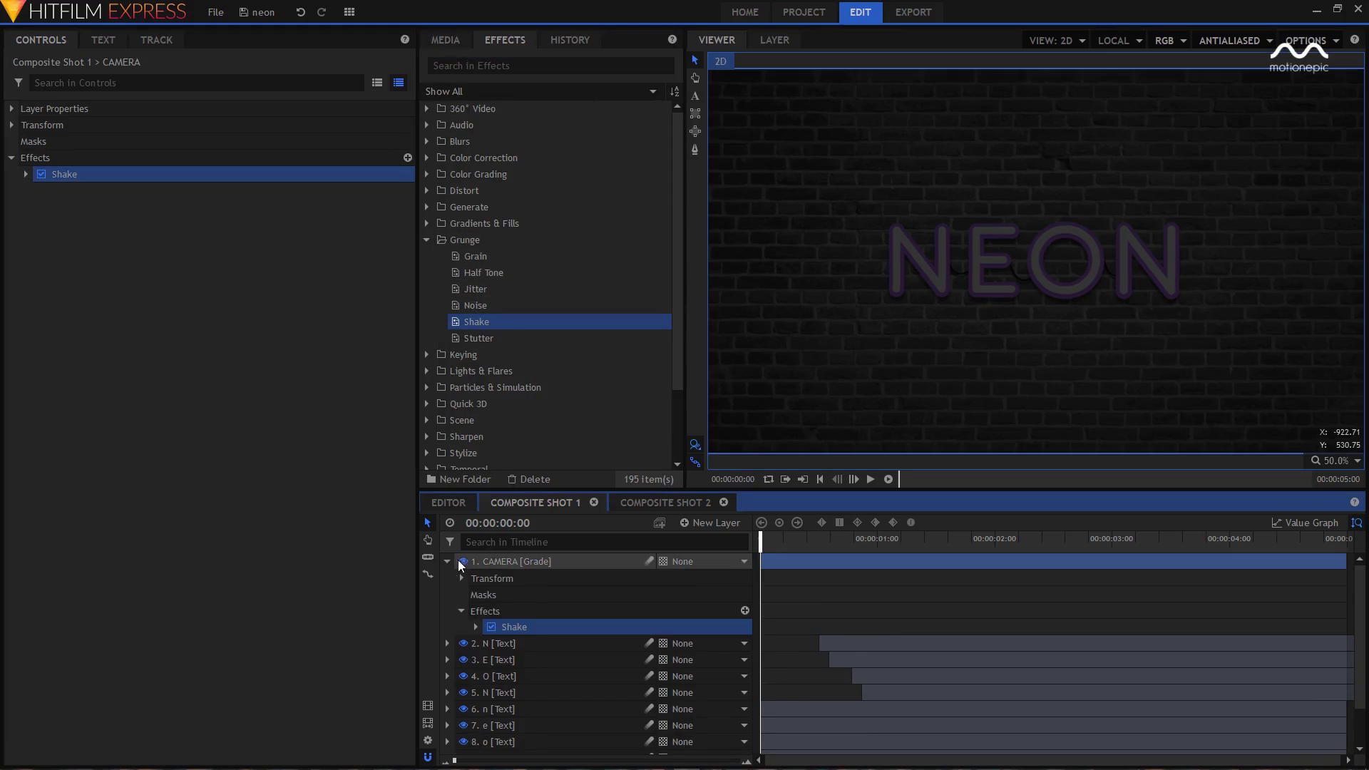
left_click(448, 562)
Set the Shake effect's Amount to 4.0 and Smooth to 100
left_click(24, 174)
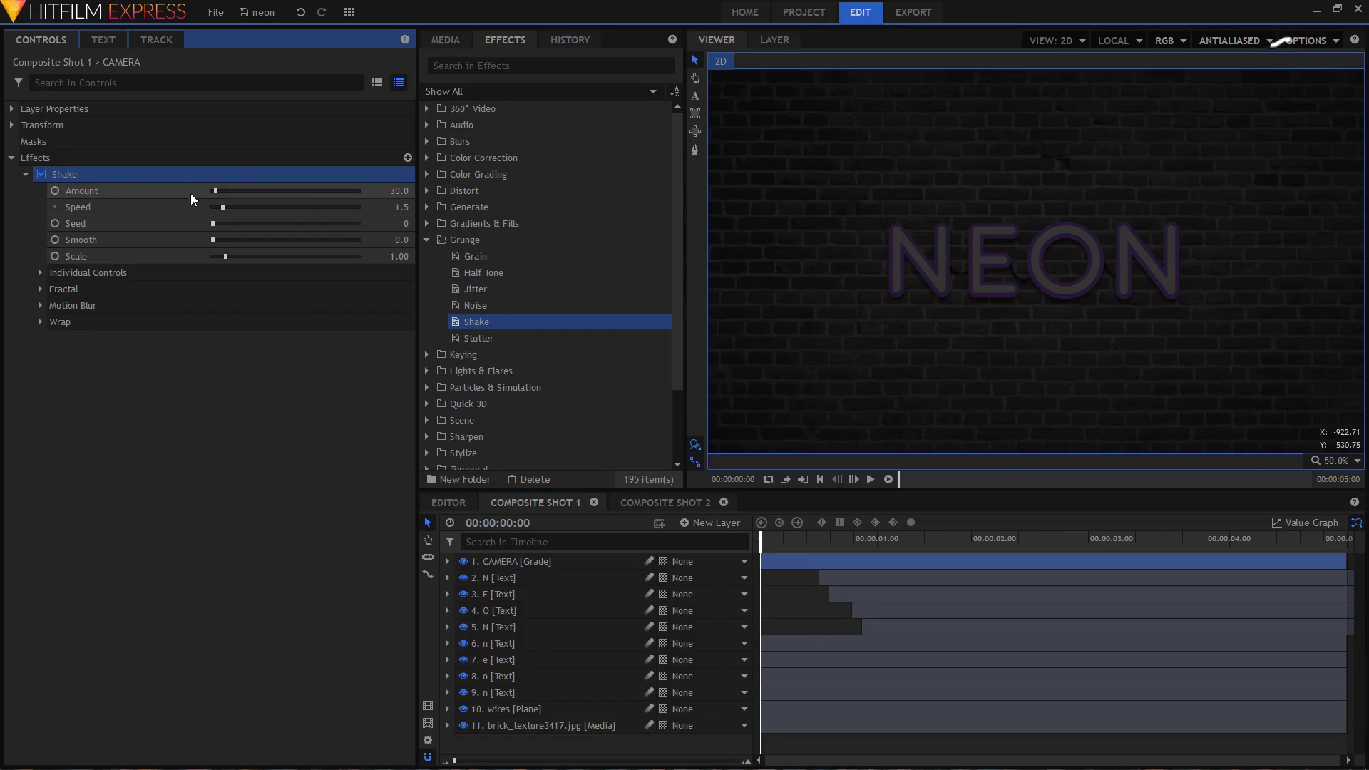
left_click_drag(399, 191, 395, 190)
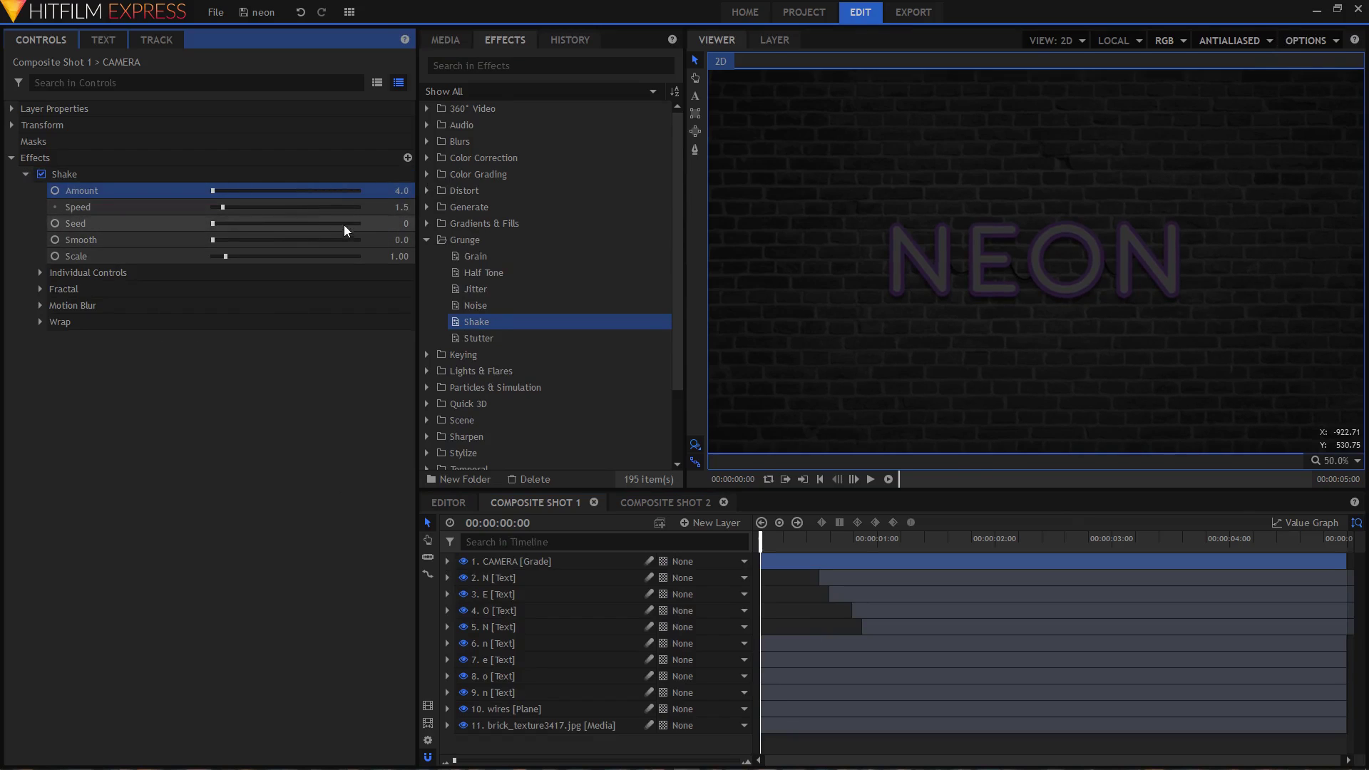
left_click(237, 240)
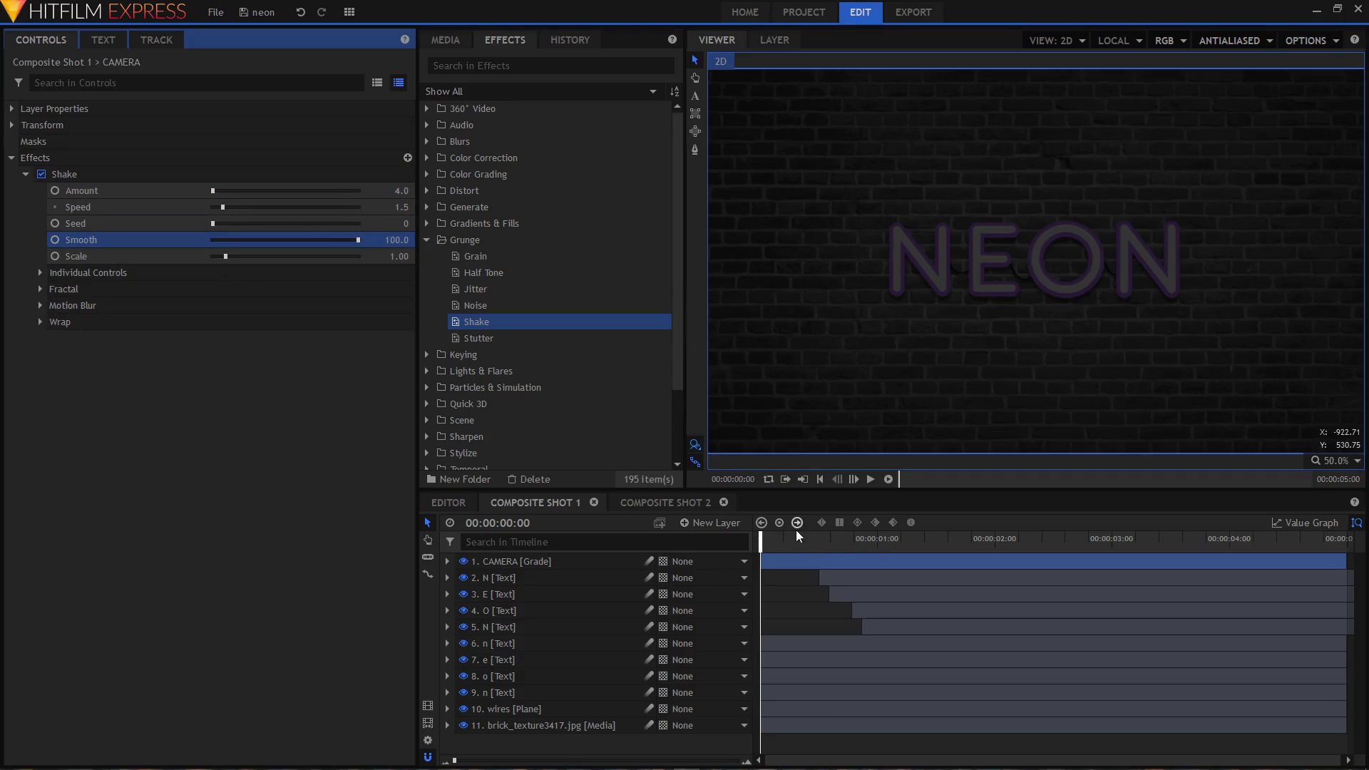
Set the viewer quality to Half and play the composite shot to preview the camera shake
mouse_move(771, 545)
left_mouse_down()
mouse_move(1060, 548)
mouse_move(762, 548)
left_mouse_up()
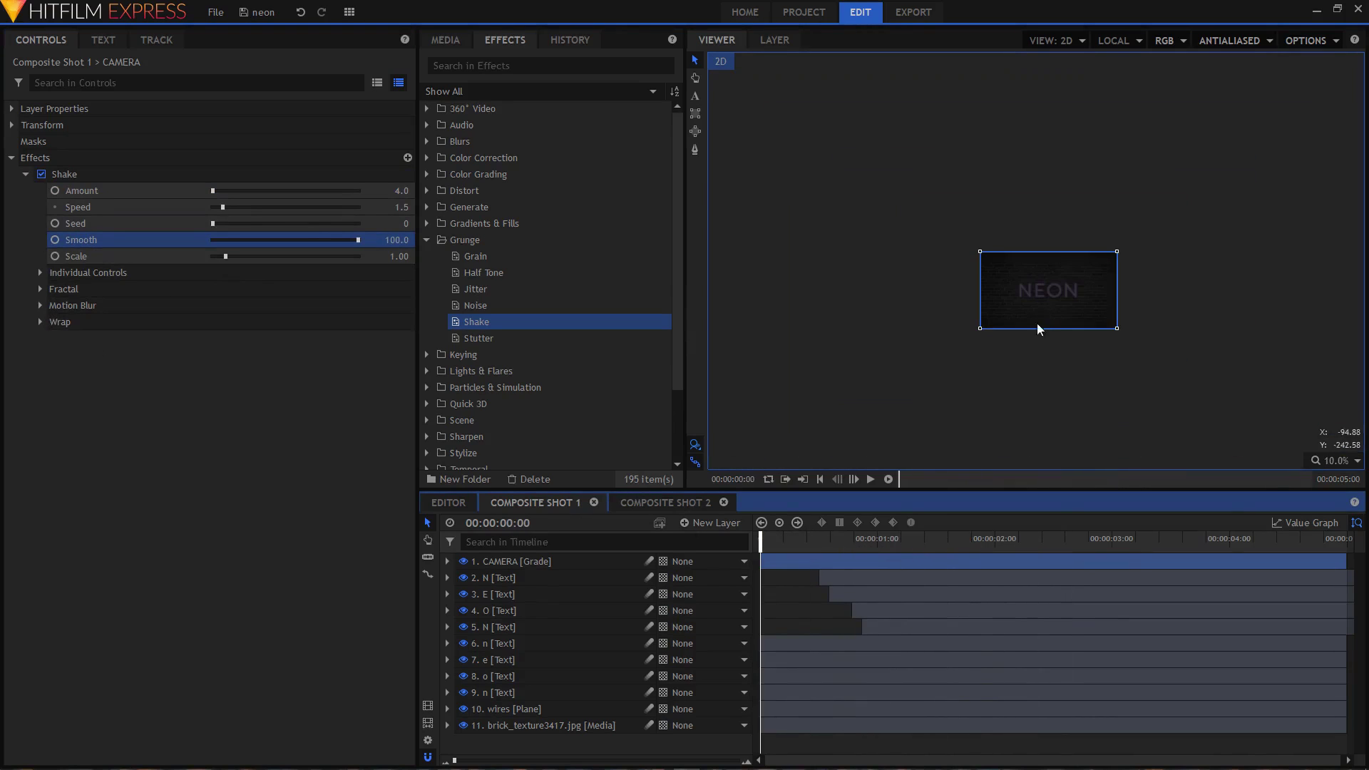
left_click_drag(1058, 327, 990, 400)
left_click(1256, 42)
left_click(1218, 95)
scroll(1125, 154, "down", 2)
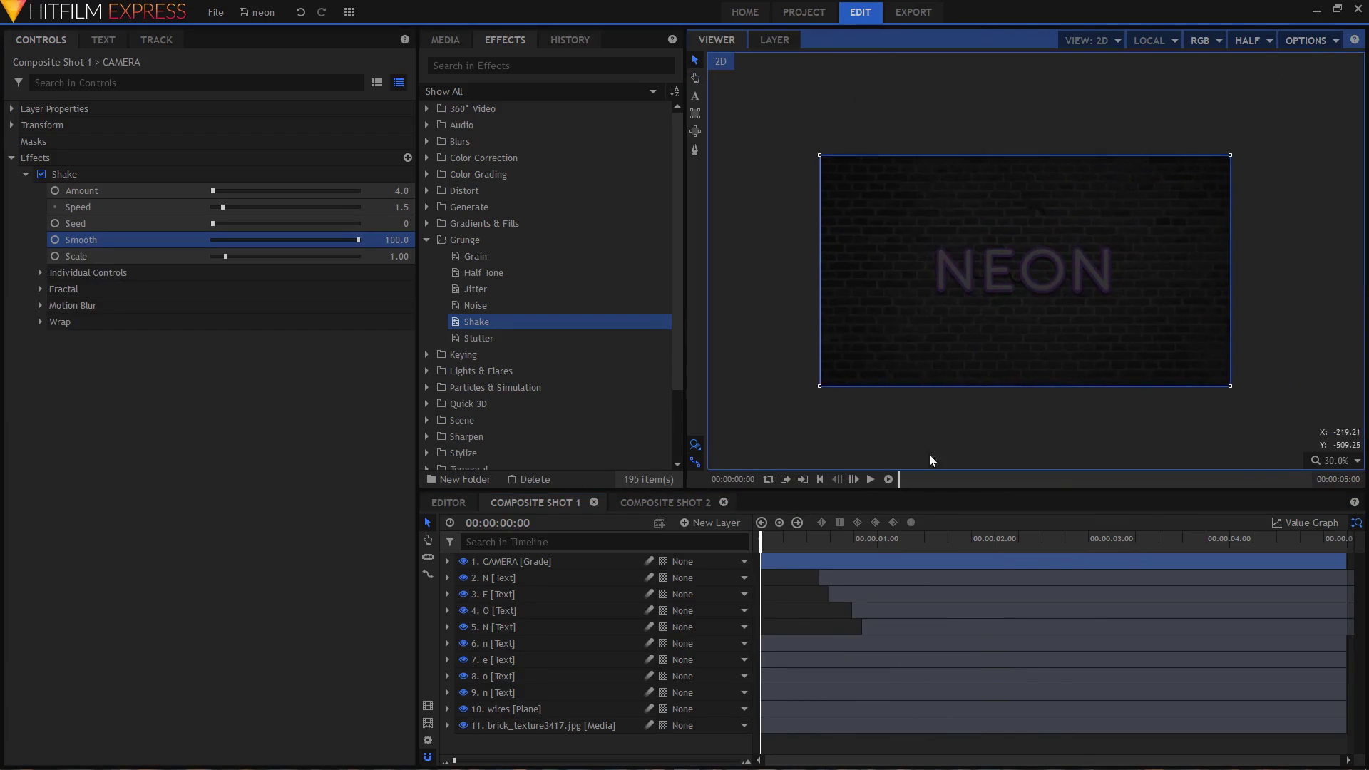
left_click(871, 482)
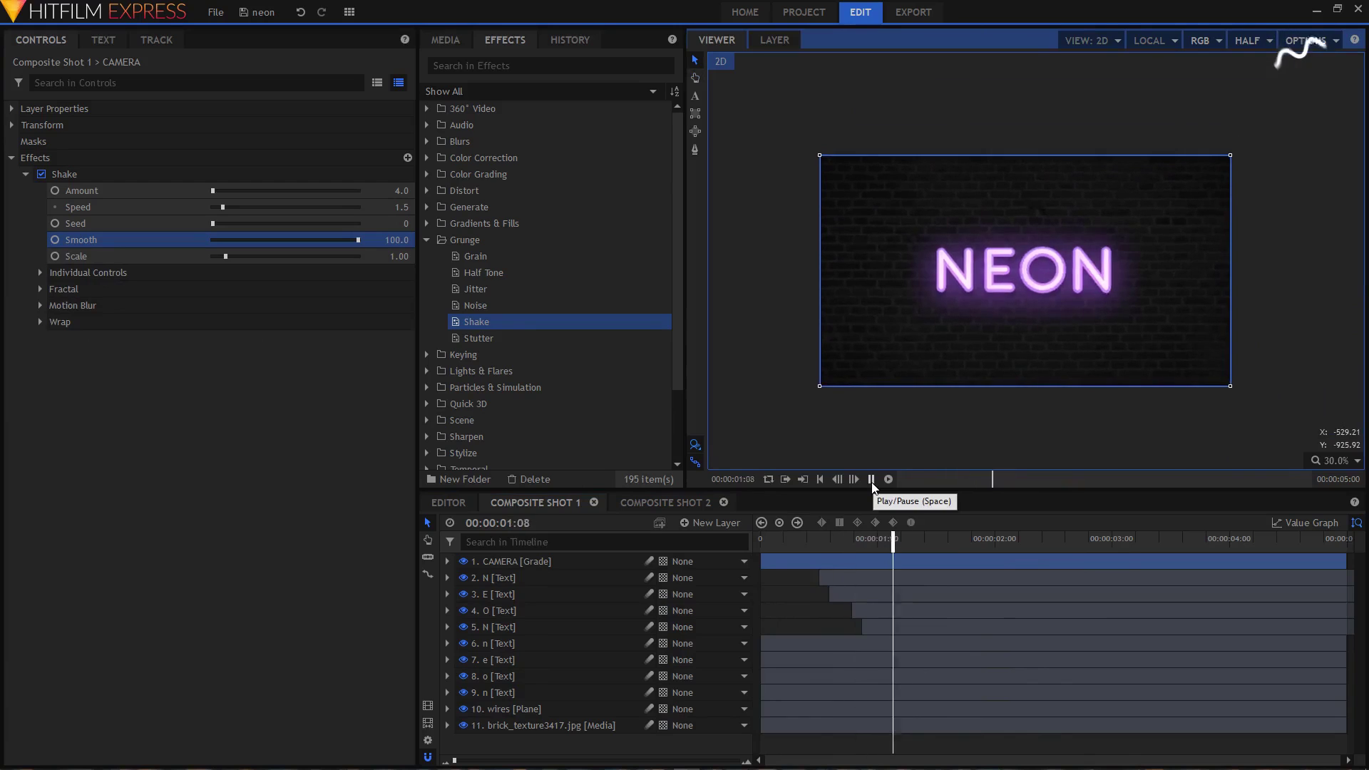
left_click(871, 484)
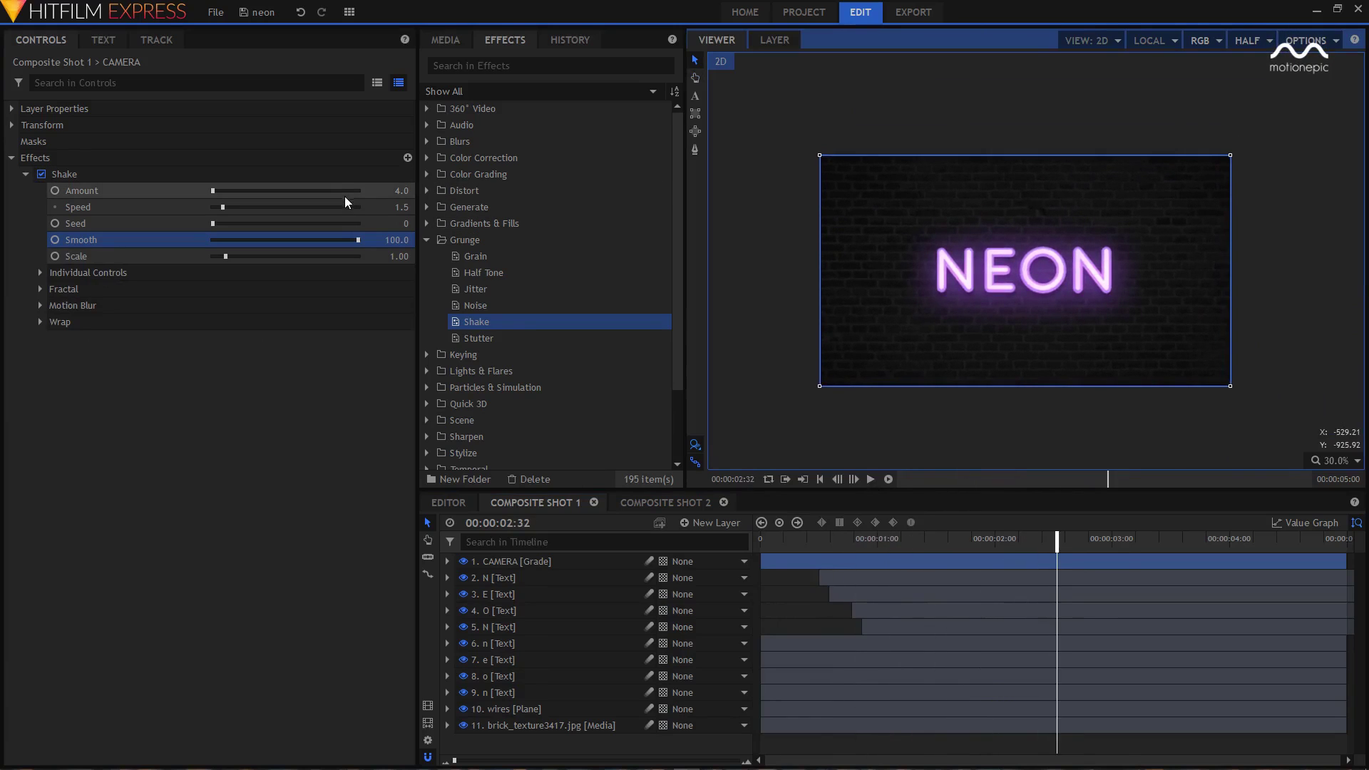
Set the Shake effect's Speed to 0.21 and play the composite shot again from the start
left_click(393, 201)
left_click_drag(398, 207, 308, 206)
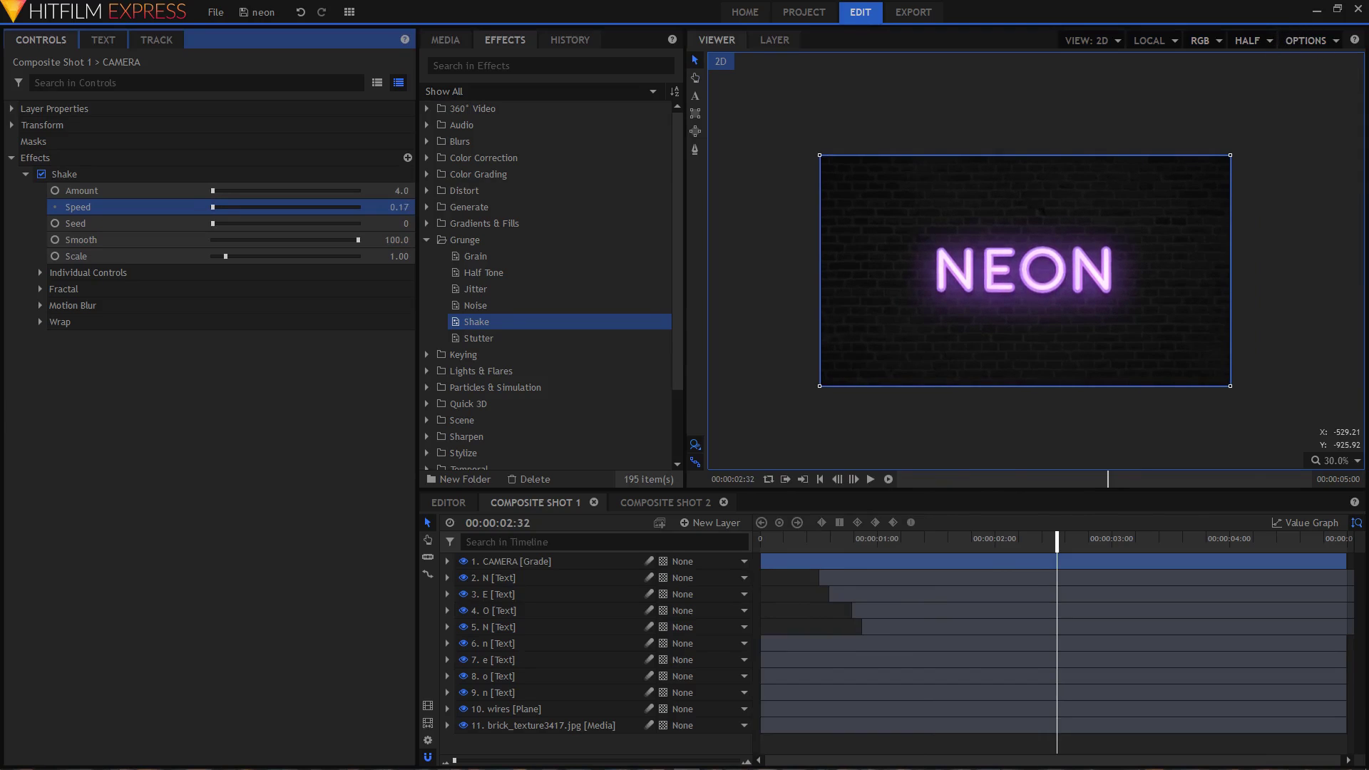
left_click(754, 539)
left_click(870, 479)
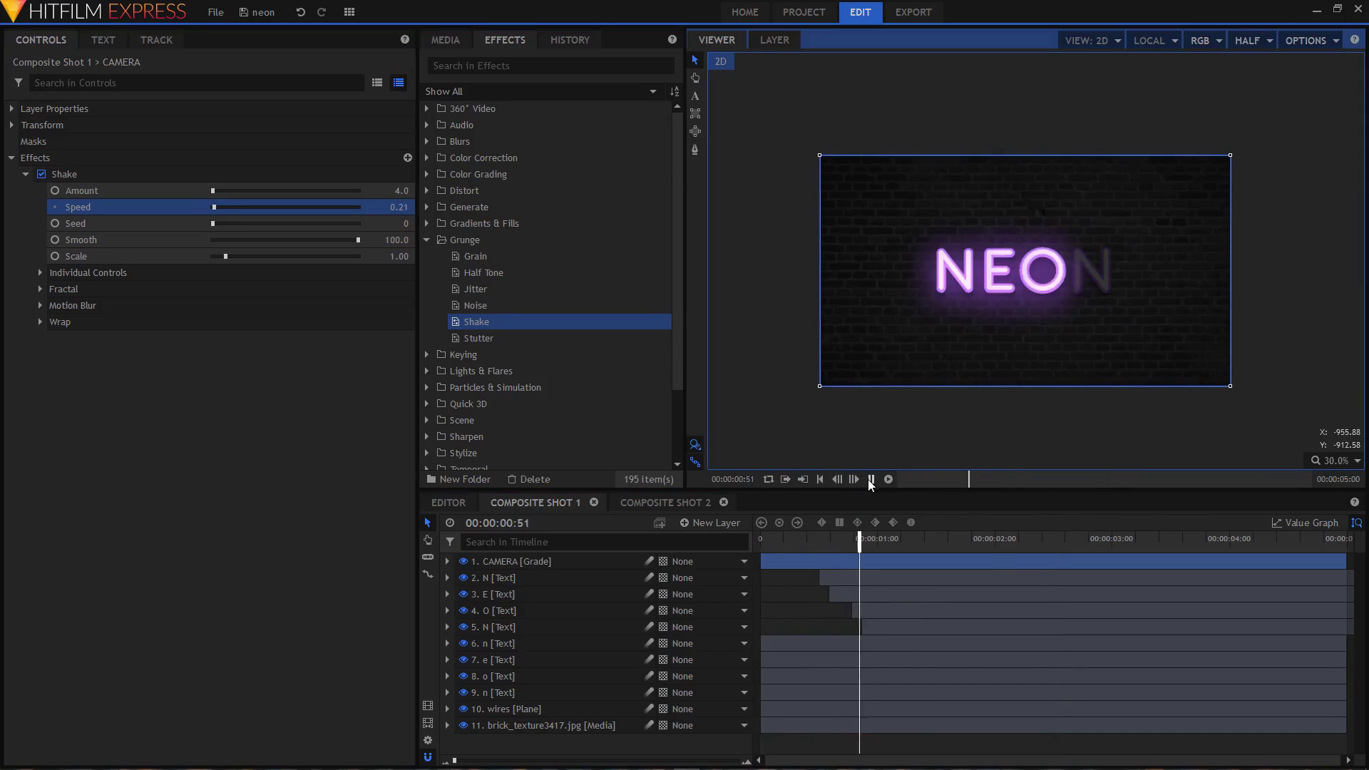
scroll(1019, 250, "up", 1)
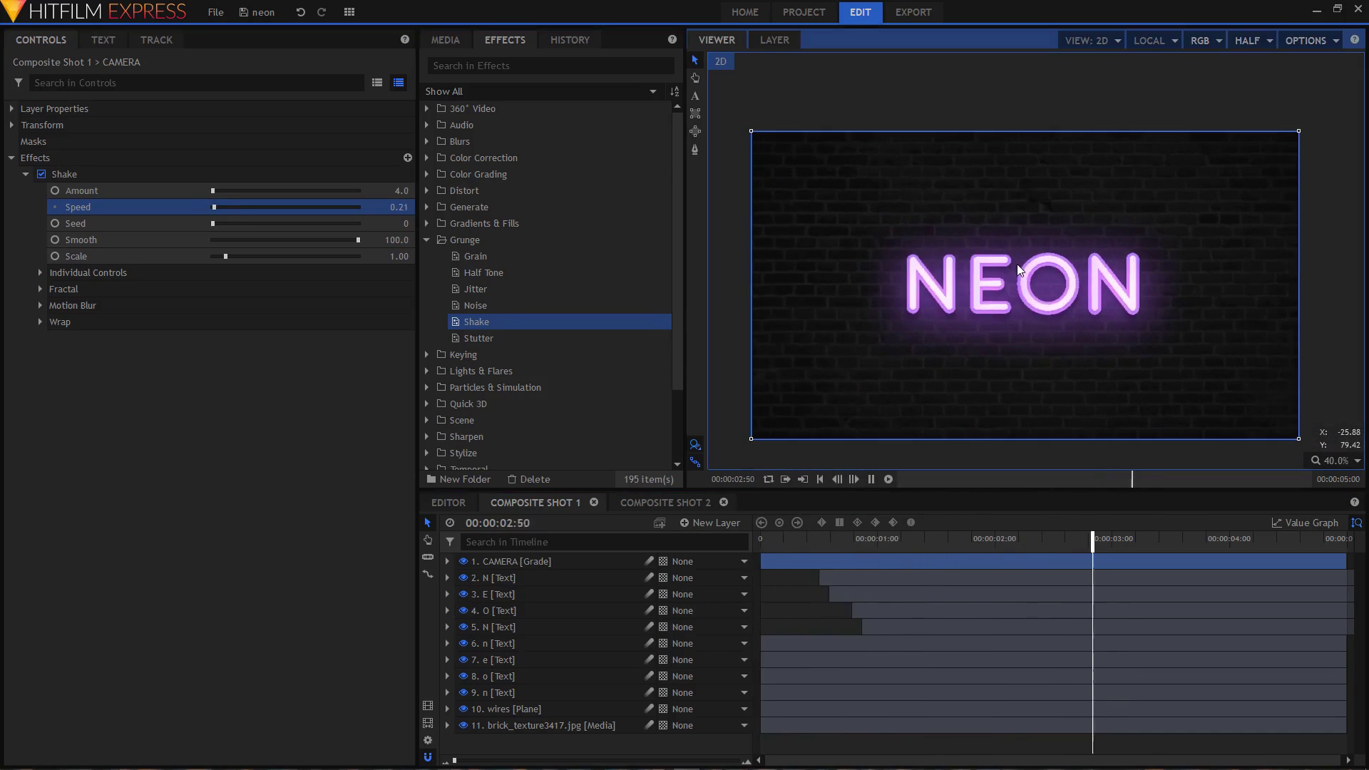
Play the composite shot to check the slower camera shake, and collapse the Shake effect's settings
scroll(1017, 264, "down", 1)
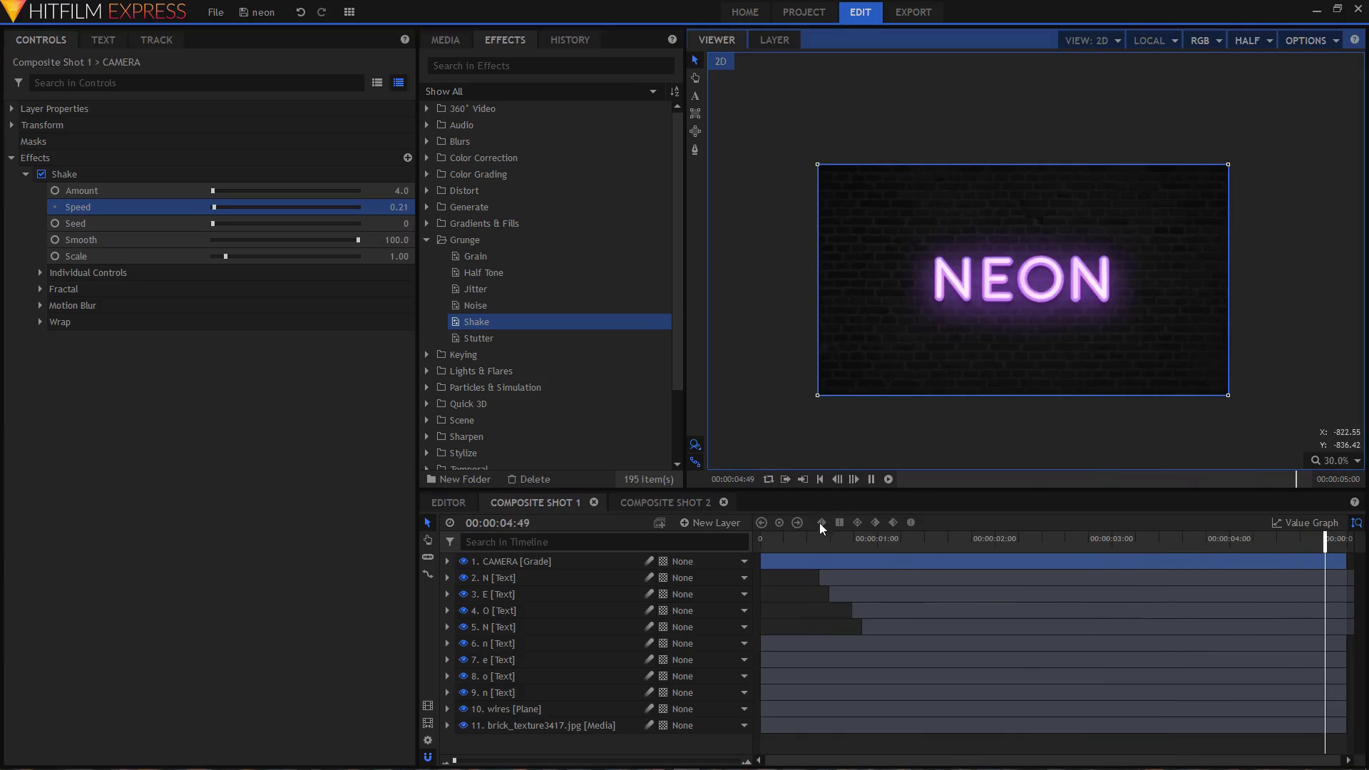
left_click(871, 484)
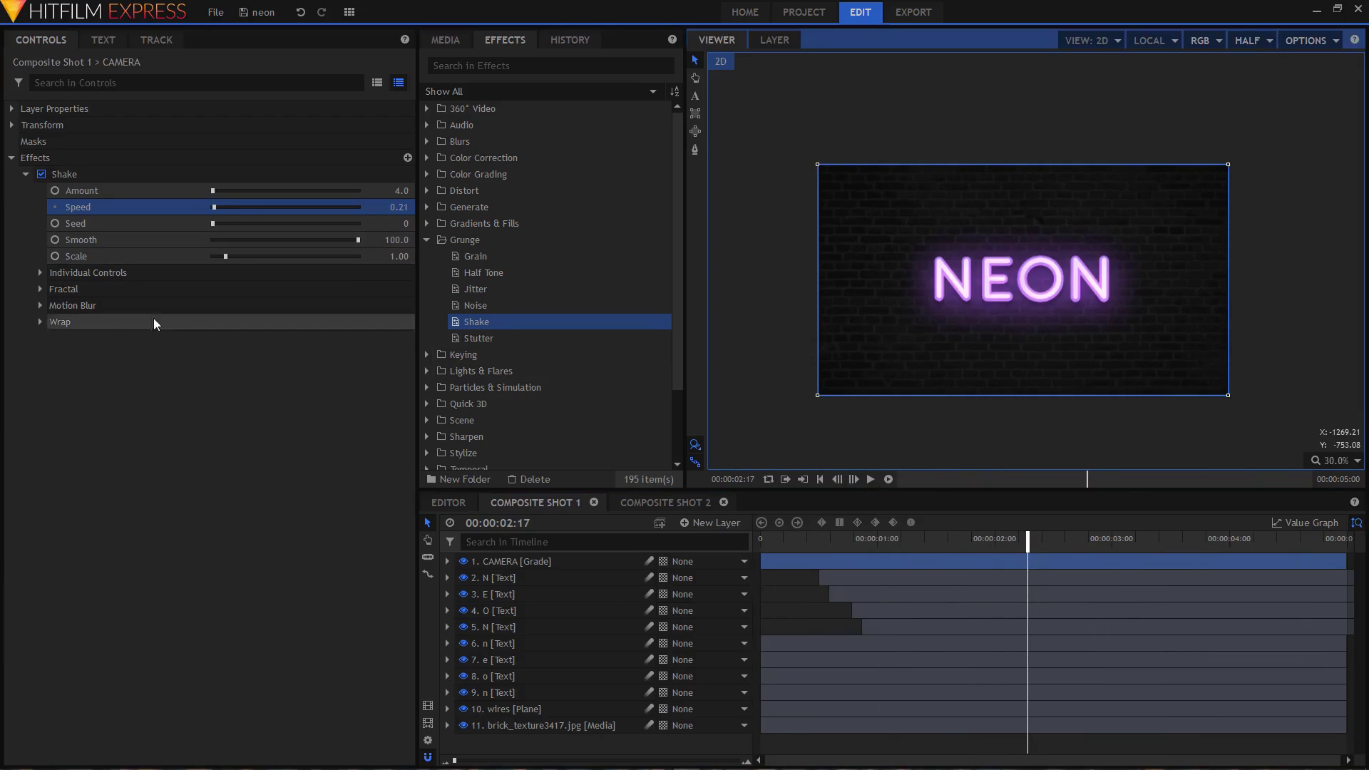
left_click(26, 175)
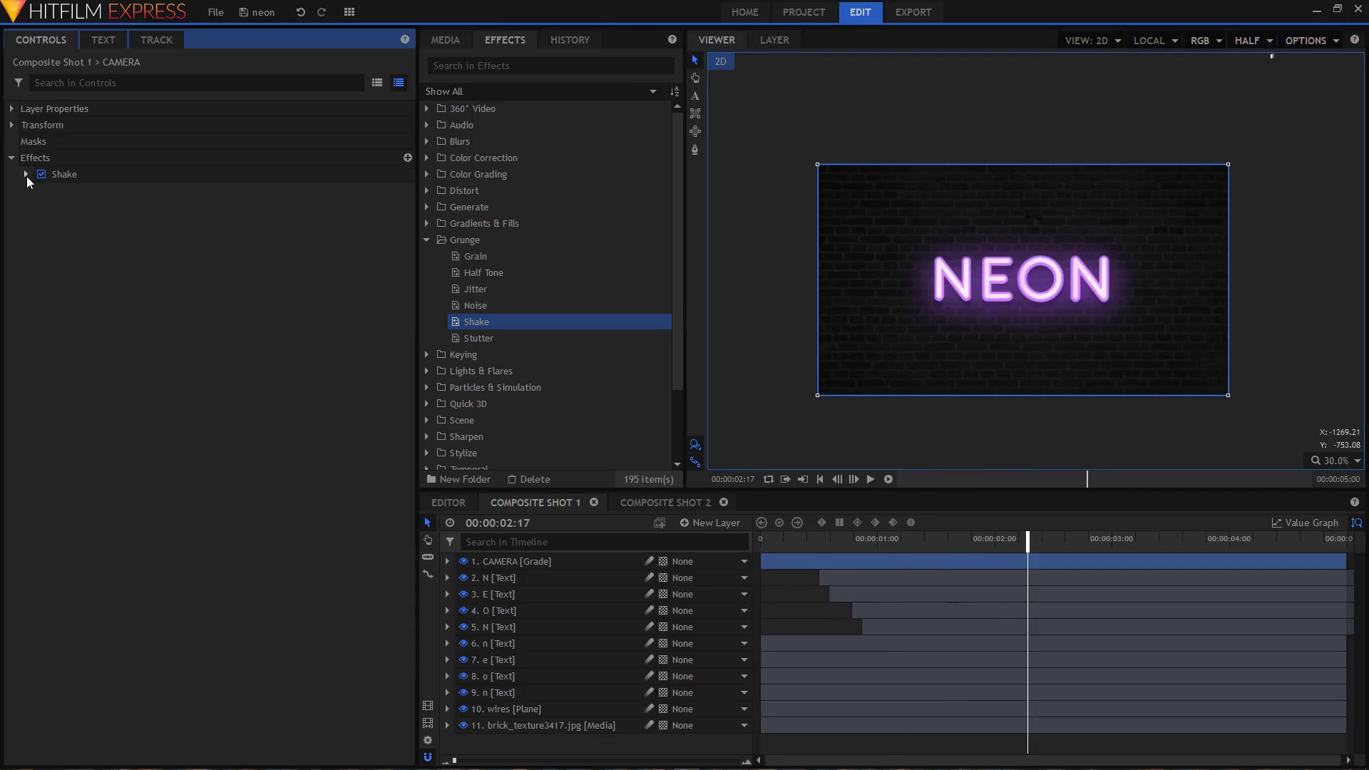
Keyframe the CAMERA grade layer's Scale at 100% at the start of the composite shot
left_click(557, 564)
left_click(446, 562)
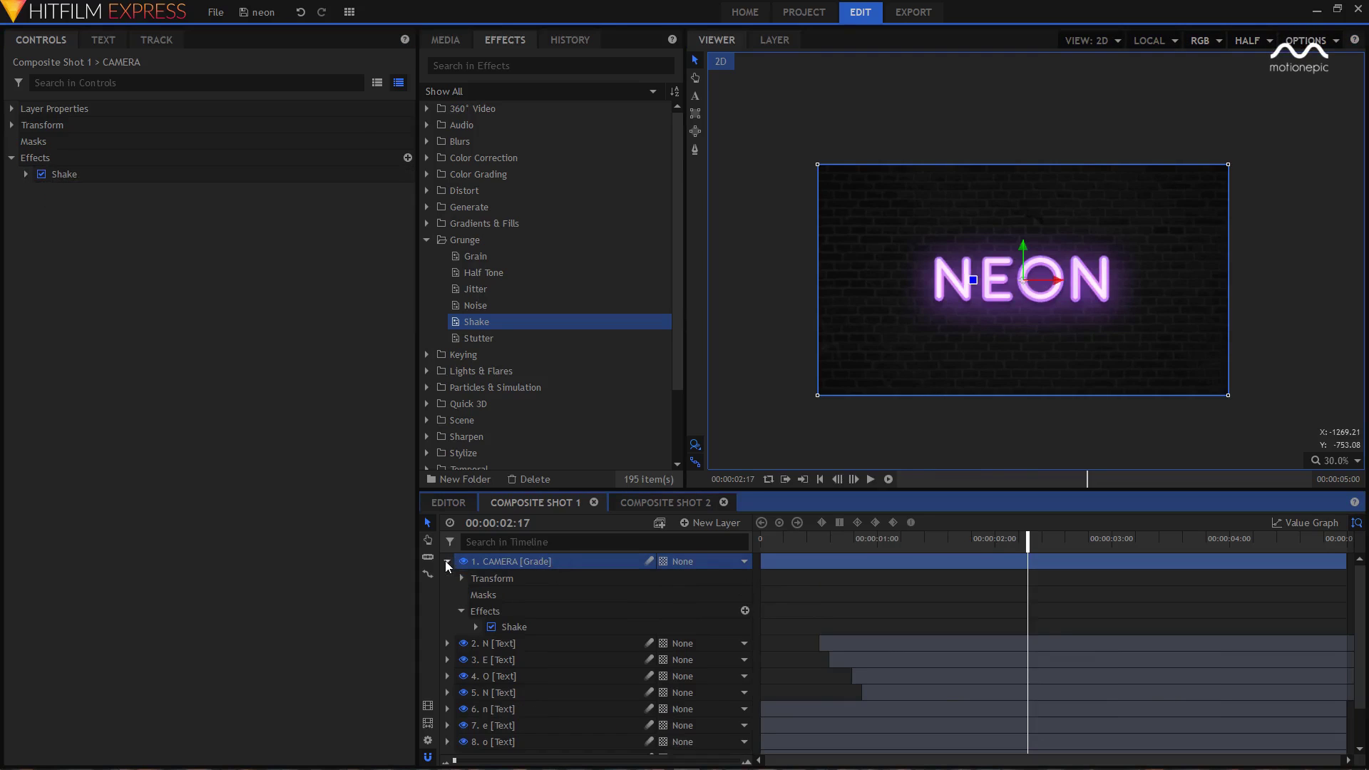
left_click(462, 611)
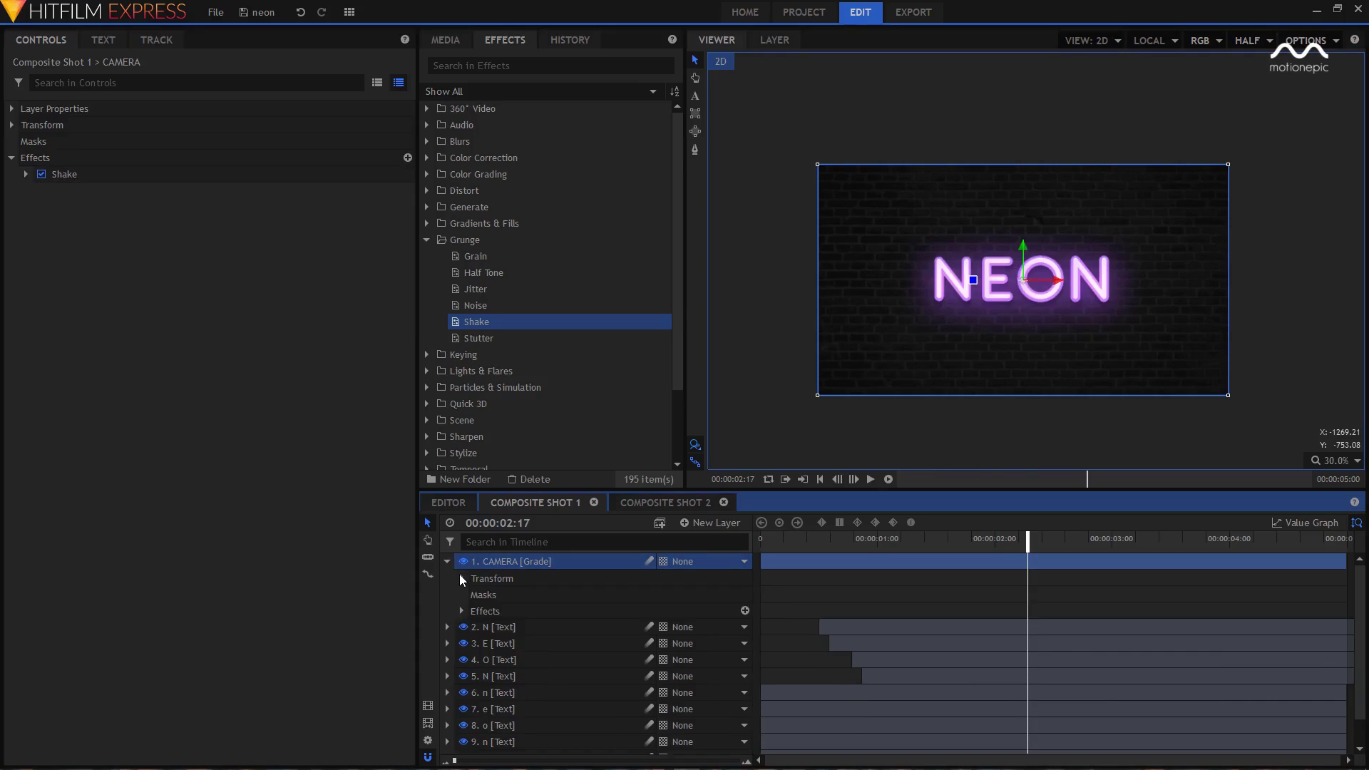
left_click(460, 578)
left_click_drag(784, 540, 760, 541)
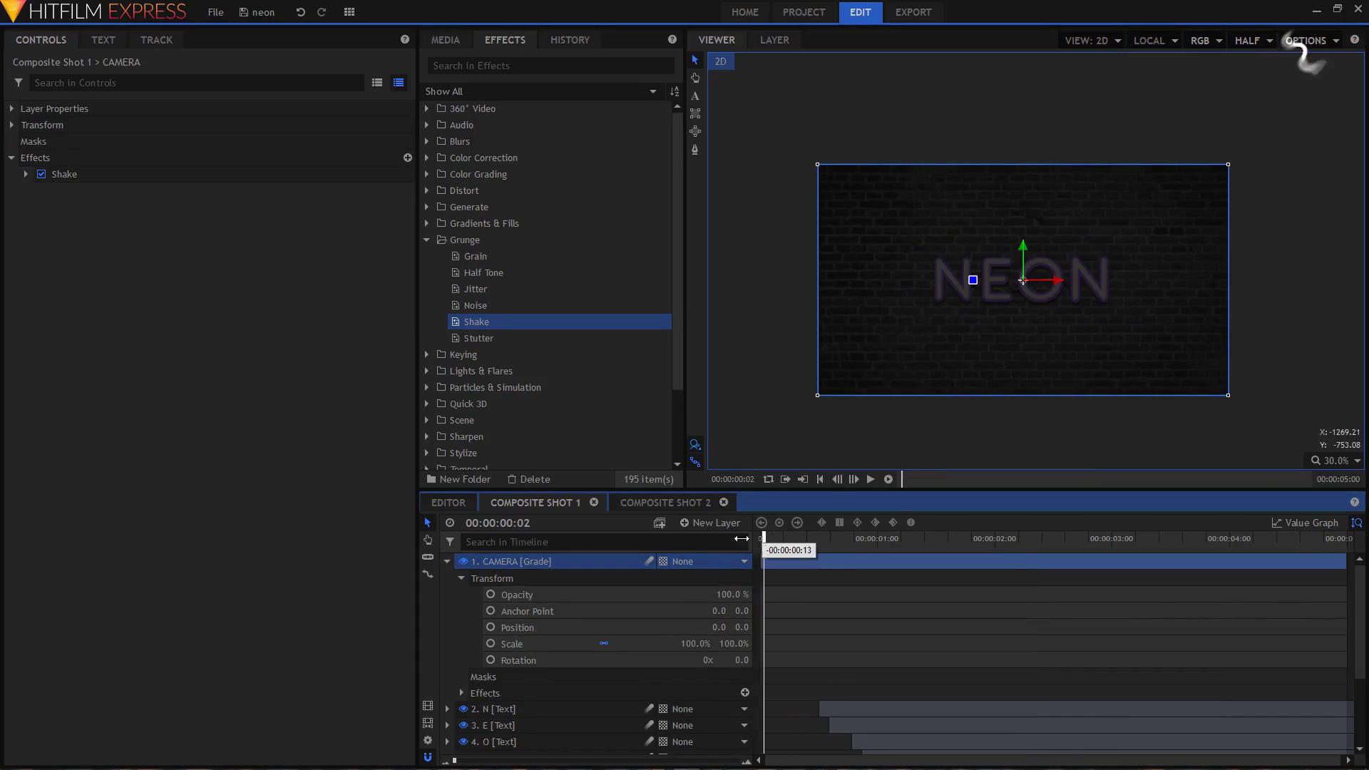
left_click(520, 643)
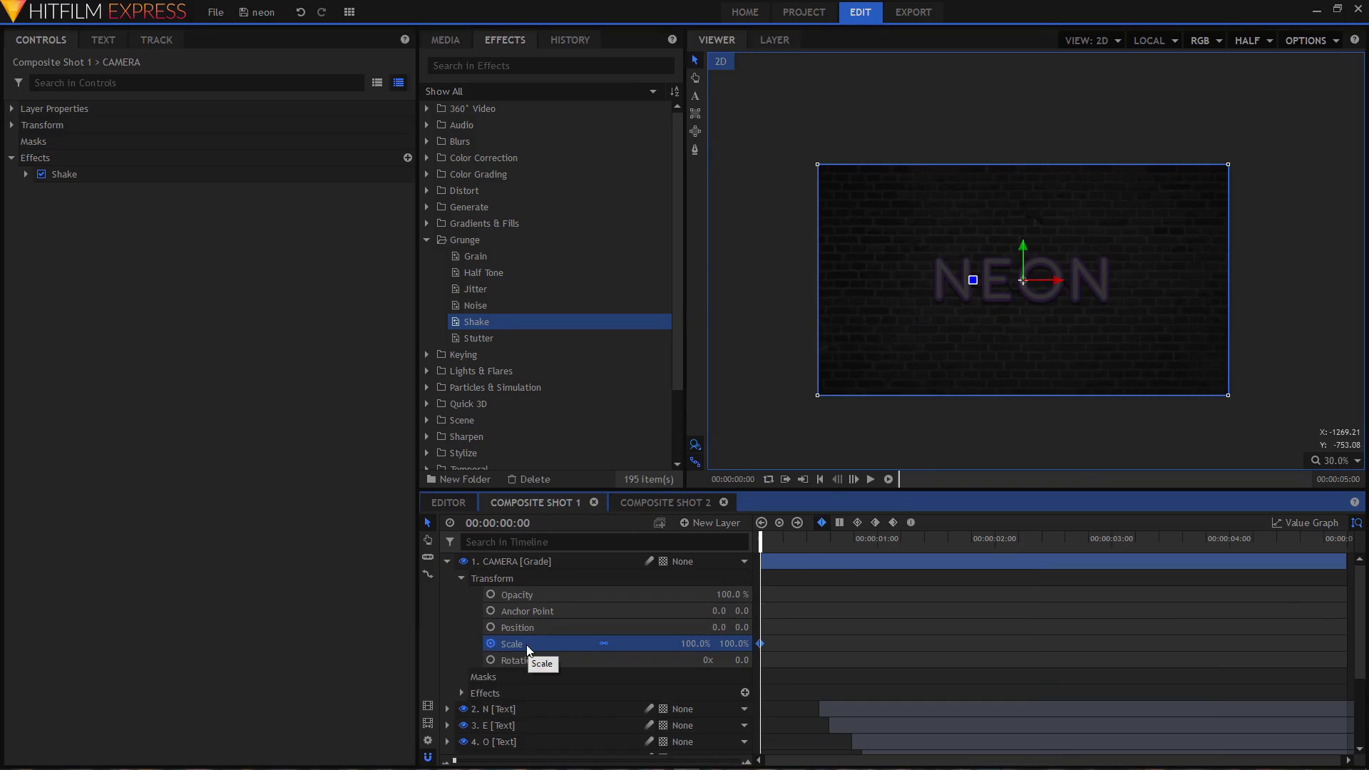
Set the CAMERA layer's Scale to 108% at 00:00:04:59, scrub through the shot, and collapse the layer
left_click_drag(761, 540, 1345, 538)
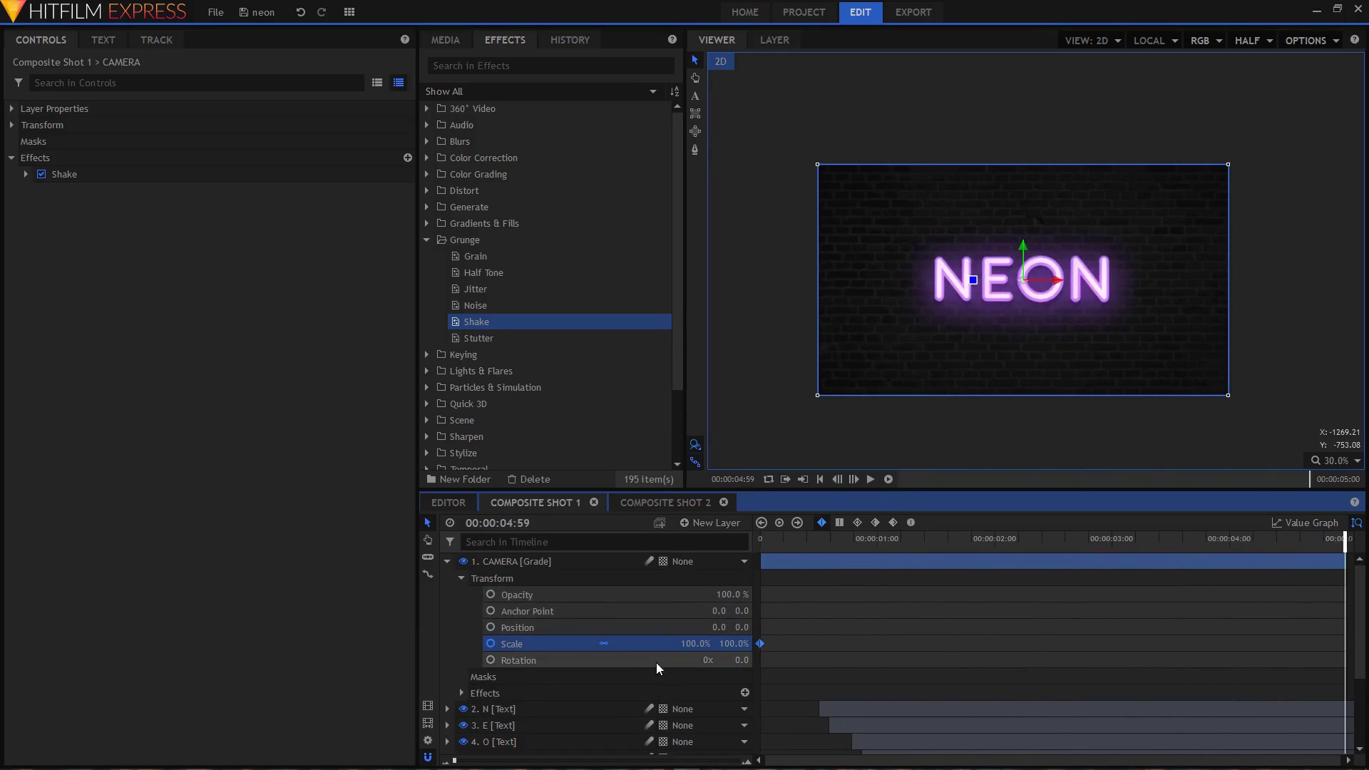
left_click_drag(695, 644, 701, 643)
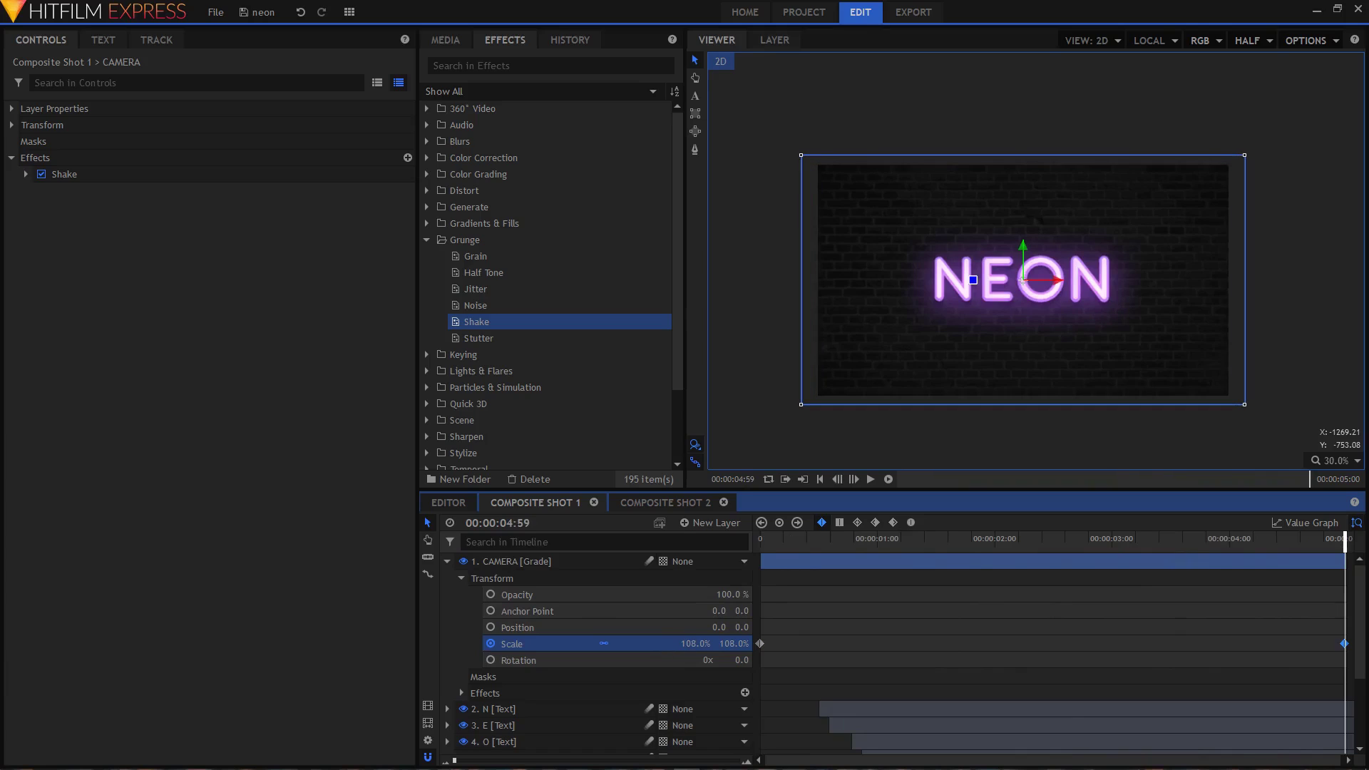
left_click_drag(763, 539, 1184, 544)
left_click(447, 561)
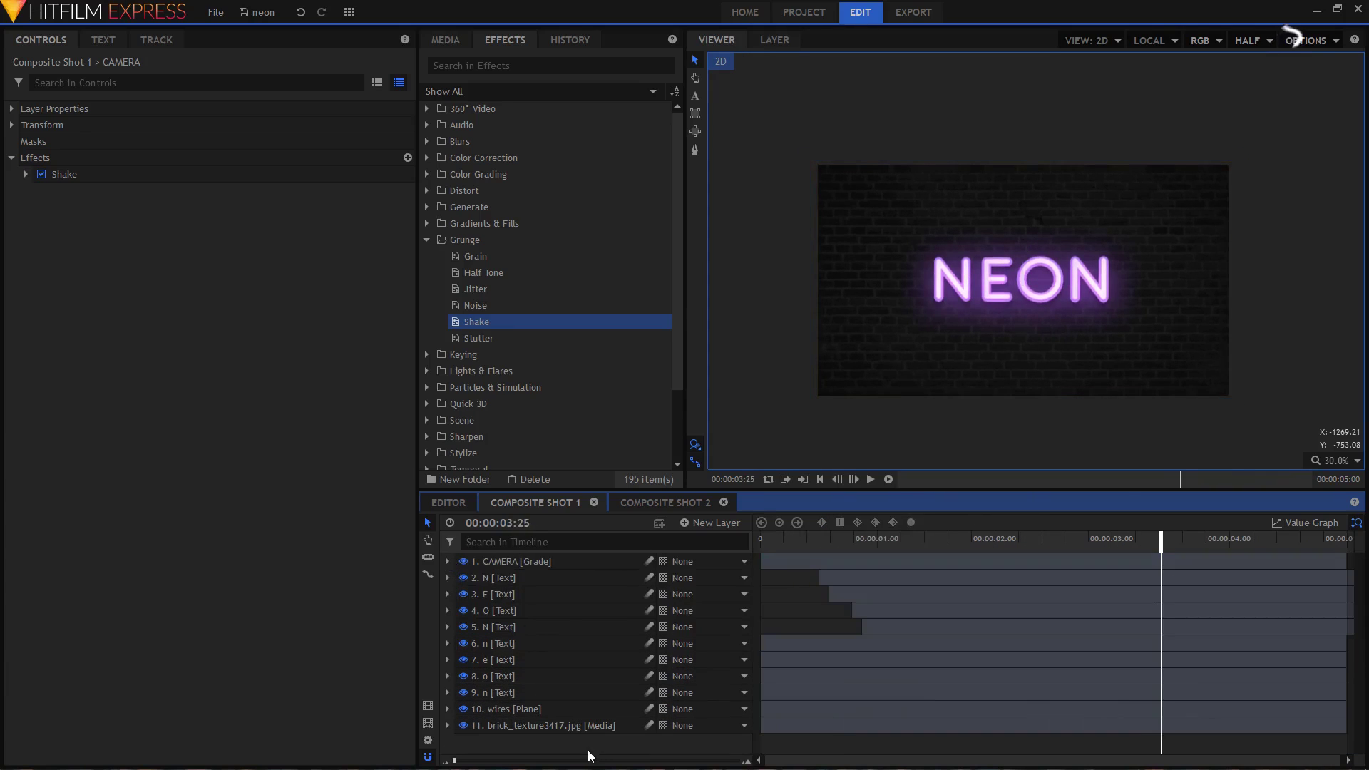
Parent all text layers, the wires plane and the brick texture to the CAMERA layer
left_click(512, 579)
left_click(536, 723, "shift")
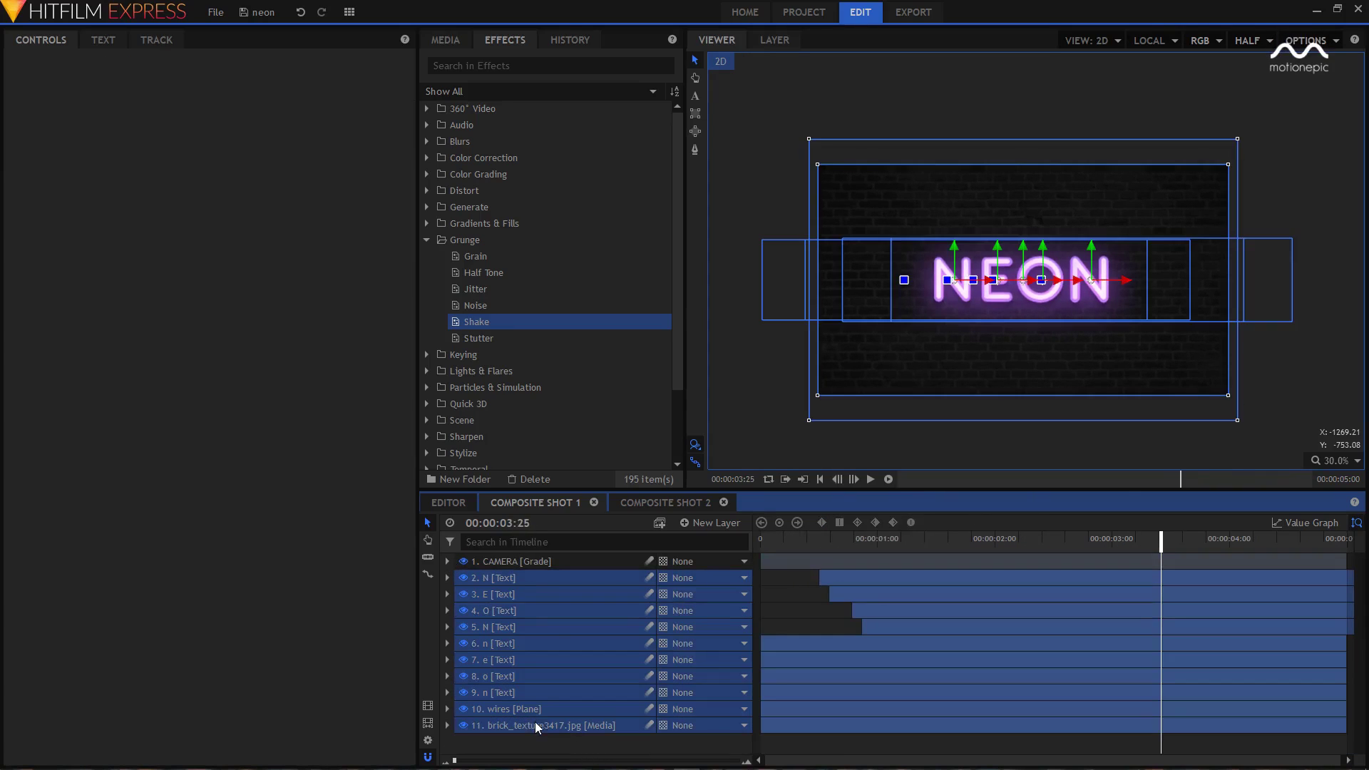
left_click(708, 576)
left_click(722, 608)
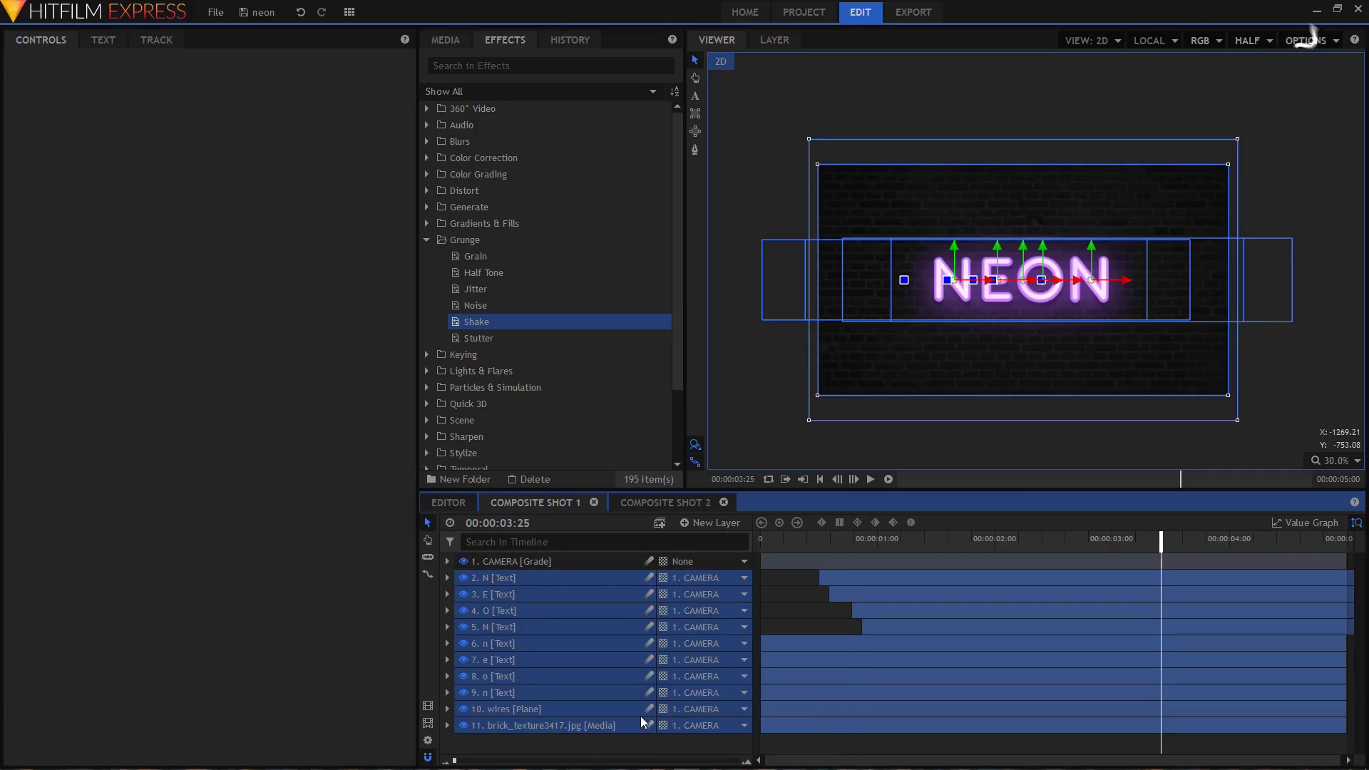
left_click(641, 741)
Set the CAMERA layer's Scale keyframe at the start of the shot to 105%
left_click_drag(777, 540, 758, 544)
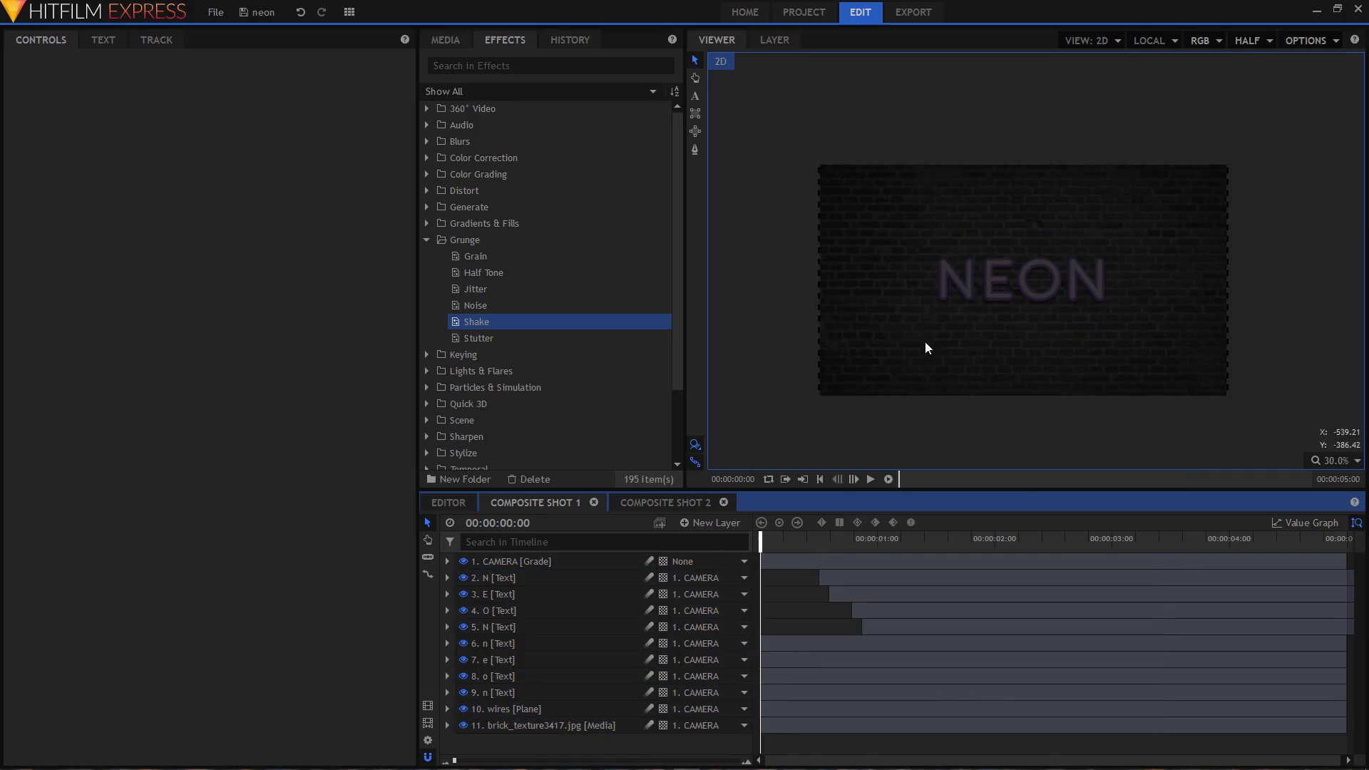
scroll(927, 348, "up", 2)
scroll(806, 330, "down", 1)
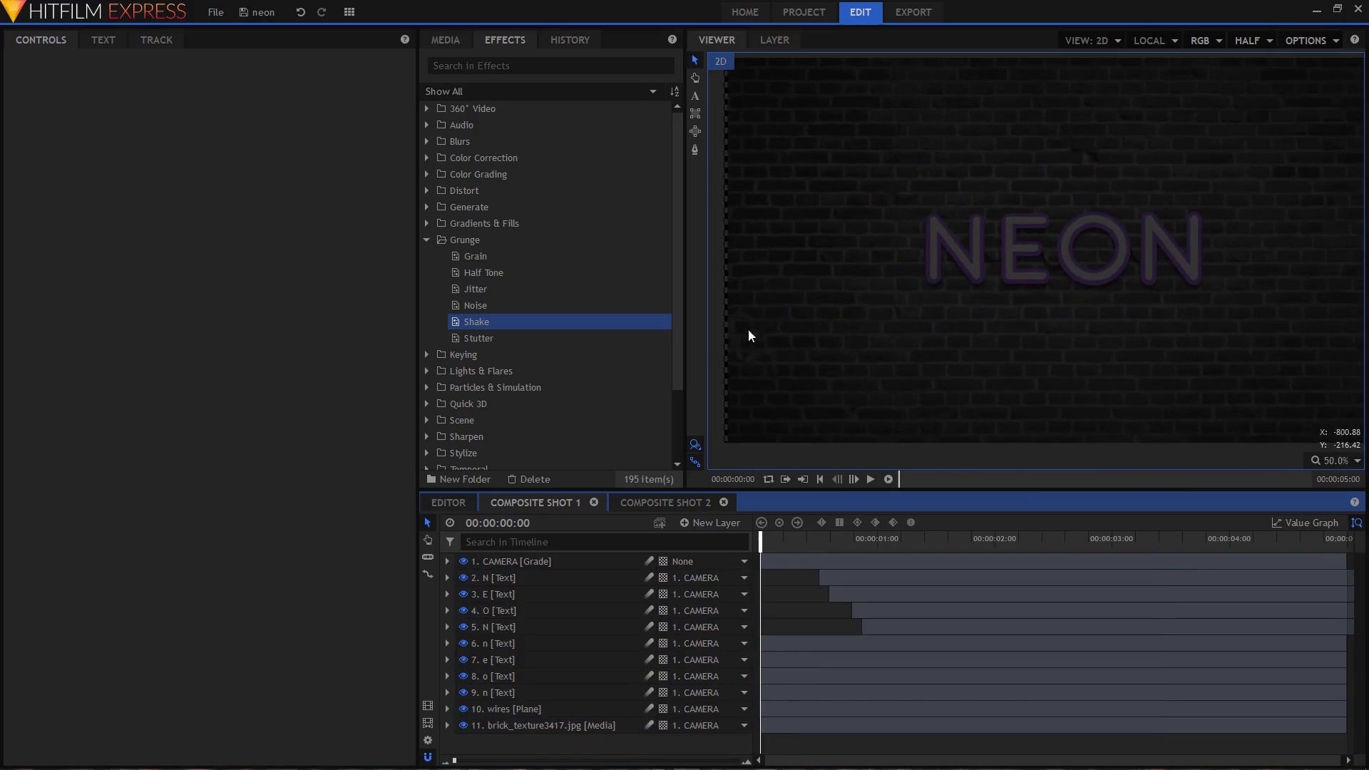
left_click(479, 564)
left_click(447, 562)
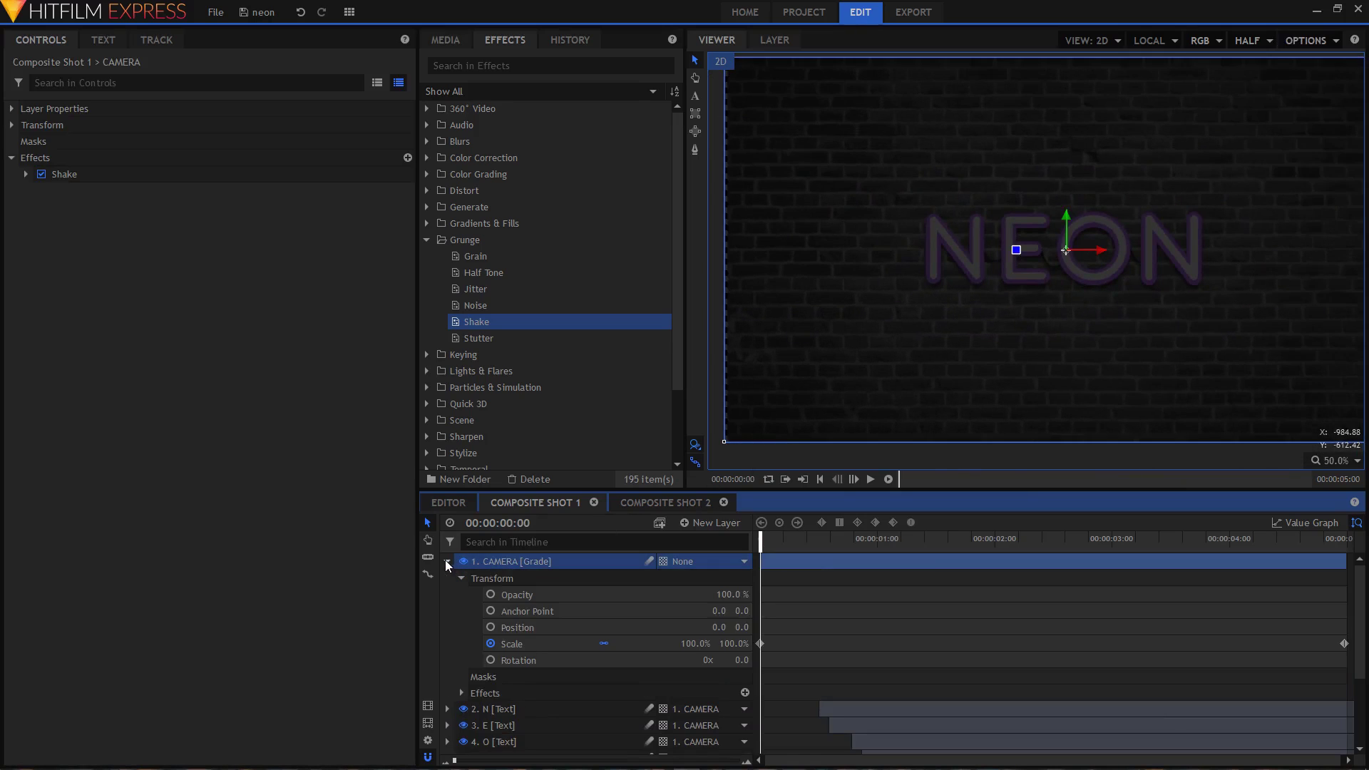
left_click(514, 643)
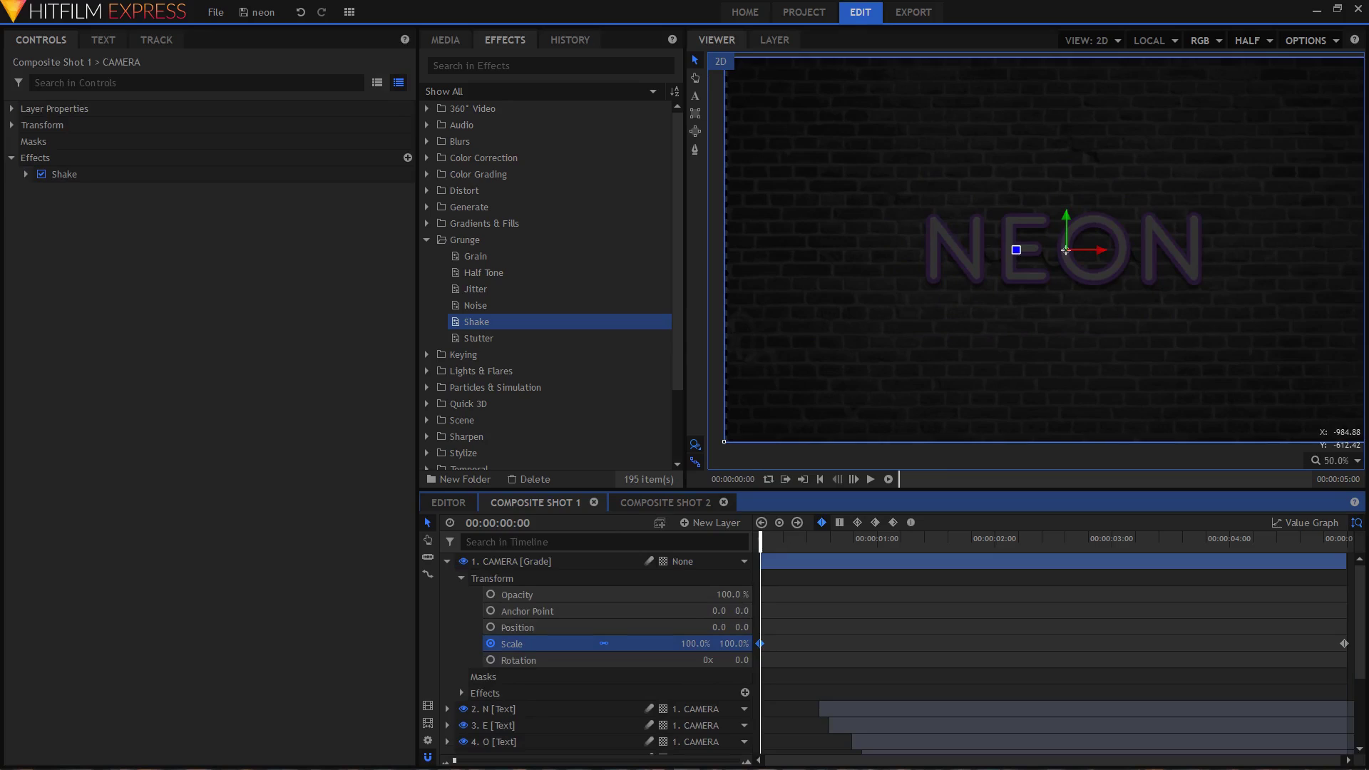
left_click_drag(694, 643, 698, 643)
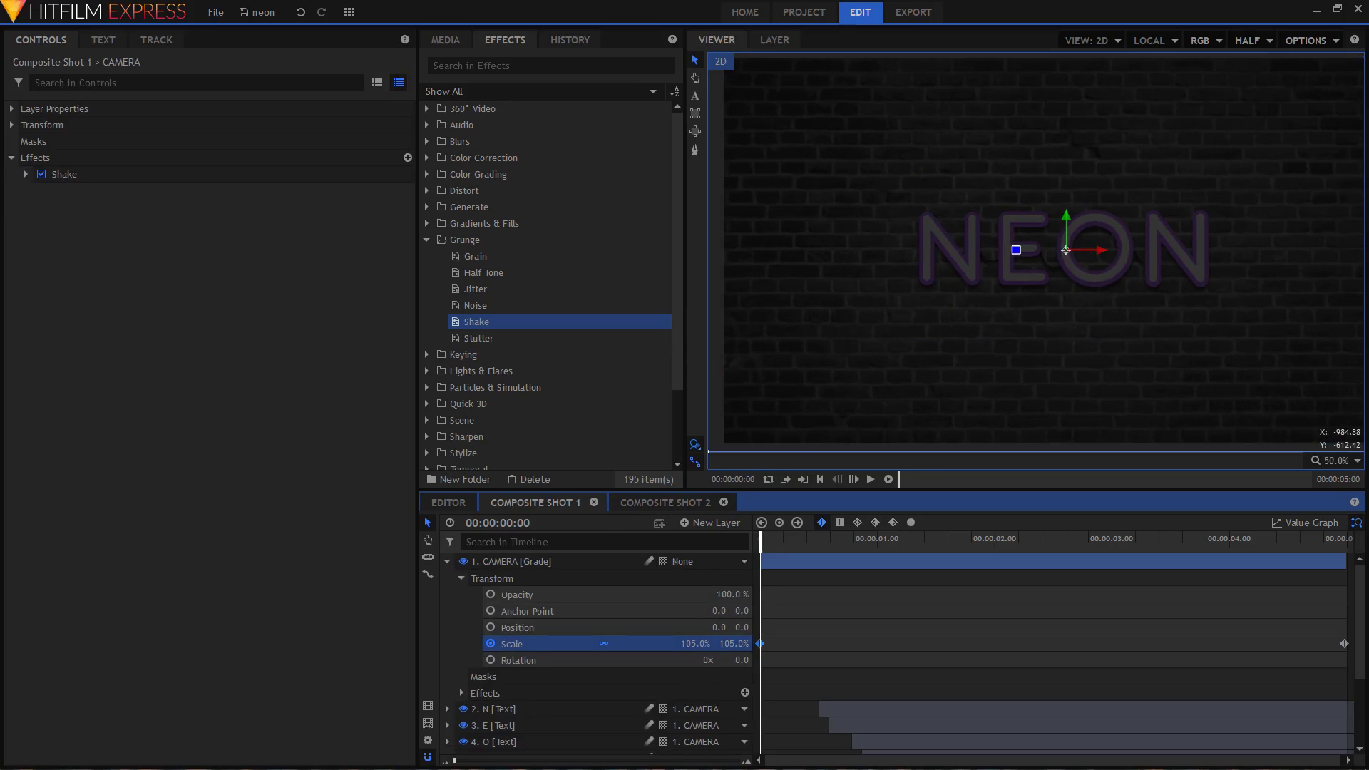
Set the CAMERA layer's ending Scale keyframe at 00:00:04:59 to 111% and collapse the layer
left_click(1344, 643)
left_click_drag(693, 643, 698, 644)
left_click(698, 644)
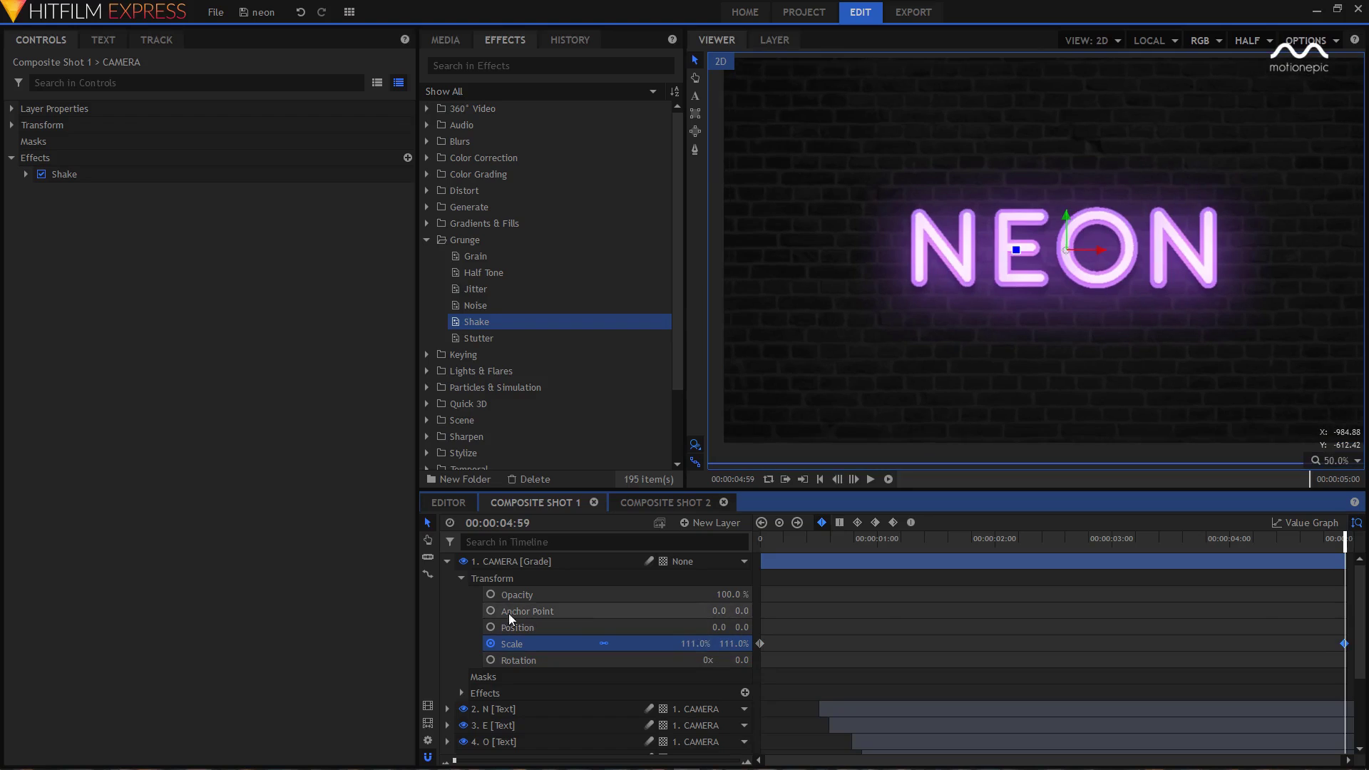
left_click(447, 562)
Scrub through and play the composite shot from the start to review the camera zoom and shake, and examine the NEON letters up close
left_click(780, 540)
left_click_drag(753, 538, 932, 538)
scroll(1079, 296, "down", 3)
scroll(1057, 306, "up", 1)
scroll(1058, 310, "up", 1)
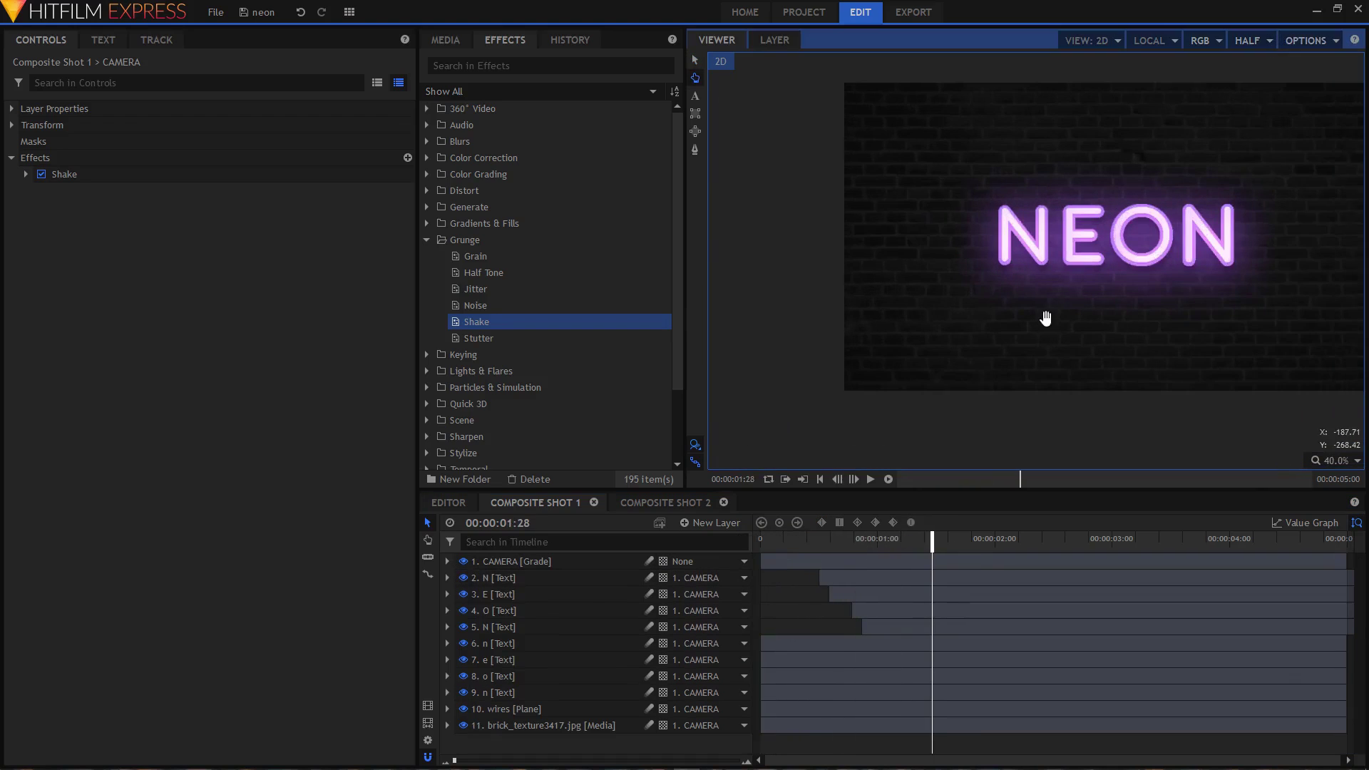
mouse_move(759, 541)
left_mouse_down()
mouse_move(1169, 540)
mouse_move(751, 541)
left_mouse_up()
left_click(870, 479)
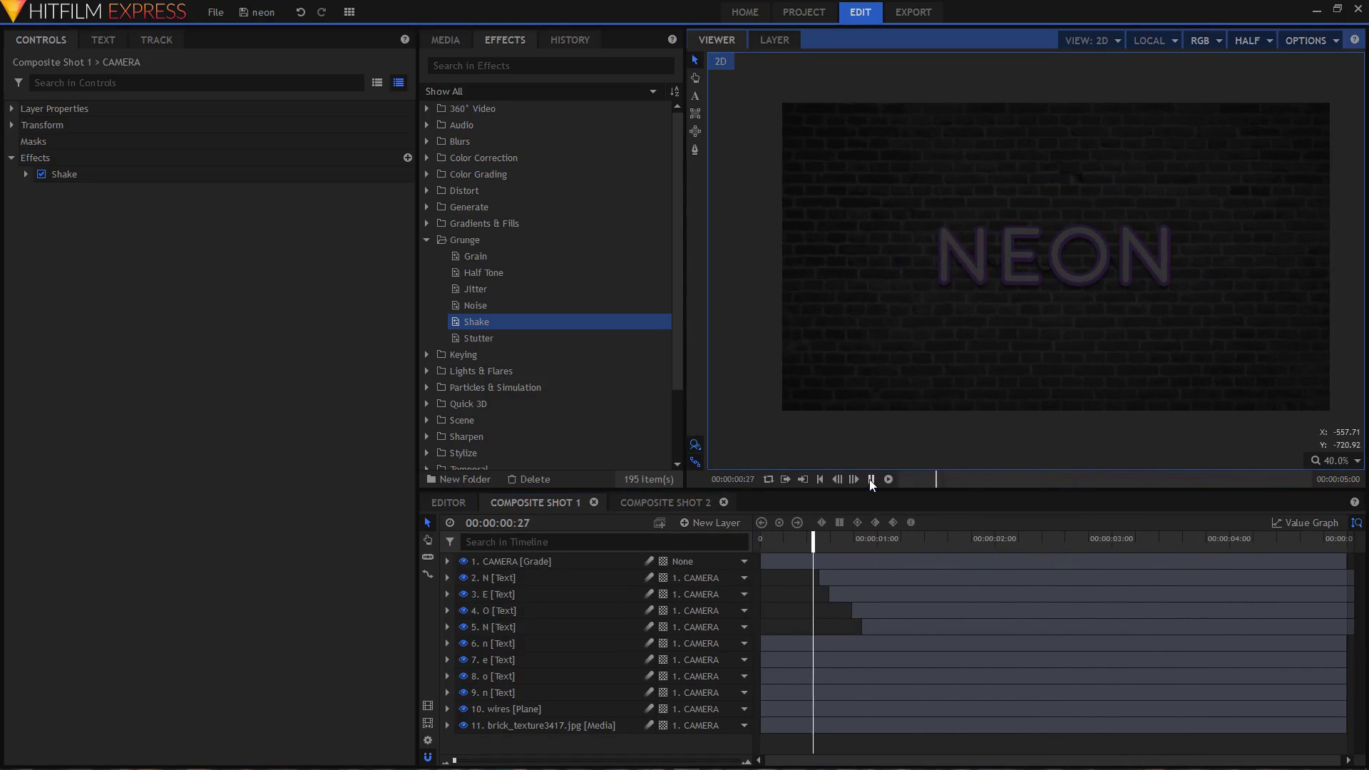
left_click(871, 482)
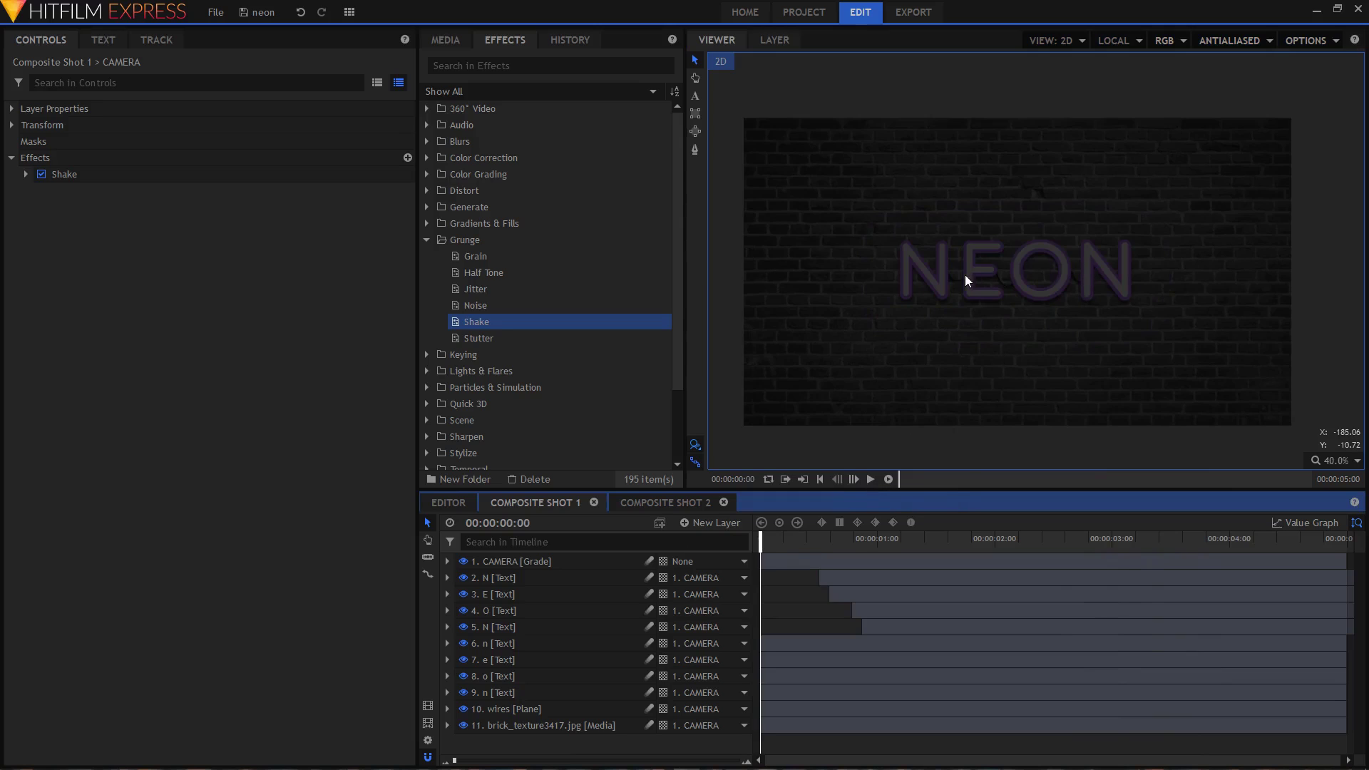
scroll(966, 277, "up", 1)
scroll(964, 287, "up", 1)
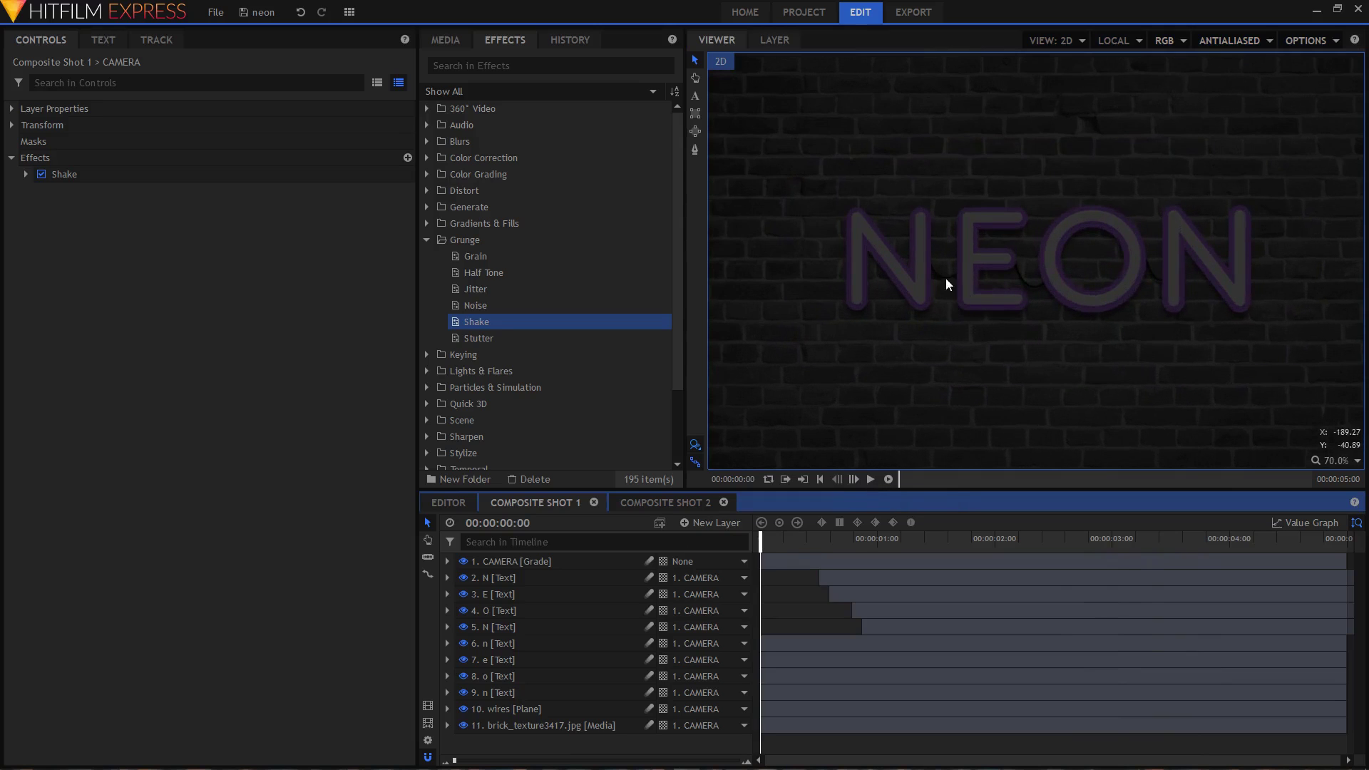